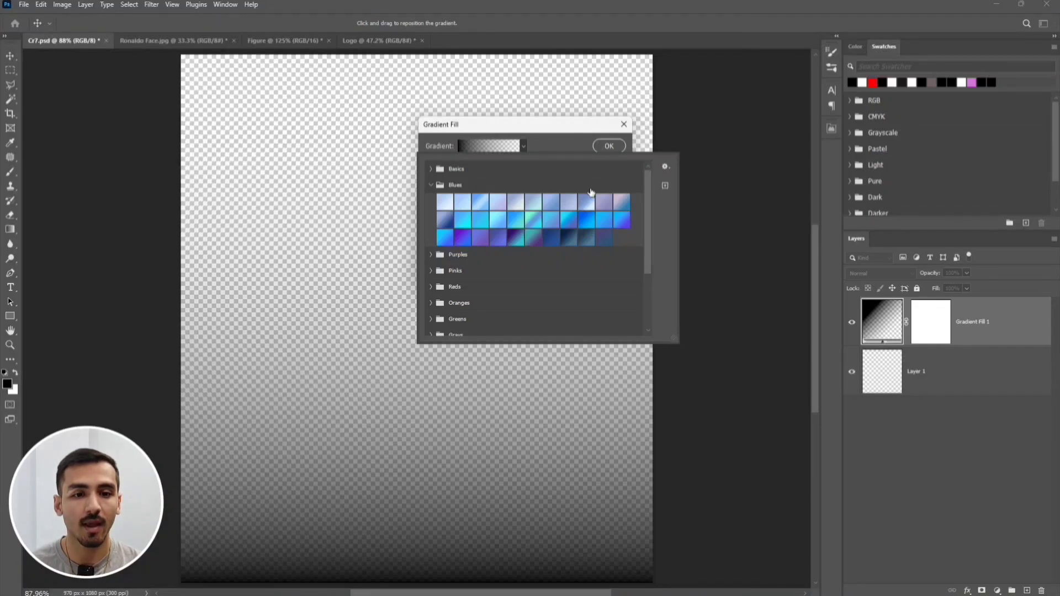
# Set the gradient fill to a blue preset from the Blues group with a 120° angle and apply it.
pyautogui.click(586, 220)
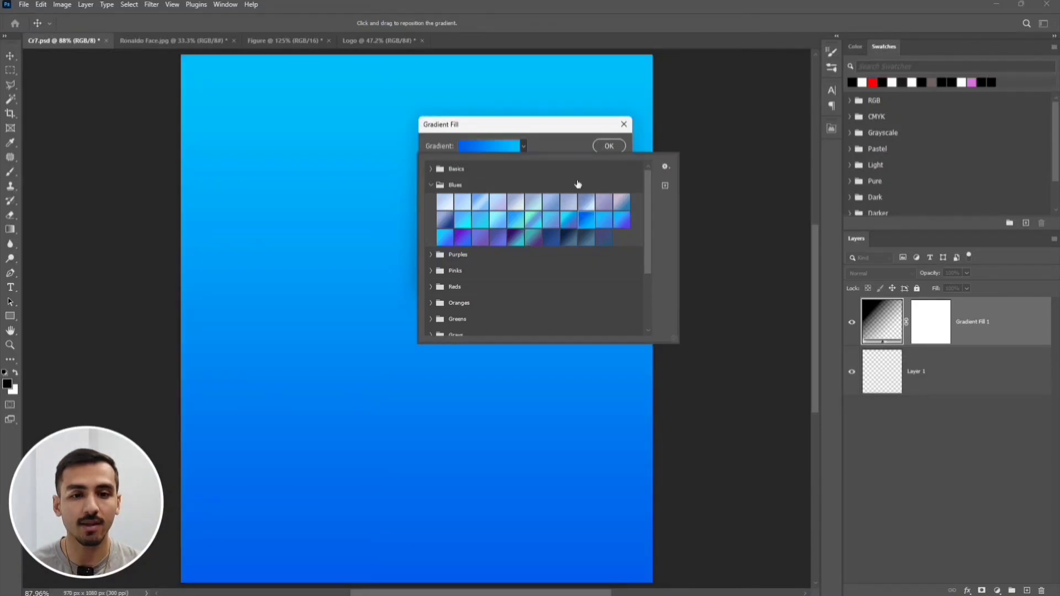
pyautogui.click(559, 143)
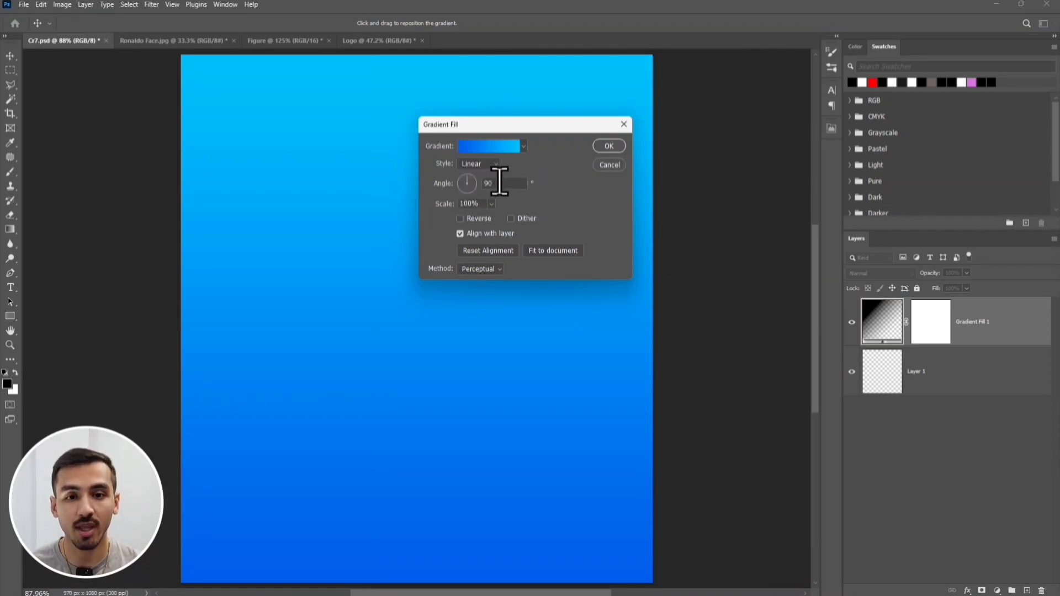
pyautogui.moveTo(497, 182); pyautogui.dragTo(482, 183)
pyautogui.write('120')
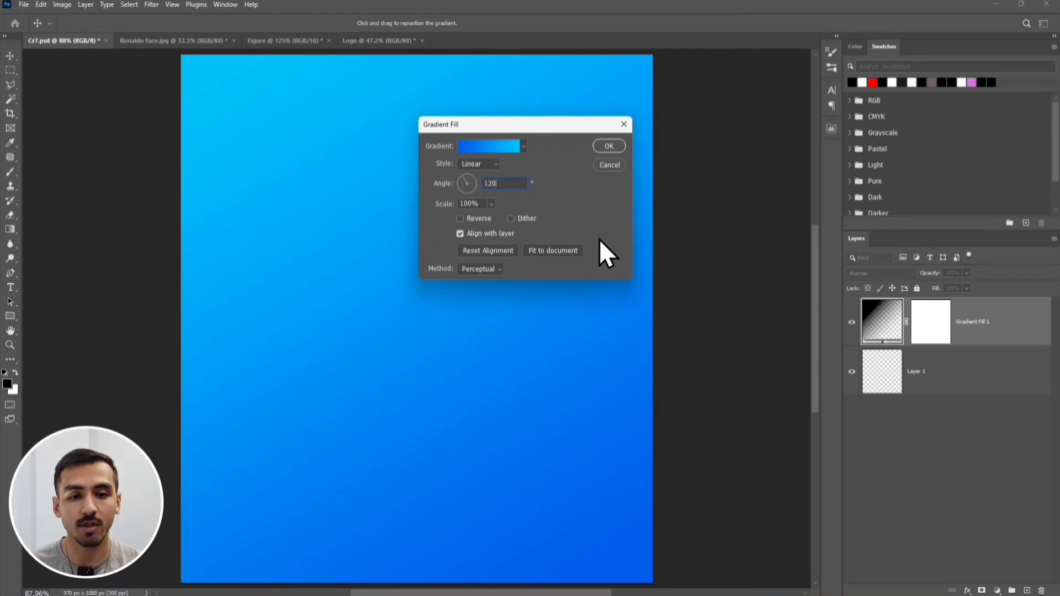
pyautogui.click(609, 145)
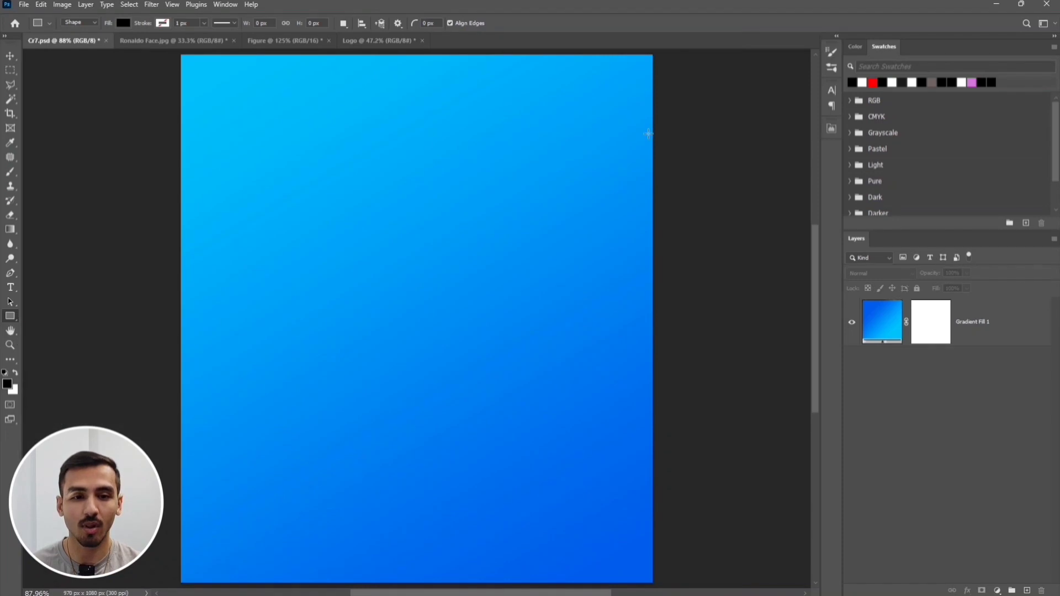
# Draw three black rectangles in the canvas's upper half: about 386×87 px at right, 412×61 px at left, and 994×153 px across the width below.
pyautogui.moveTo(642, 165); pyautogui.dragTo(454, 206)
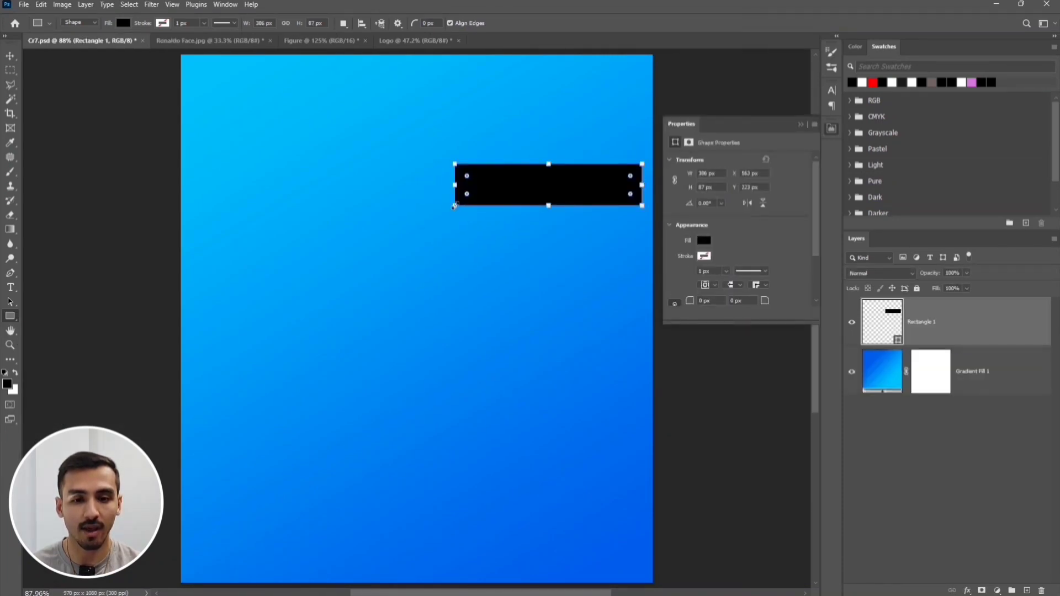
pyautogui.moveTo(438, 170); pyautogui.dragTo(239, 198)
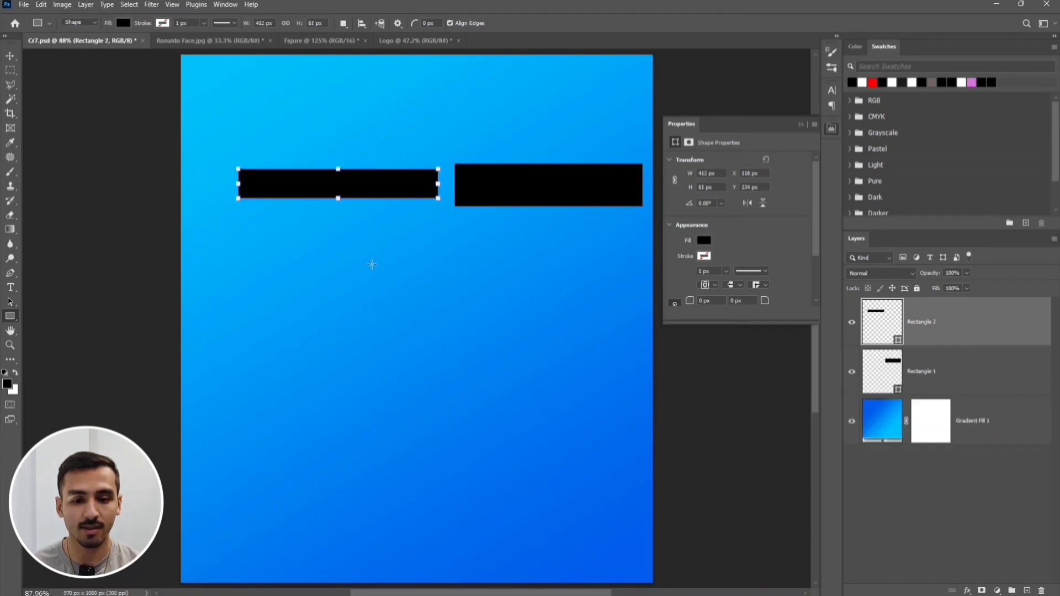
pyautogui.moveTo(644, 241); pyautogui.dragTo(161, 316)
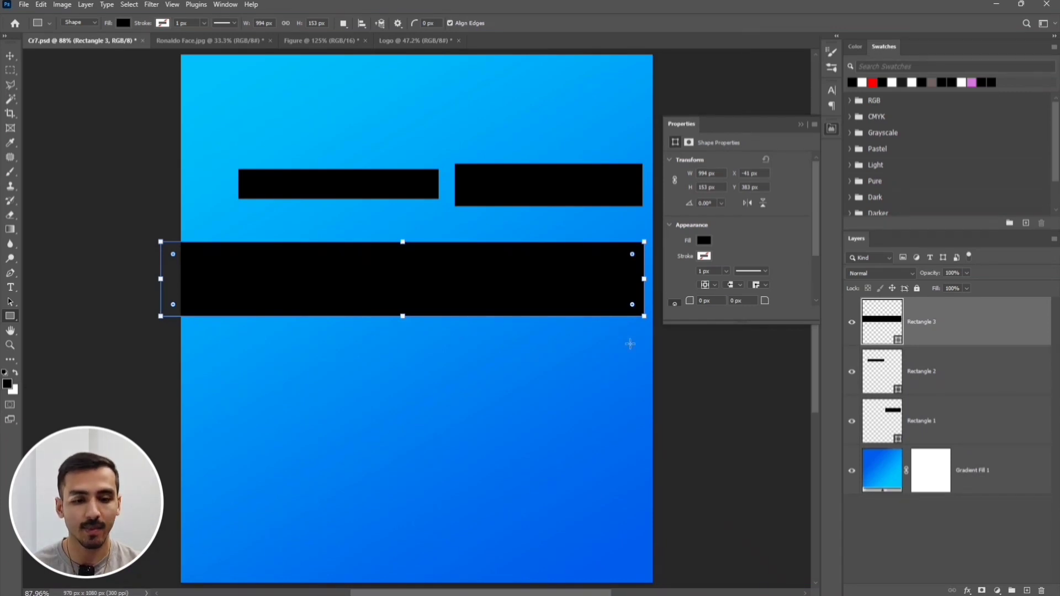
# Draw four black rectangles in the lower half: about 365×48 px at right, 524×104 px at left, and a longer and a shorter bar at lower right.
pyautogui.moveTo(633, 333); pyautogui.dragTo(459, 356)
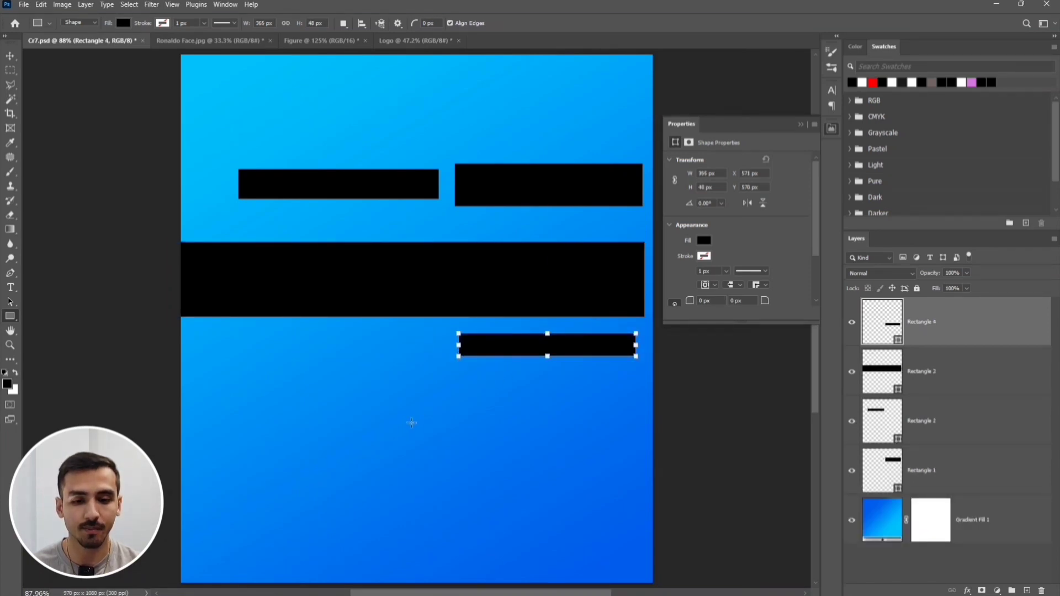
pyautogui.moveTo(408, 401); pyautogui.dragTo(152, 452)
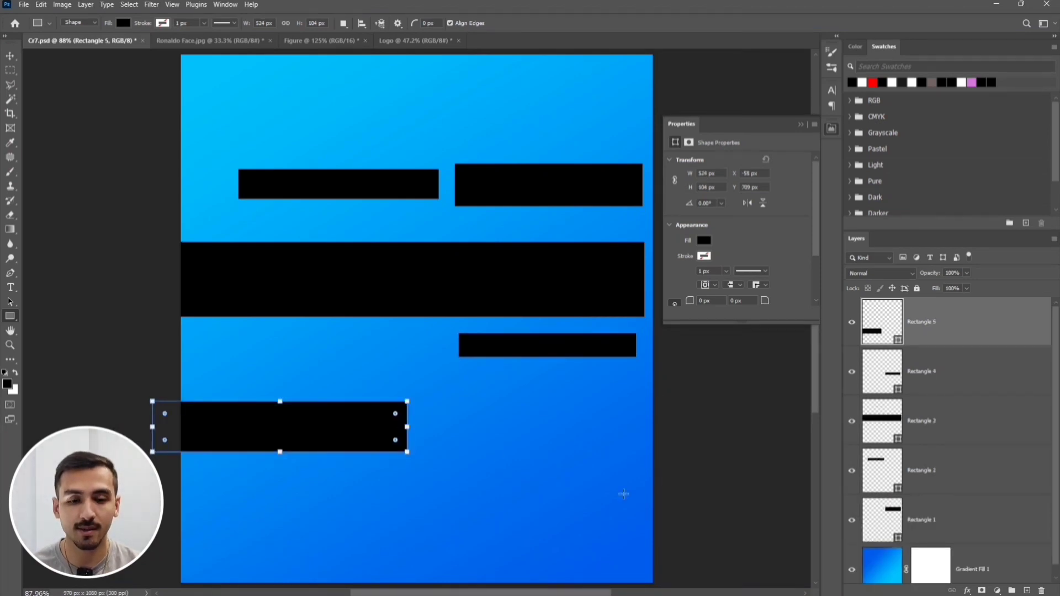
pyautogui.moveTo(642, 468); pyautogui.dragTo(353, 505)
pyautogui.moveTo(637, 519); pyautogui.dragTo(462, 543)
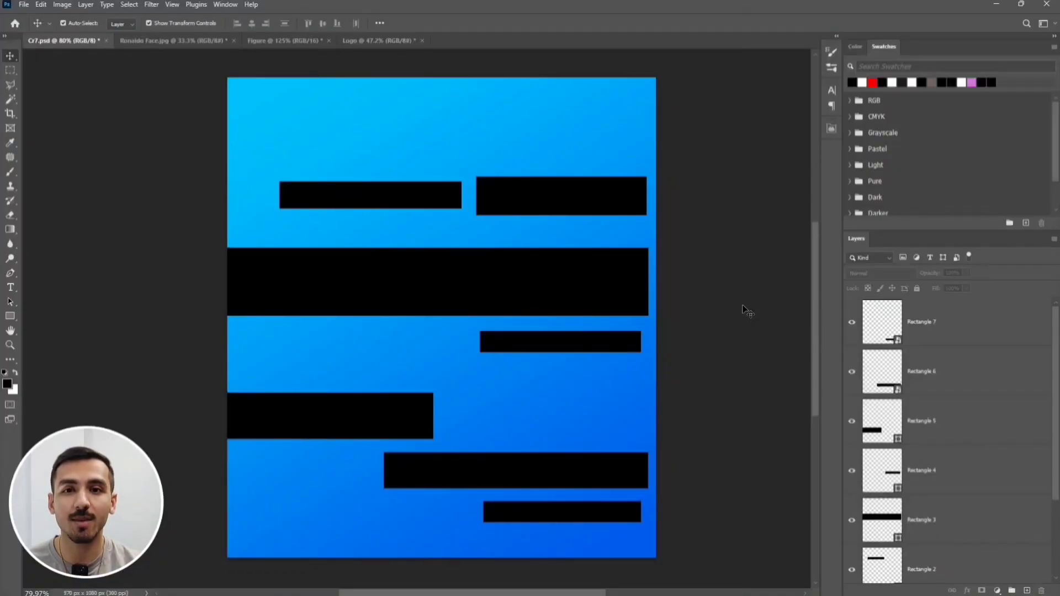
# Rasterize the Rectangle 7, Rectangle 6 and Rectangle 5 layers.
pyautogui.rightClick(969, 330)
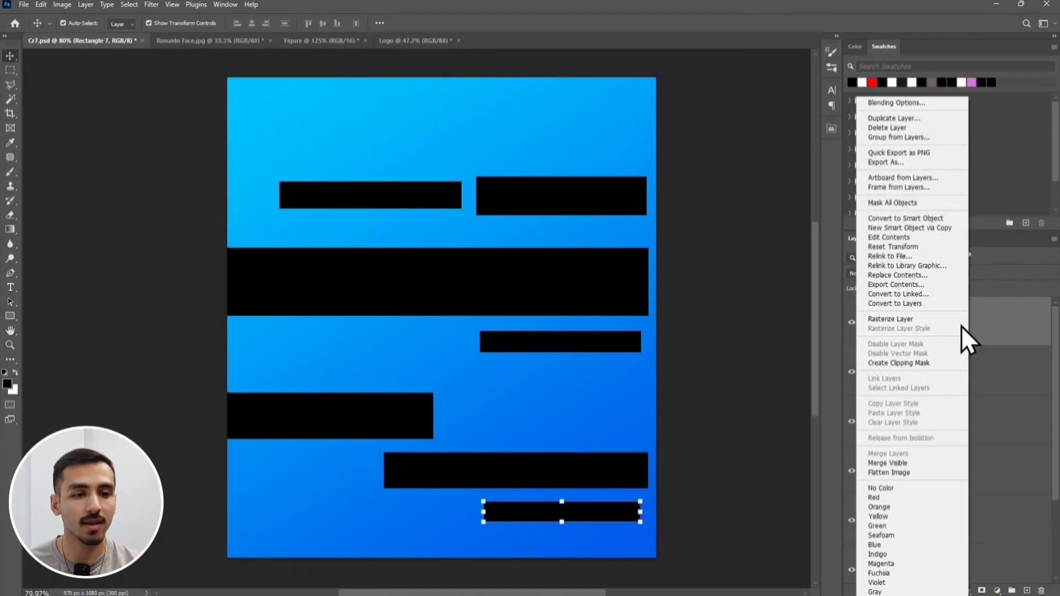
pyautogui.click(936, 322)
pyautogui.rightClick(932, 376)
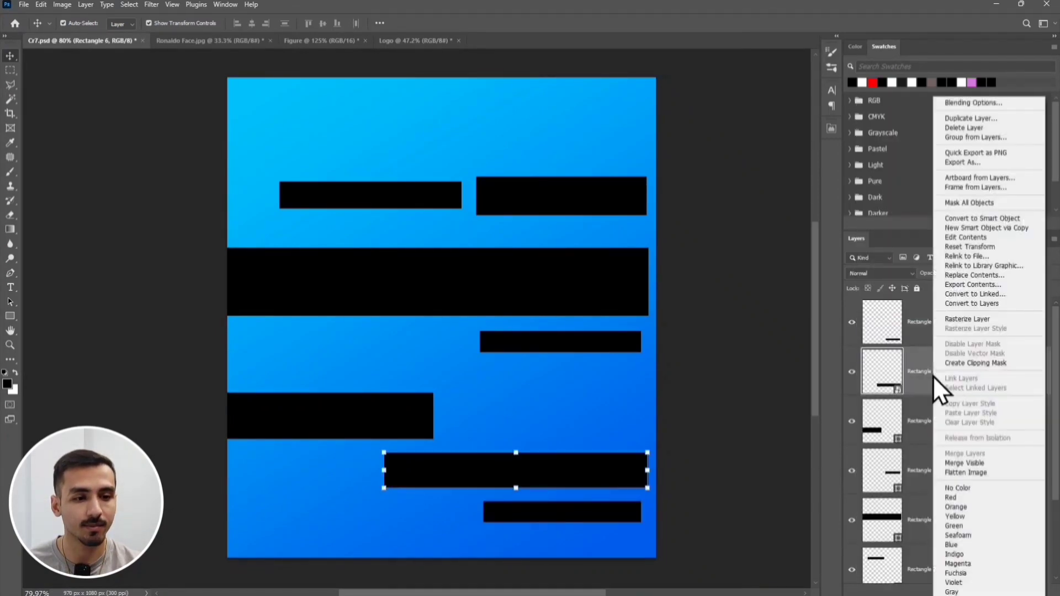
pyautogui.click(967, 319)
pyautogui.rightClick(942, 419)
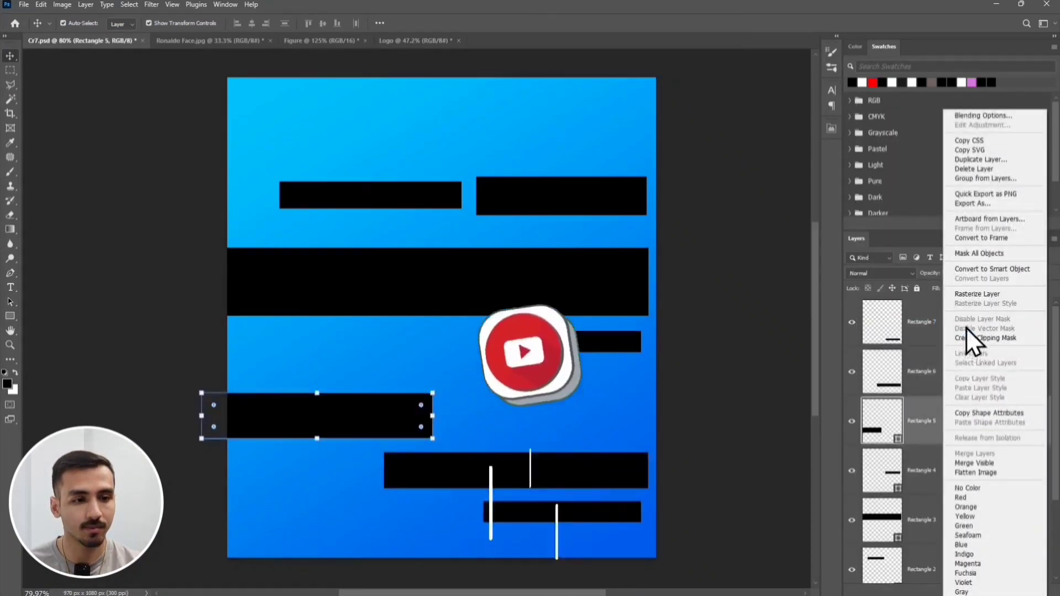
pyautogui.click(965, 297)
# Rasterize the Rectangle 4, Rectangle 3, Rectangle 2 and Rectangle 1 layers, leaving no layer selected.
pyautogui.scroll(-2, 958, 354)
pyautogui.rightClick(952, 392)
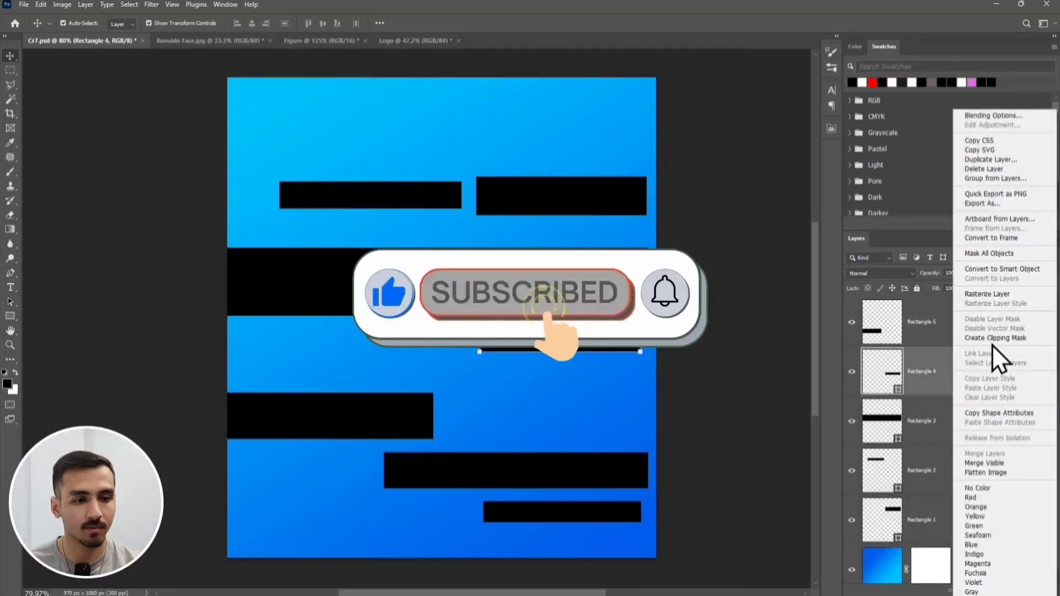
pyautogui.click(991, 297)
pyautogui.rightClick(974, 415)
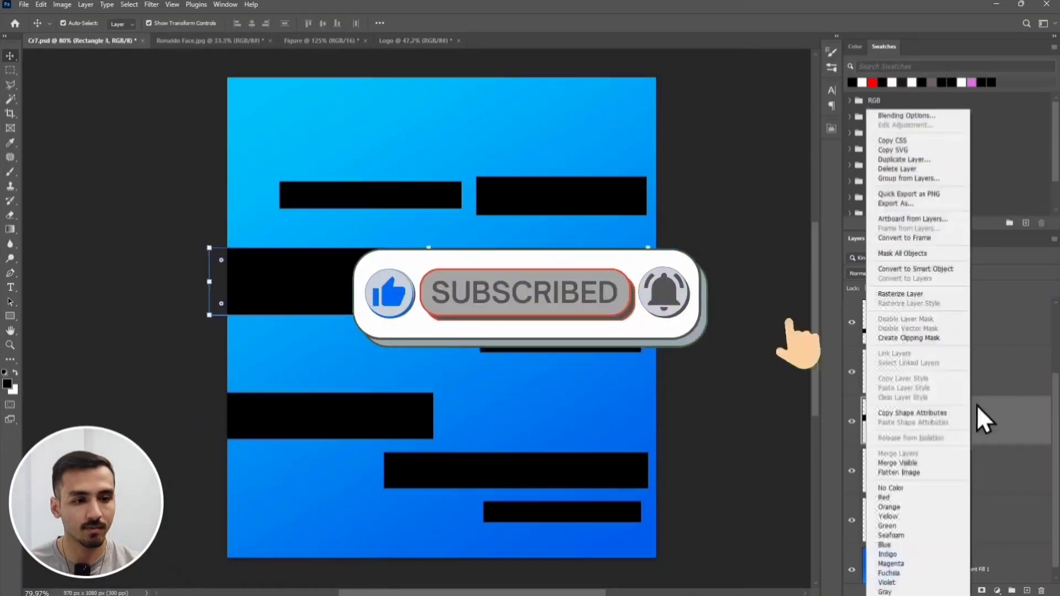
pyautogui.click(939, 297)
pyautogui.rightClick(965, 468)
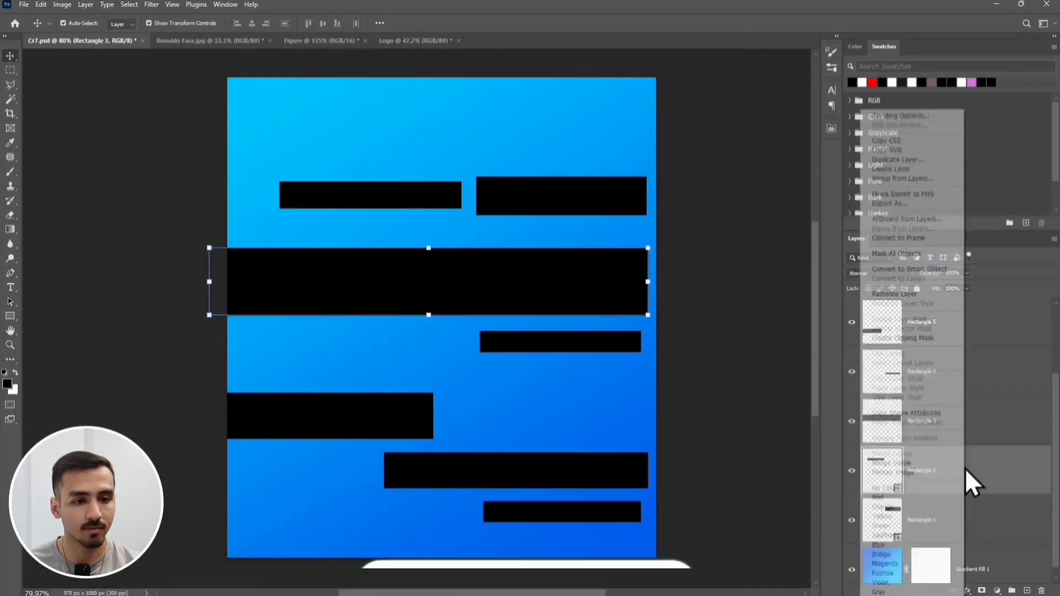
pyautogui.click(917, 297)
pyautogui.rightClick(933, 518)
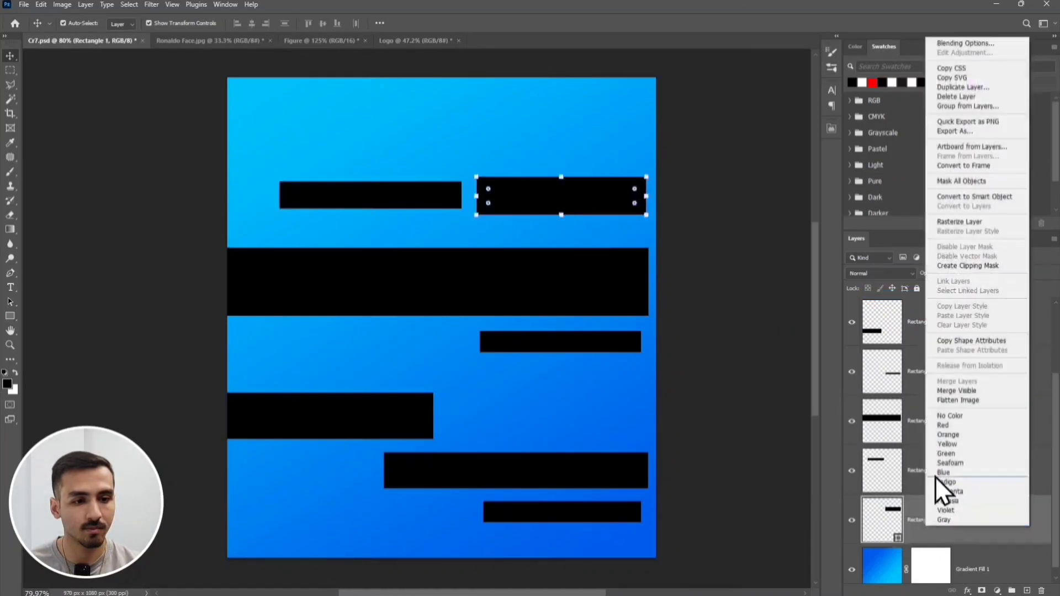
pyautogui.click(958, 224)
pyautogui.click(758, 344)
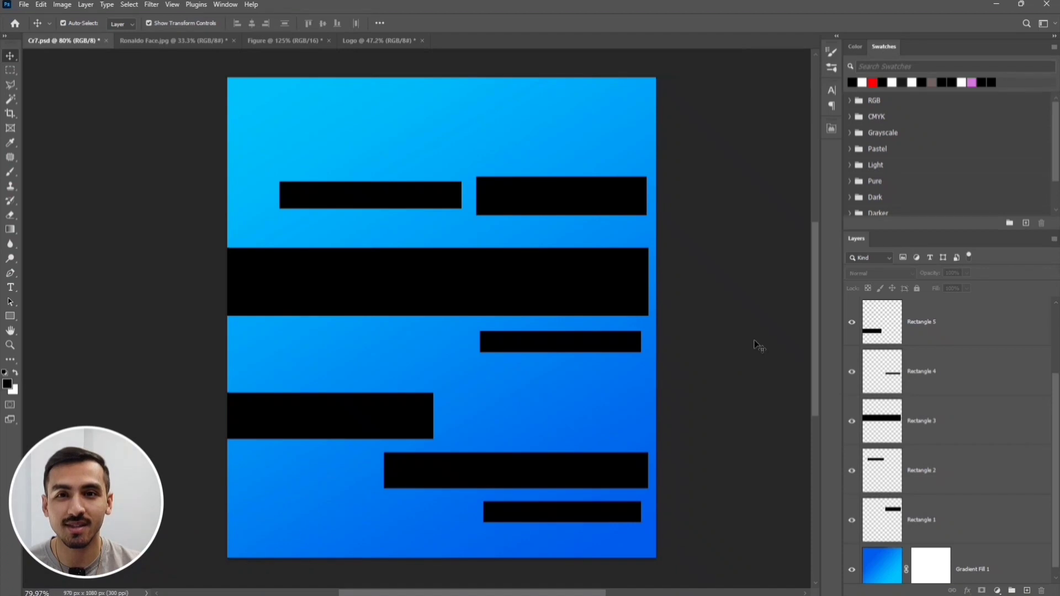
# Move the Rectangle 2 bar to the canvas's upper-left corner and rotate it to -30°.
pyautogui.click(428, 200)
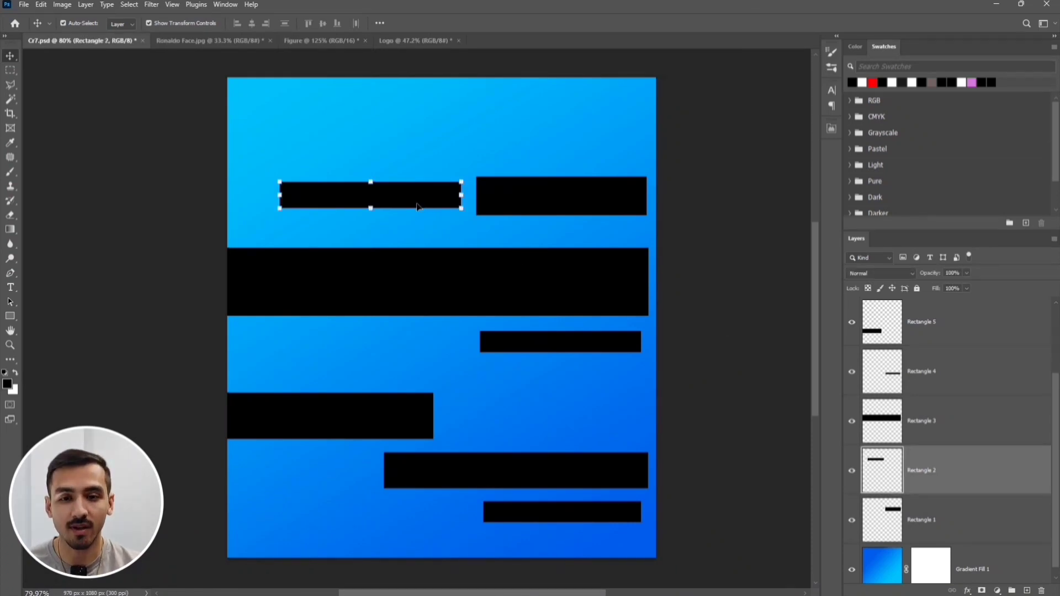
pyautogui.moveTo(418, 207); pyautogui.dragTo(378, 143)
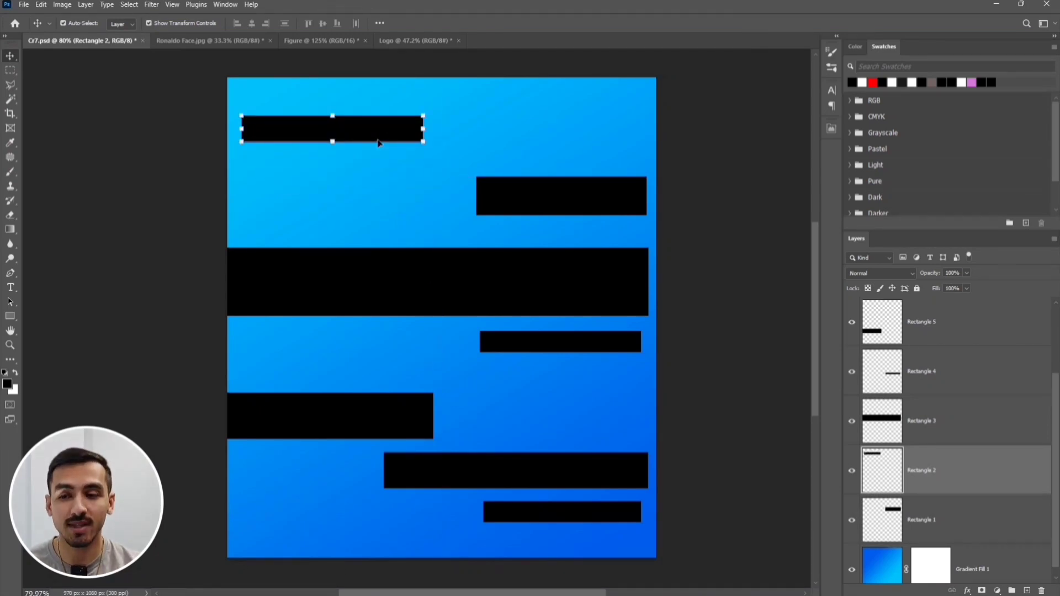
pyautogui.hotkey('ctrl', 't')
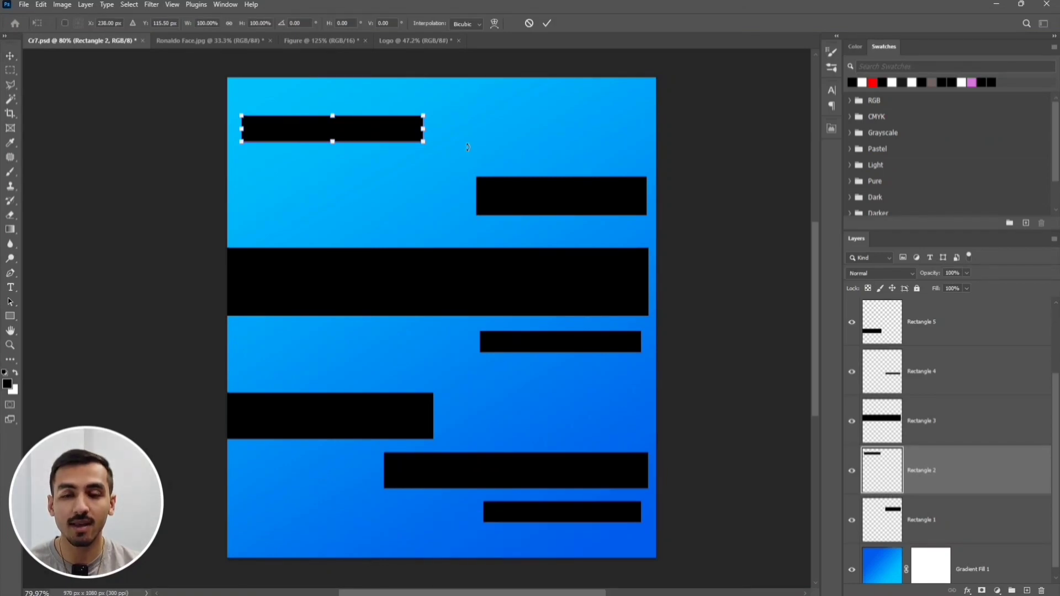
pyautogui.press('shift')
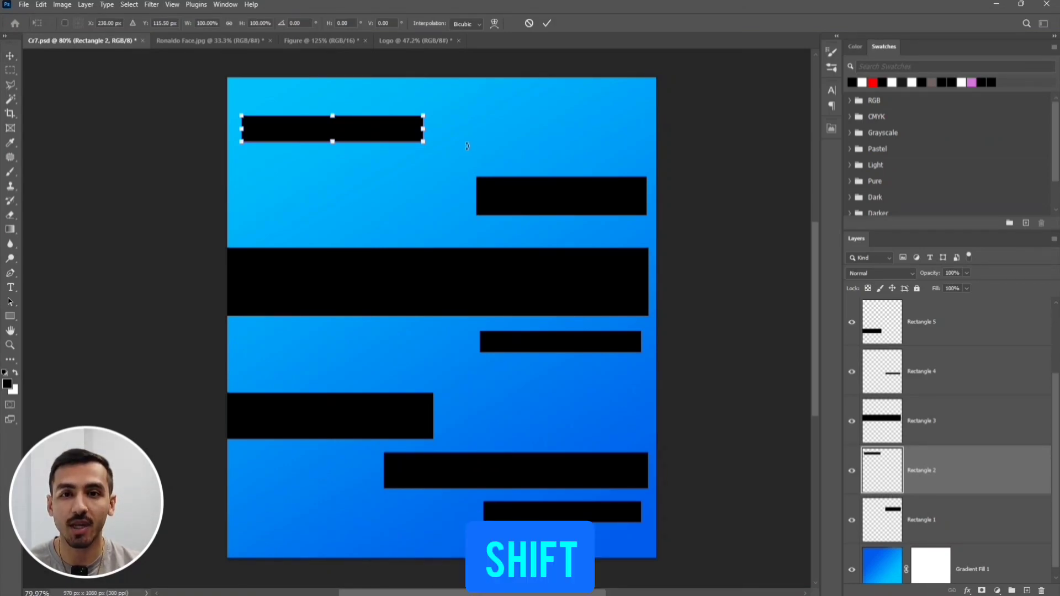
pyautogui.moveTo(467, 145); pyautogui.dragTo(440, 74)
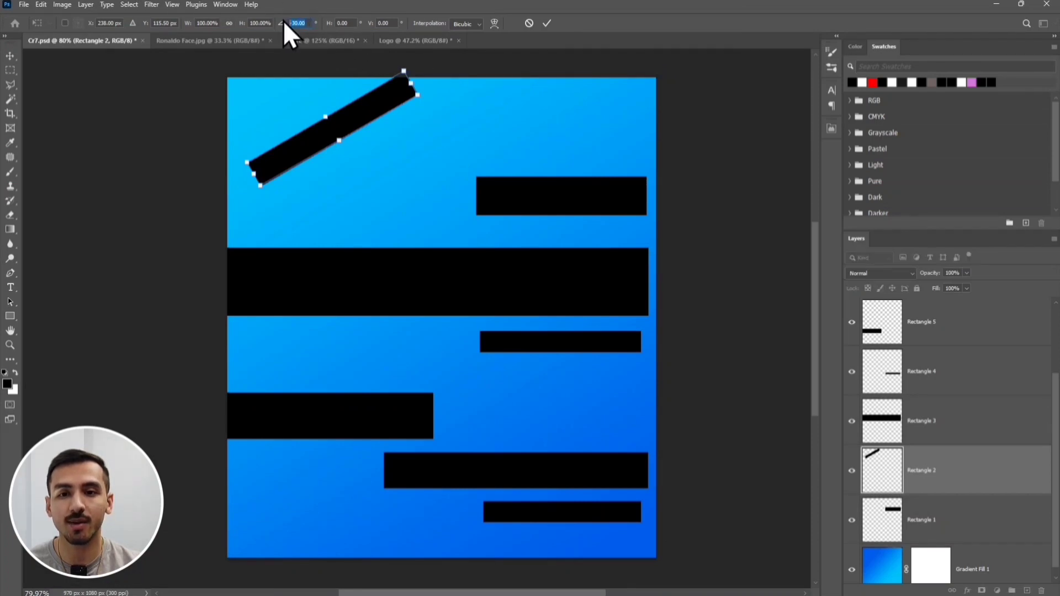
pyautogui.click(297, 23)
pyautogui.click(546, 24)
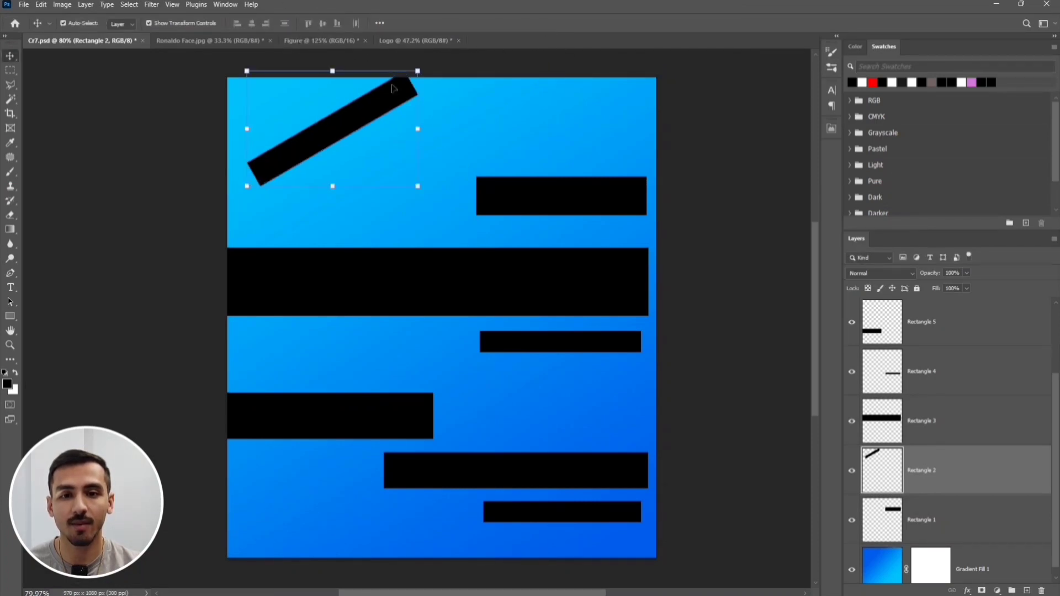
pyautogui.moveTo(338, 138); pyautogui.dragTo(326, 145)
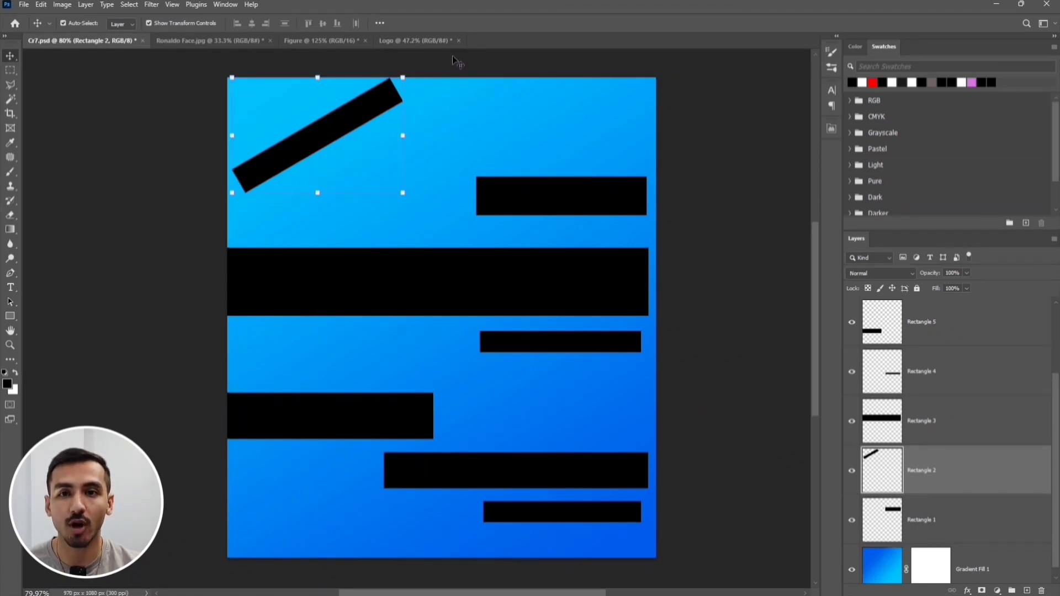
# Cut both ends of the slanted Rectangle 2 bar off vertically using rectangular selections, and clear the selection.
pyautogui.click(11, 70)
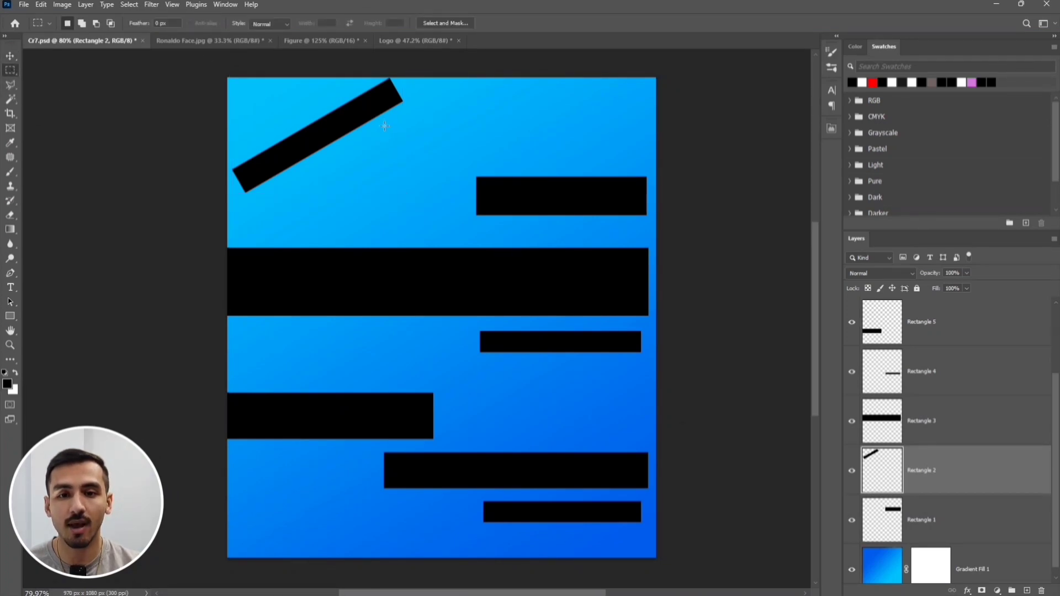
pyautogui.moveTo(385, 127); pyautogui.dragTo(419, 67)
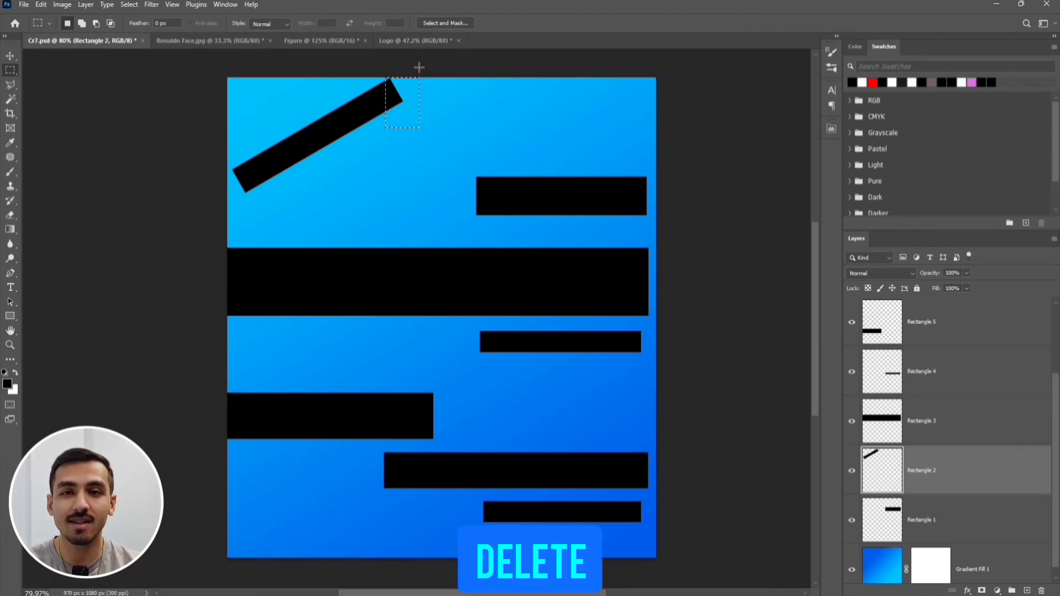
pyautogui.press('Delete')
pyautogui.hotkey('ctrl', 'd')
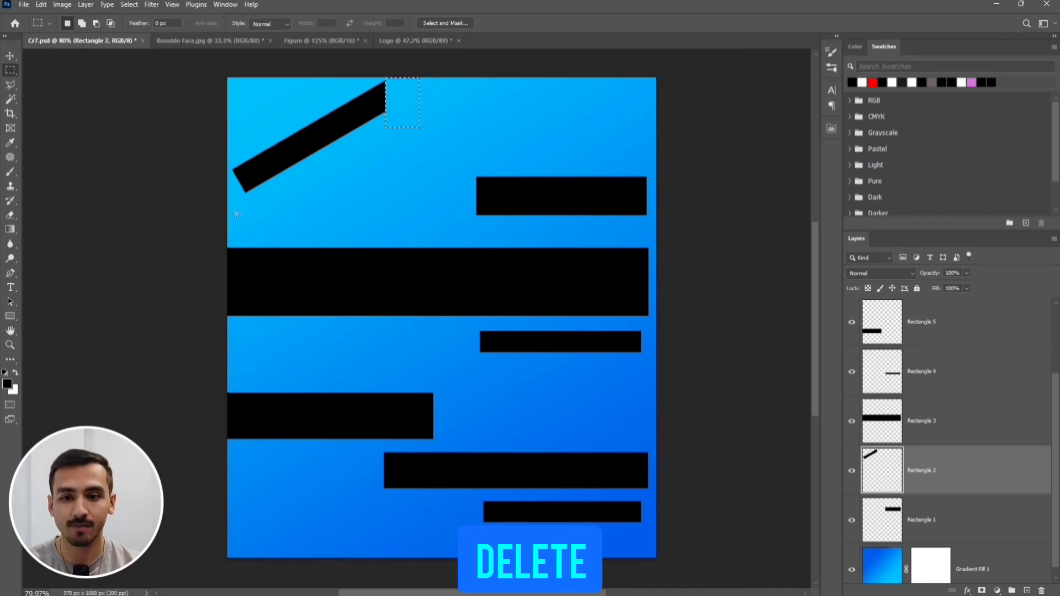
pyautogui.moveTo(223, 210); pyautogui.dragTo(249, 152)
pyautogui.press('Delete')
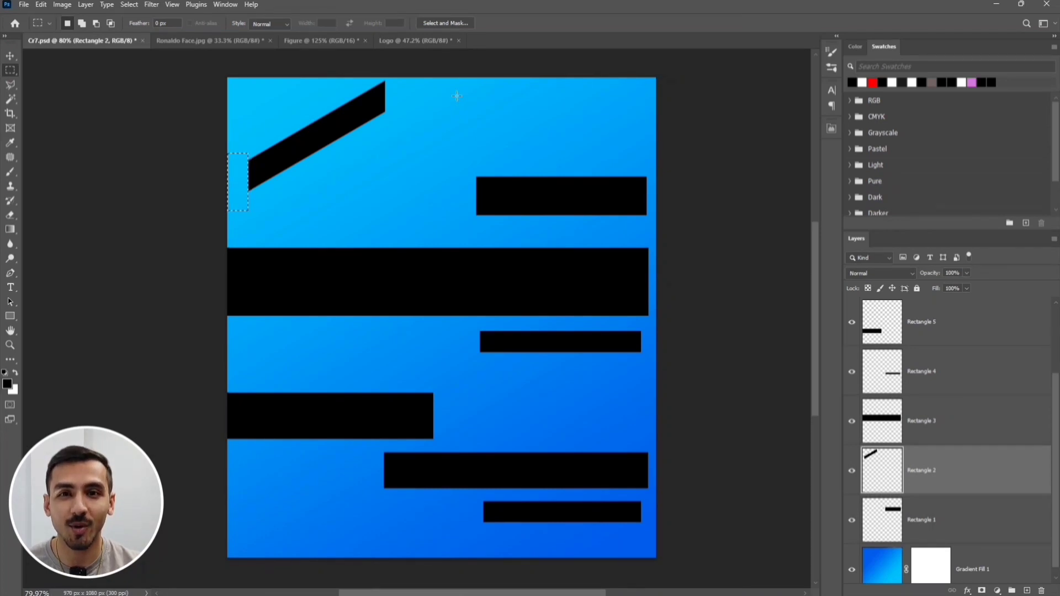
pyautogui.press('v')
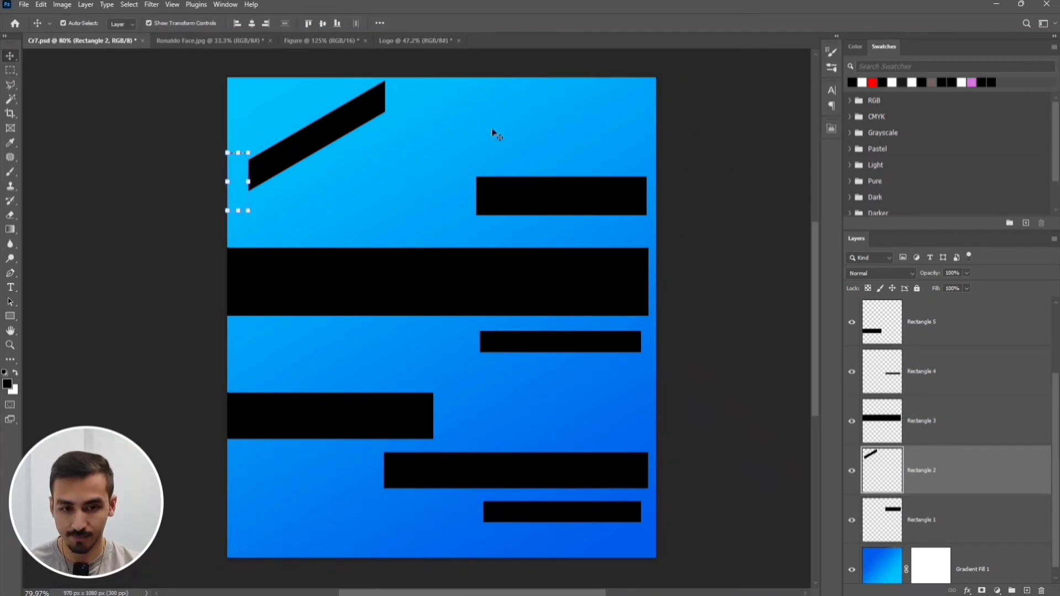
pyautogui.hotkey('ctrl', 'd')
# Rotate the Rectangle 1 bar to -30° and place it just below and right of the first slanted strip.
pyautogui.moveTo(583, 213); pyautogui.dragTo(406, 213)
pyautogui.moveTo(499, 209); pyautogui.dragTo(489, 148)
pyautogui.moveTo(420, 180); pyautogui.dragTo(399, 142)
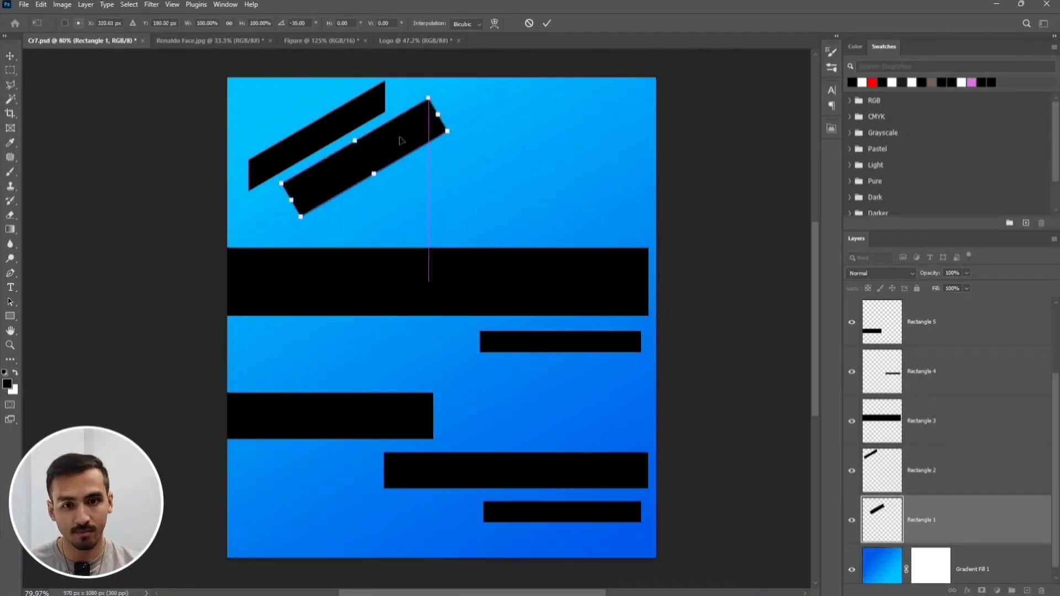
pyautogui.press('Return')
# Cut both ends of the slanted Rectangle 1 bar off vertically using rectangular selections.
pyautogui.press('m')
pyautogui.moveTo(473, 80); pyautogui.dragTo(428, 164)
pyautogui.press('Delete')
pyautogui.moveTo(276, 223); pyautogui.dragTo(302, 152)
pyautogui.press('Delete')
# Rotate the large Rectangle 3 bar about 30° counterclockwise, parallel to the two upper strips.
pyautogui.press('v')
pyautogui.click(474, 305)
pyautogui.moveTo(552, 221); pyautogui.dragTo(549, 54)
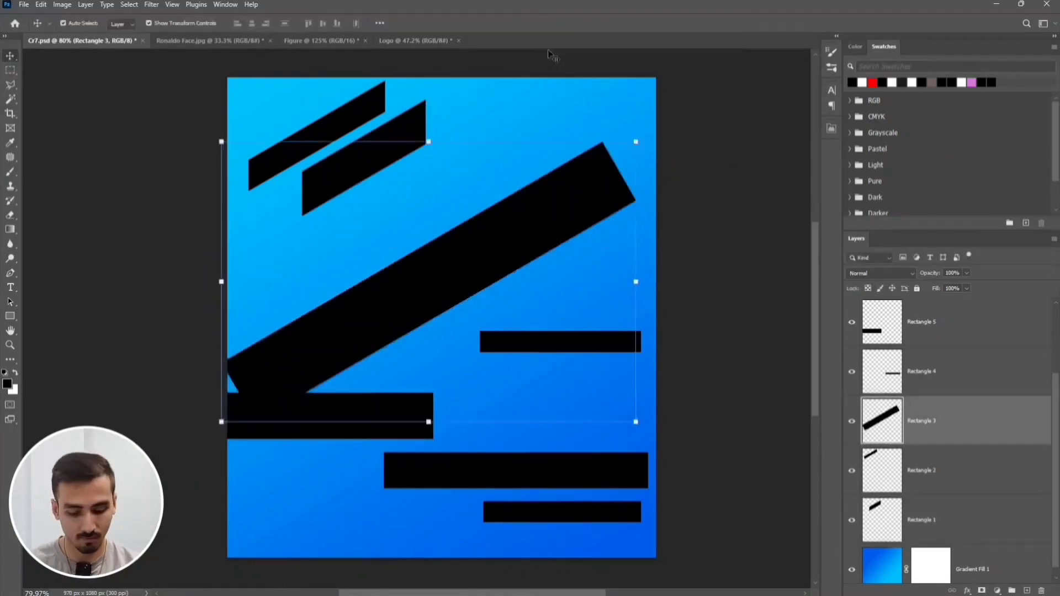
# Cut both ends of the large Rectangle 3 strip off vertically and shift the strip slightly upward.
pyautogui.moveTo(656, 113); pyautogui.dragTo(600, 272)
pyautogui.press('Delete')
pyautogui.moveTo(225, 442); pyautogui.dragTo(265, 307)
pyautogui.press('Delete')
pyautogui.hotkey('ctrl', 'd')
pyautogui.press('v')
pyautogui.moveTo(392, 326); pyautogui.dragTo(389, 304)
# Rotate the Rectangle 5 bar at the canvas's lower left parallel to the other slanted strips.
pyautogui.click(411, 422)
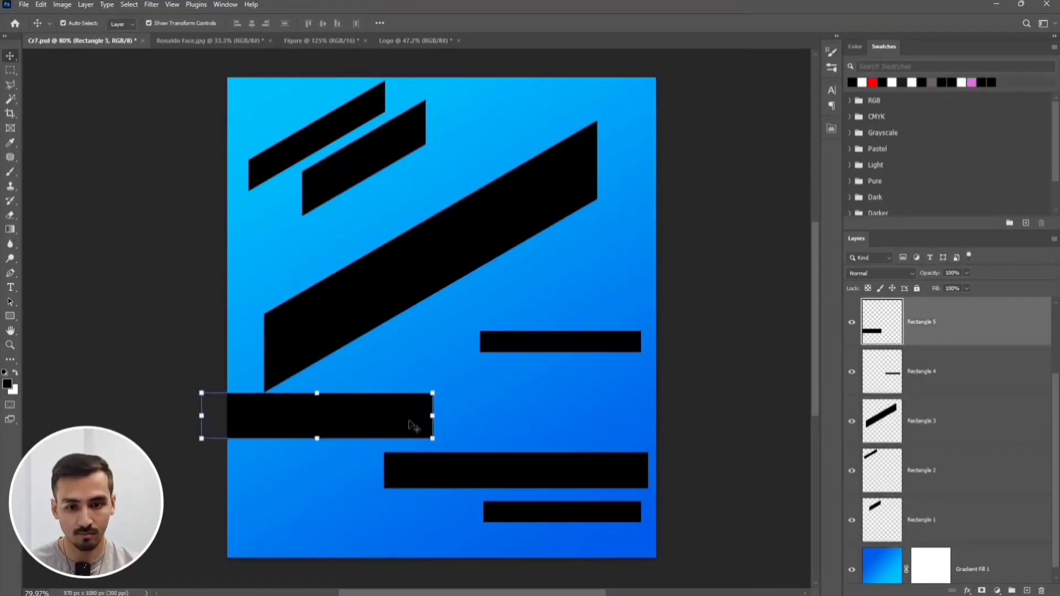
pyautogui.moveTo(445, 416); pyautogui.dragTo(427, 351)
pyautogui.click(545, 23)
# Cut both ends of the slanted Rectangle 5 bar off vertically and clear the selection.
pyautogui.press('m')
pyautogui.moveTo(459, 298); pyautogui.dragTo(406, 429)
pyautogui.press('Delete')
pyautogui.moveTo(225, 533); pyautogui.dragTo(241, 417)
pyautogui.press('Delete')
pyautogui.press('v')
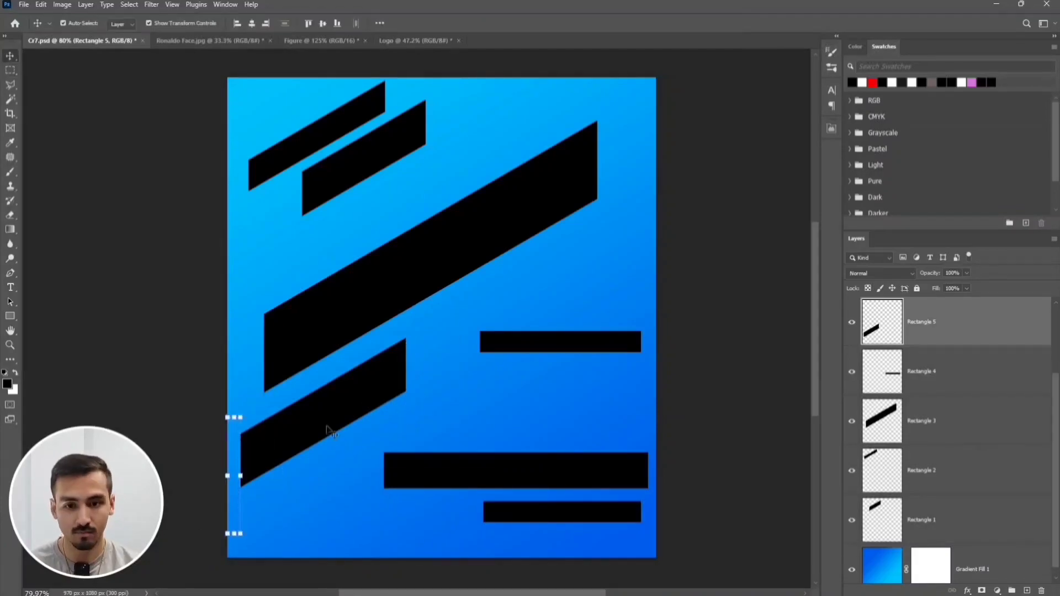
pyautogui.hotkey('ctrl', 'd')
# Rotate the thin Rectangle 4 bar parallel to the other strips and move it up onto the large strip's lower right edge.
pyautogui.keyDown('ctrl'); pyautogui.click(595, 348); pyautogui.keyUp('ctrl')
pyautogui.moveTo(647, 356); pyautogui.dragTo(640, 310)
pyautogui.moveTo(607, 317); pyautogui.dragTo(569, 218)
pyautogui.press('Return')
# Cut both ends of the thin slanted Rectangle 4 strip off vertically and clear the selection.
pyautogui.press('m')
pyautogui.moveTo(612, 173); pyautogui.dragTo(584, 248)
pyautogui.press('Delete')
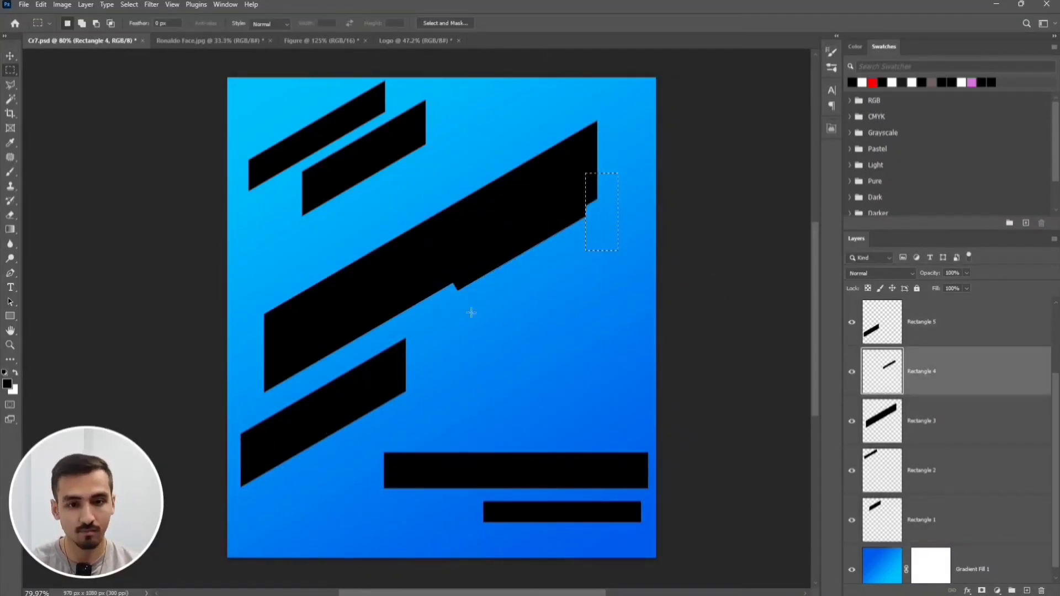
pyautogui.moveTo(434, 311); pyautogui.dragTo(459, 256)
pyautogui.press('Delete')
pyautogui.hotkey('ctrl', 'd')
# Rotate the Rectangle 6 bar to -30° parallel to the other strips and shift it slightly upward.
pyautogui.press('v')
pyautogui.keyDown('ctrl'); pyautogui.click(521, 479); pyautogui.keyUp('ctrl')
pyautogui.moveTo(657, 446); pyautogui.dragTo(627, 380)
pyautogui.moveTo(590, 431); pyautogui.dragTo(594, 393)
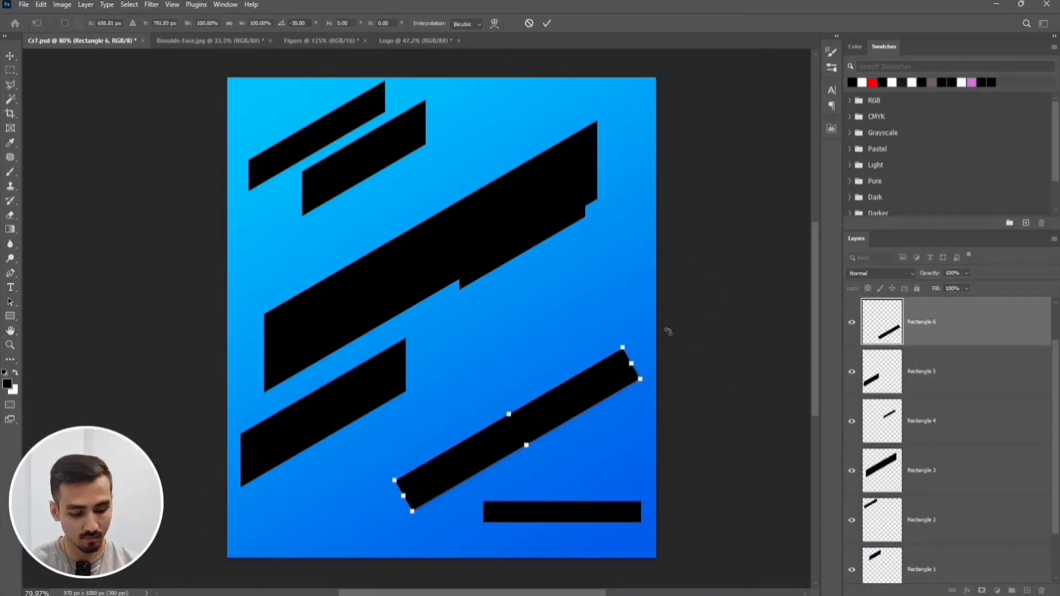
pyautogui.press('Return')
# Cut both ends of the slanted Rectangle 6 bar off vertically and clear the selection.
pyautogui.press('m')
pyautogui.moveTo(656, 313); pyautogui.dragTo(623, 422)
pyautogui.press('Delete')
pyautogui.moveTo(375, 530); pyautogui.dragTo(415, 442)
pyautogui.press('Delete')
pyautogui.hotkey('ctrl', 'd')
# Rotate the thin Rectangle 7 bar parallel to the other strips and place it just below the Rectangle 6 strip.
pyautogui.press('v')
pyautogui.keyDown('ctrl'); pyautogui.click(587, 518); pyautogui.keyUp('ctrl')
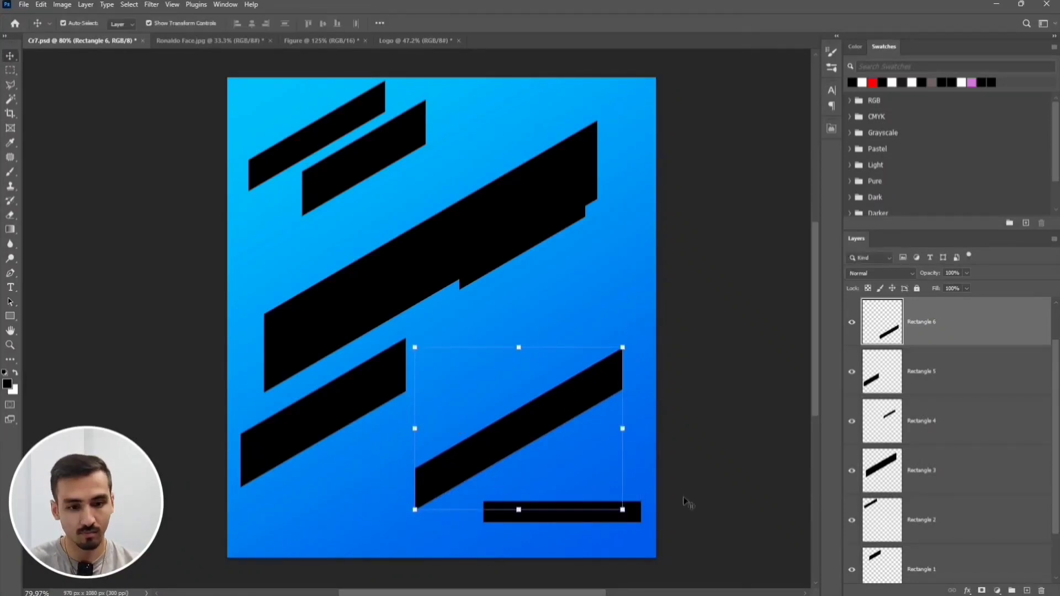
pyautogui.moveTo(688, 502); pyautogui.dragTo(676, 453)
pyautogui.moveTo(614, 486); pyautogui.dragTo(602, 436)
pyautogui.press('Return')
# Cut both ends of the slanted Rectangle 7 bar off vertically, then clear the selection and deselect the layer.
pyautogui.press('m')
pyautogui.moveTo(638, 404); pyautogui.dragTo(609, 485)
pyautogui.press('Delete')
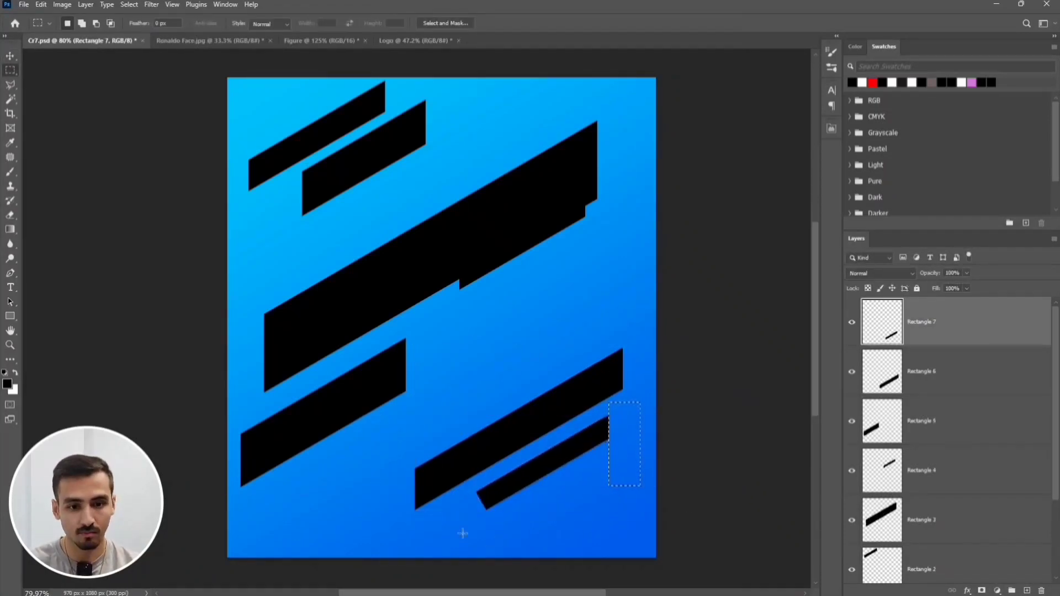
pyautogui.moveTo(462, 532); pyautogui.dragTo(485, 463)
pyautogui.press('Delete')
pyautogui.hotkey('ctrl', 'd')
pyautogui.press('v')
pyautogui.click(702, 506)
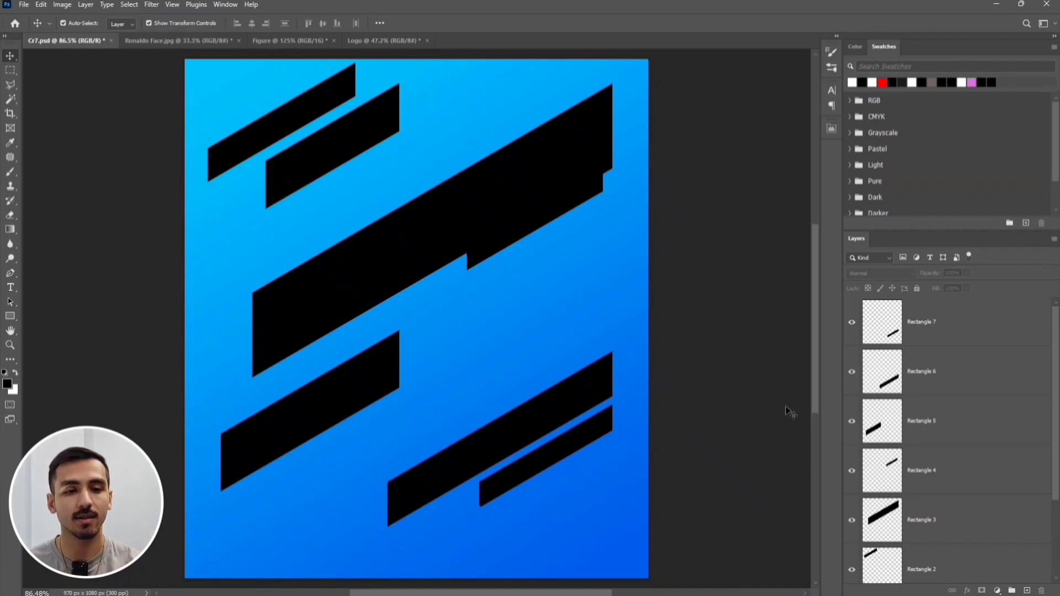
# Put the Rectangle 1 strip layer into a new layer group.
pyautogui.click(351, 133)
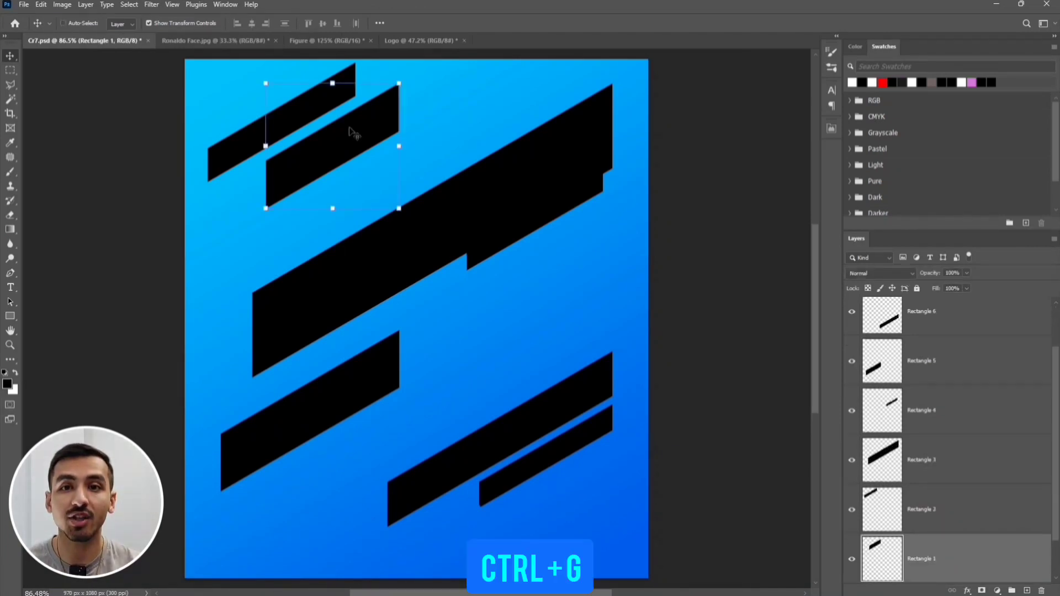
pyautogui.hotkey('ctrl', 'g')
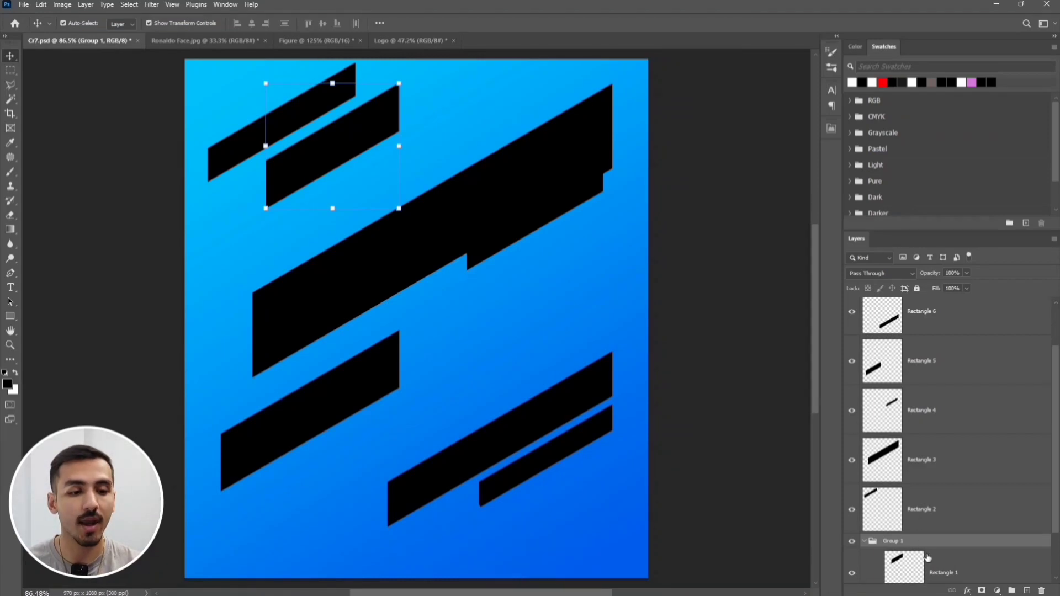
pyautogui.scroll(-1, 928, 557)
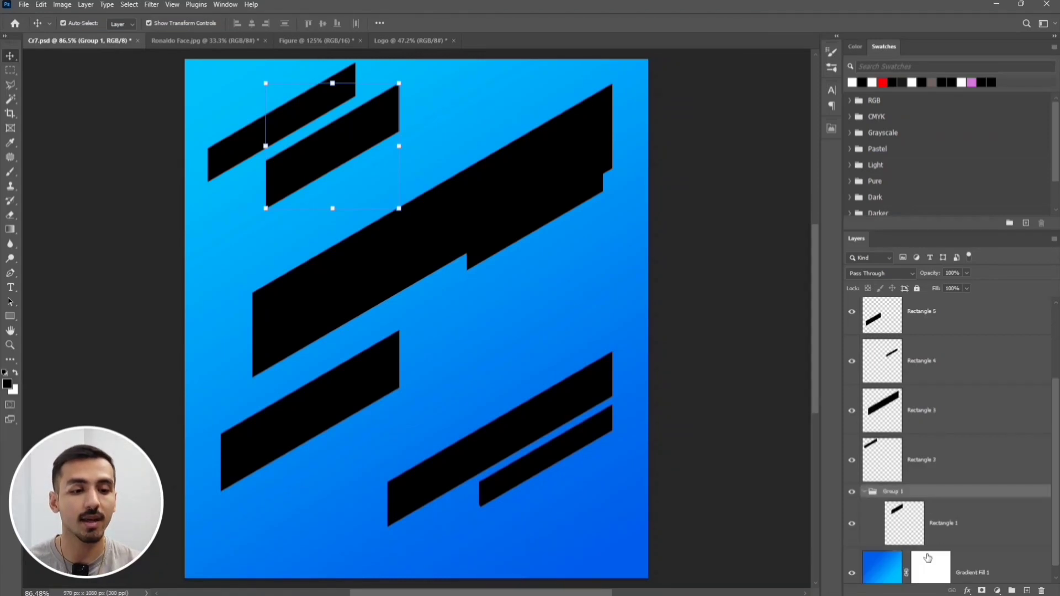
# Move the Rectangle 4, Rectangle 5 and Rectangle 7 layers into the group containing Rectangle 1.
pyautogui.click(577, 205)
pyautogui.moveTo(930, 353); pyautogui.dragTo(941, 499)
pyautogui.click(389, 378)
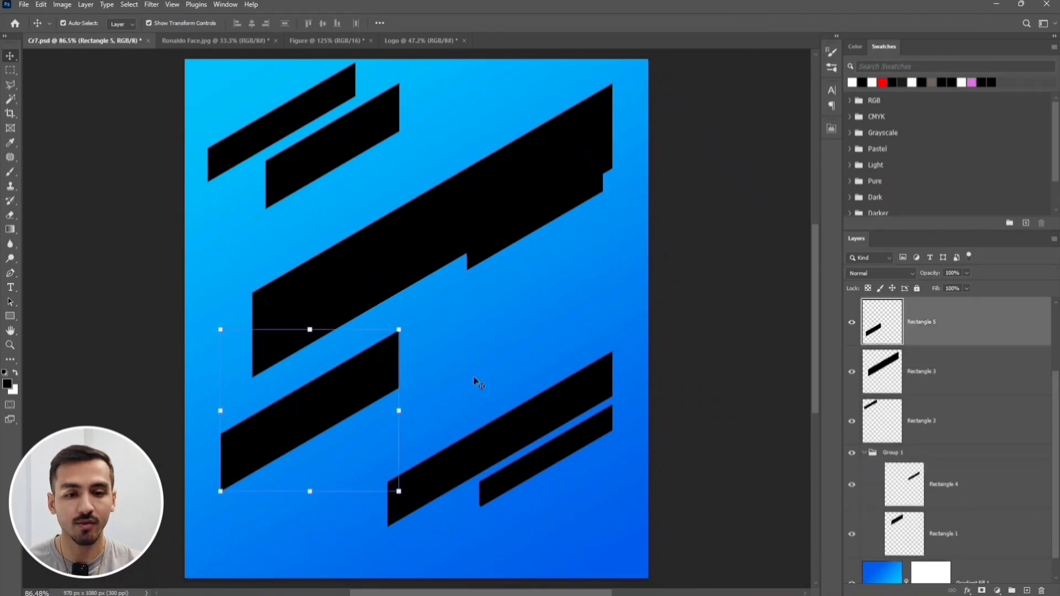
pyautogui.moveTo(952, 325); pyautogui.dragTo(956, 467)
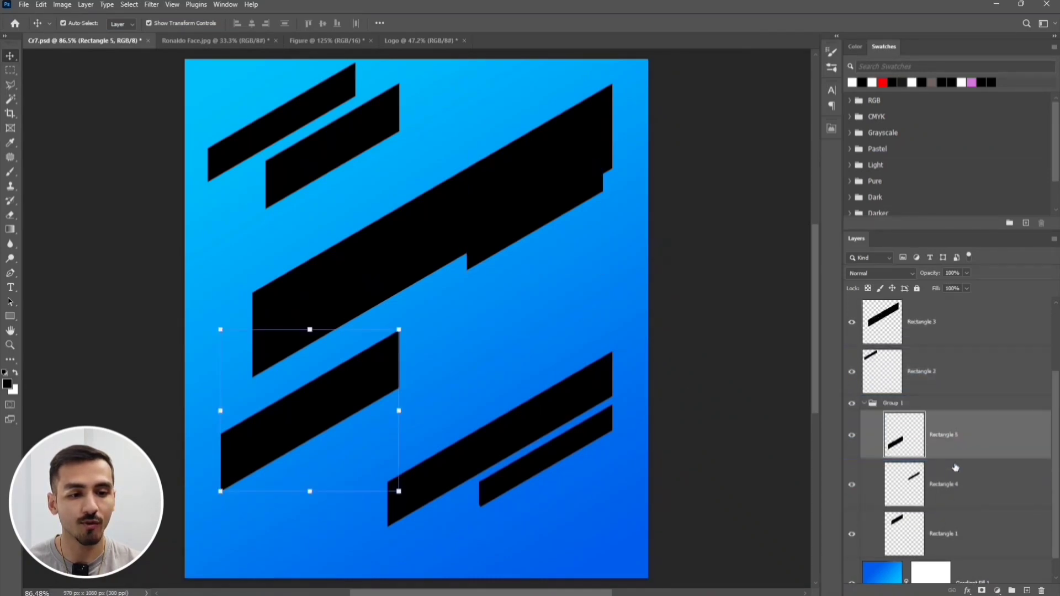
pyautogui.click(605, 434)
pyautogui.moveTo(974, 324); pyautogui.dragTo(950, 511)
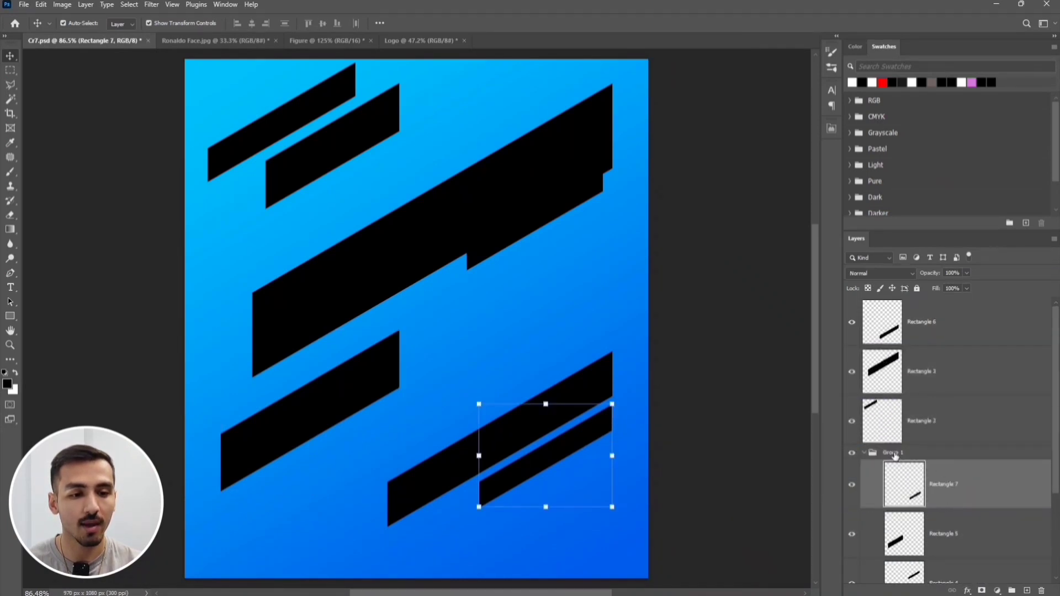
# Collapse the layer group and rename it White.
pyautogui.click(865, 458)
pyautogui.doubleClick(894, 453)
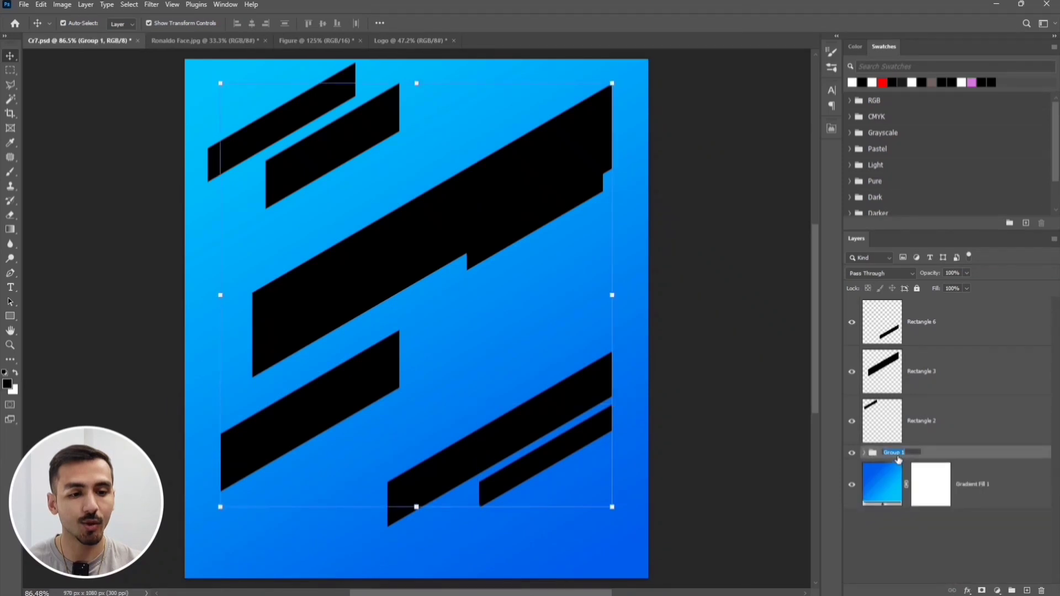
pyautogui.write('White')
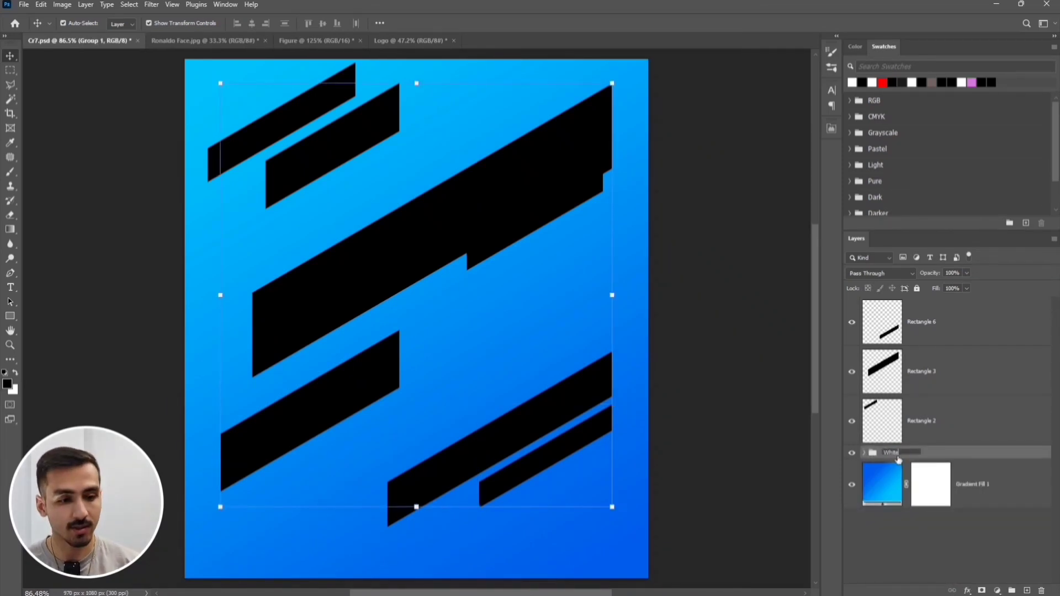
pyautogui.press('Return')
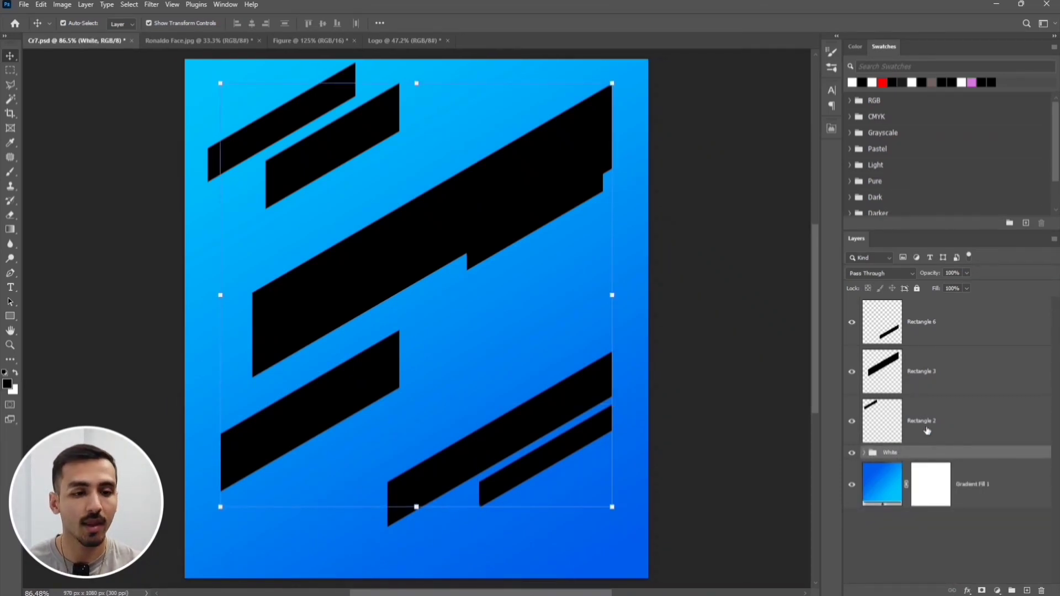
# Group the Rectangle 2, Rectangle 3 and Rectangle 6 layers and name the group Black.
pyautogui.click(930, 423)
pyautogui.keyDown('ctrl'); pyautogui.click(938, 375); pyautogui.keyUp('ctrl')
pyautogui.keyDown('ctrl'); pyautogui.click(935, 318); pyautogui.keyUp('ctrl')
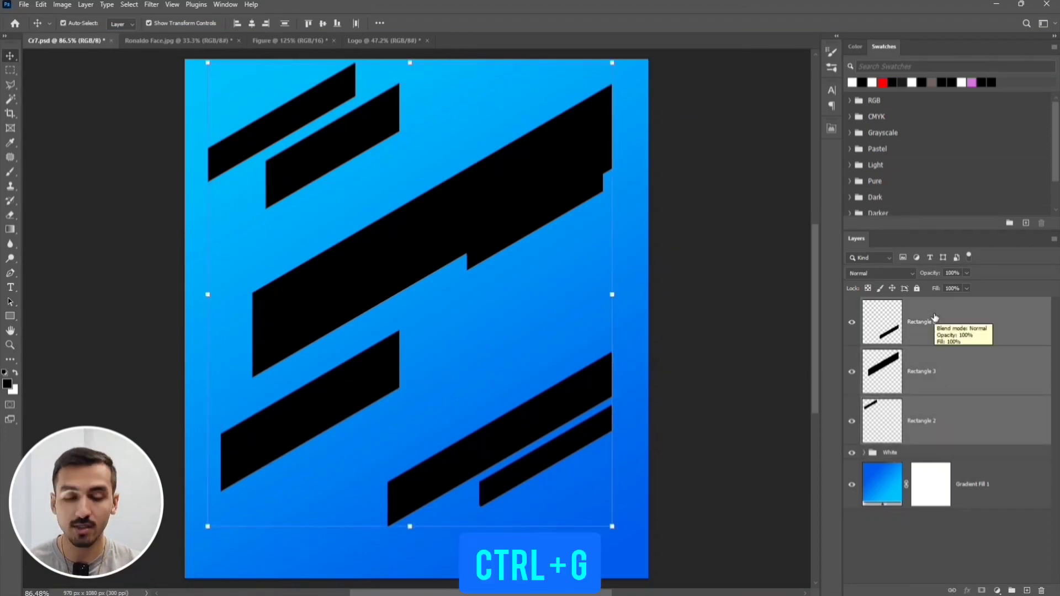
pyautogui.hotkey('ctrl', 'g')
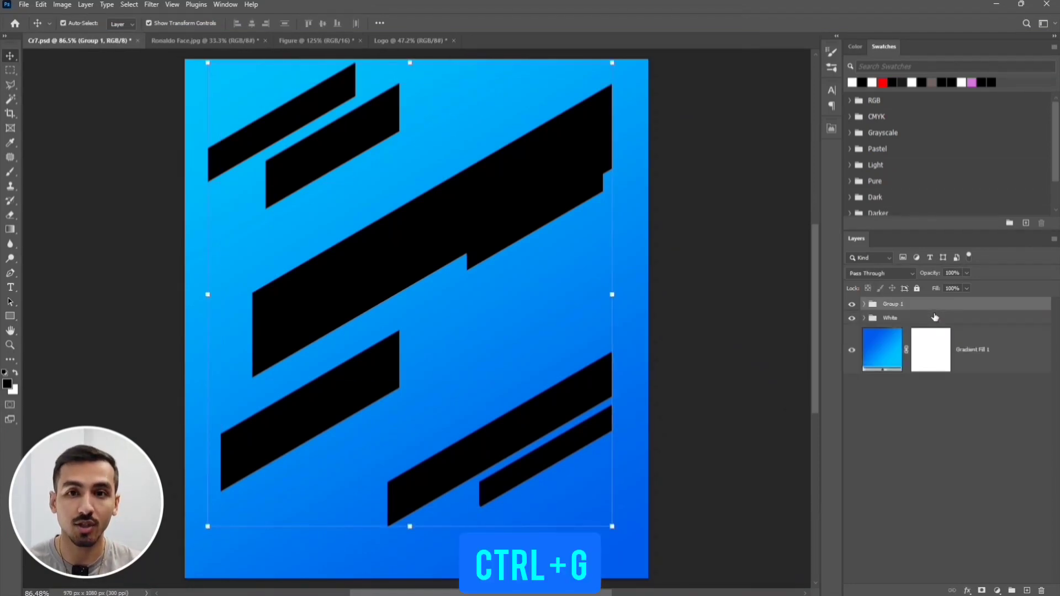
pyautogui.doubleClick(889, 305)
pyautogui.write('B')
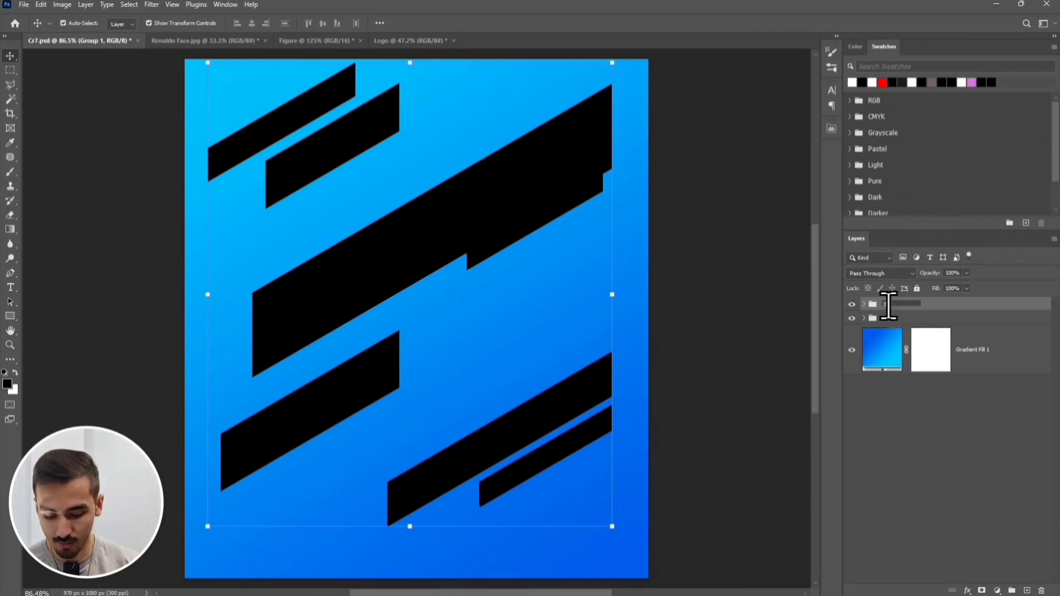
pyautogui.write('lack')
pyautogui.press('Return')
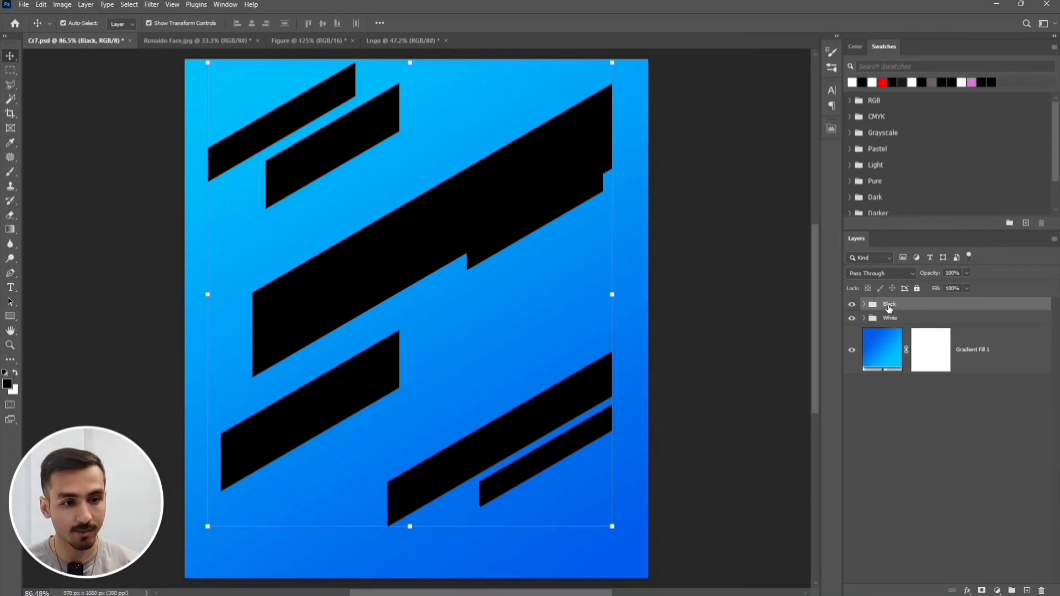
pyautogui.click(927, 397)
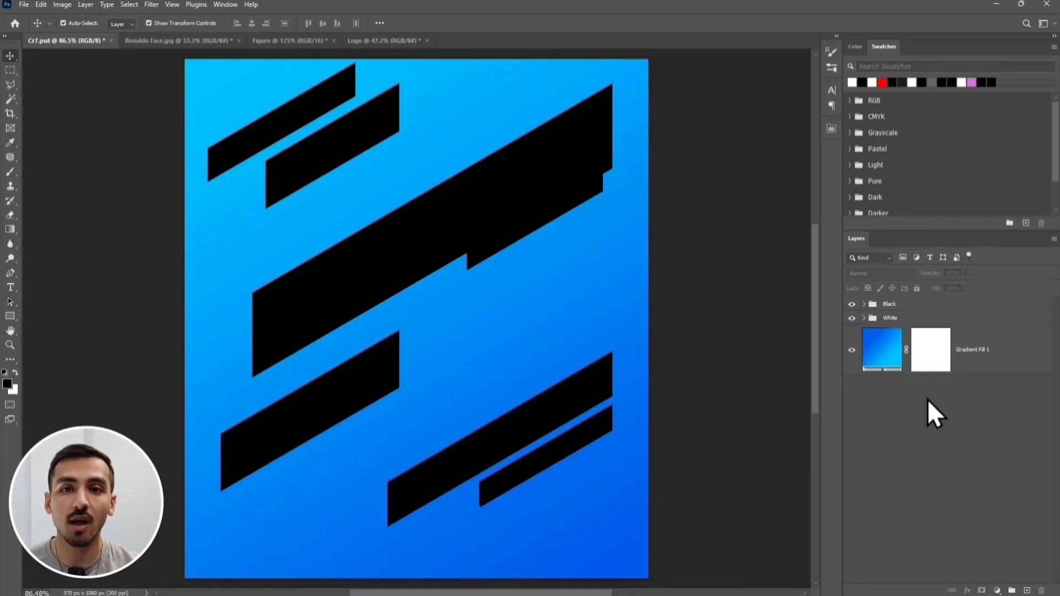
# Apply a Color Overlay in white (ffffff) with Normal blending and 100% opacity to the White group.
pyautogui.click(907, 322)
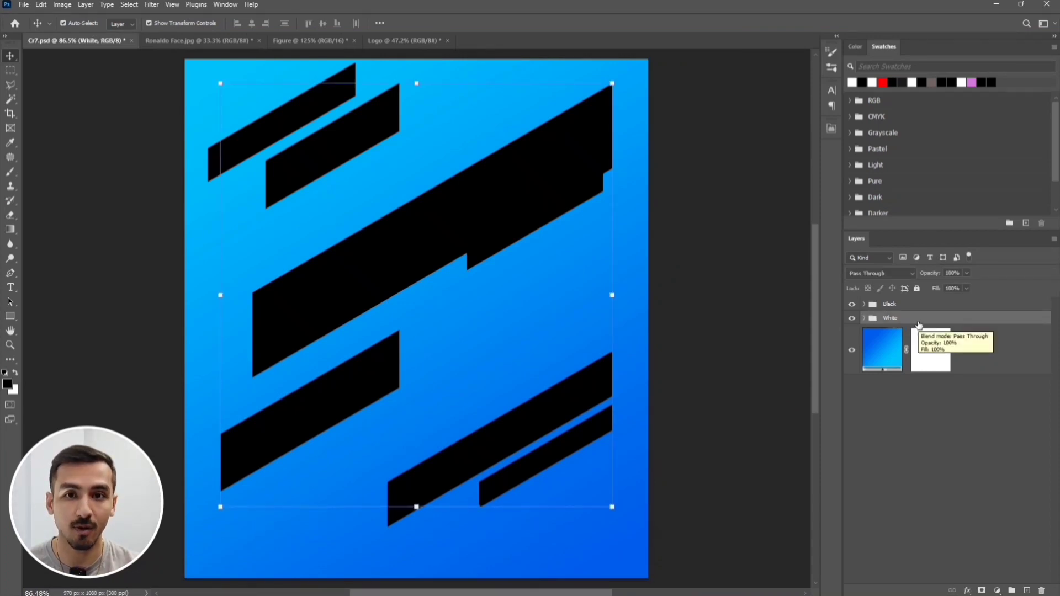
pyautogui.click(967, 590)
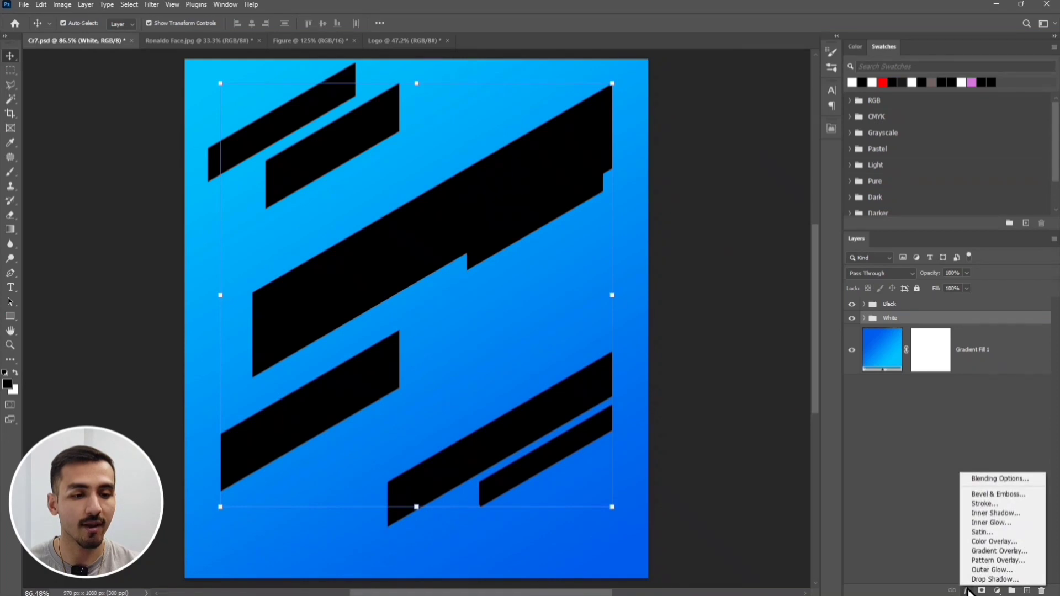
pyautogui.click(1026, 540)
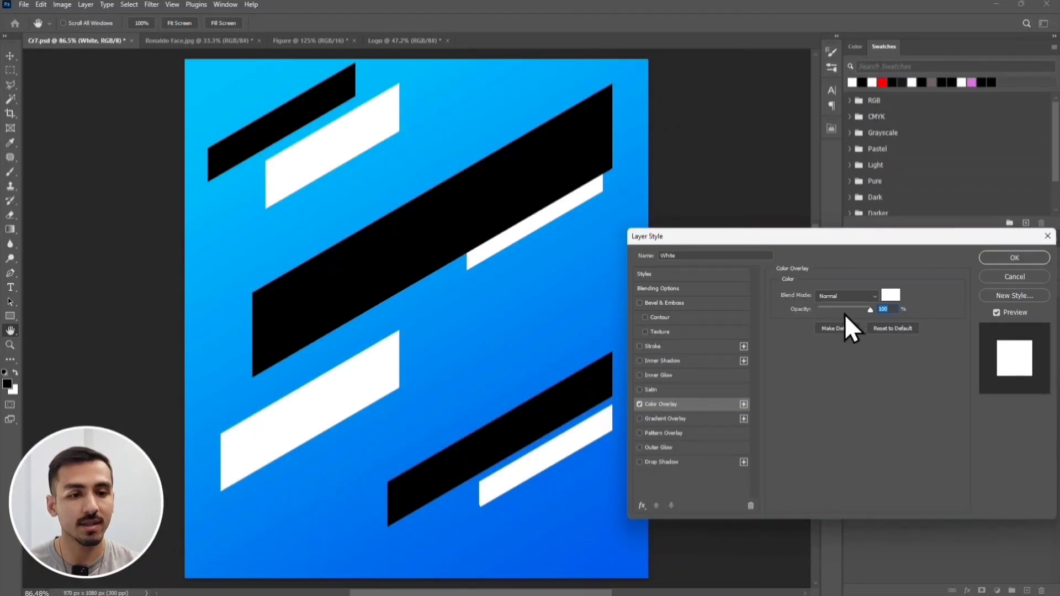
pyautogui.click(893, 299)
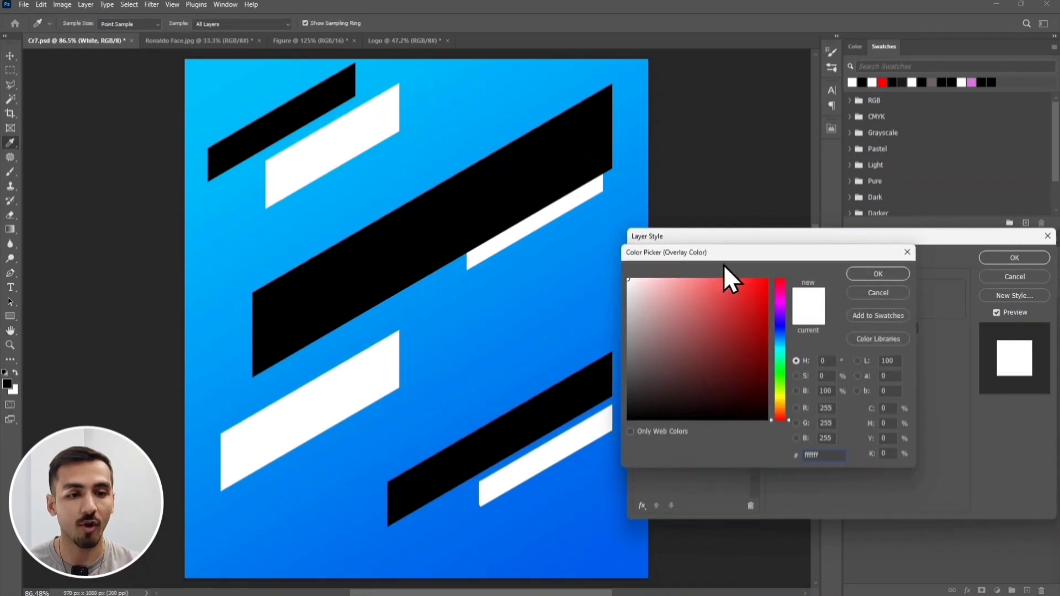
pyautogui.click(866, 273)
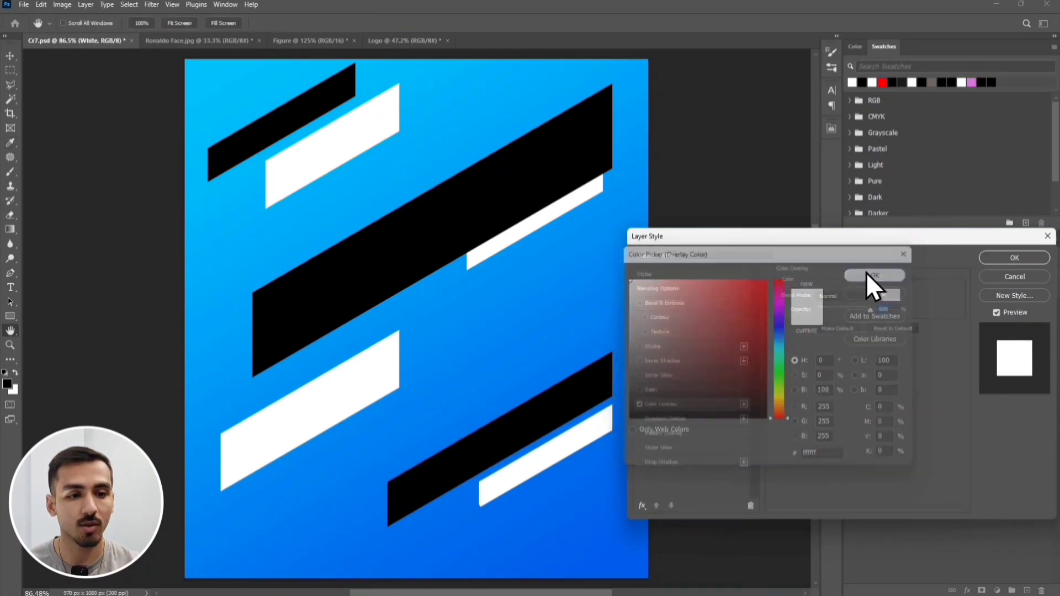
pyautogui.click(1008, 255)
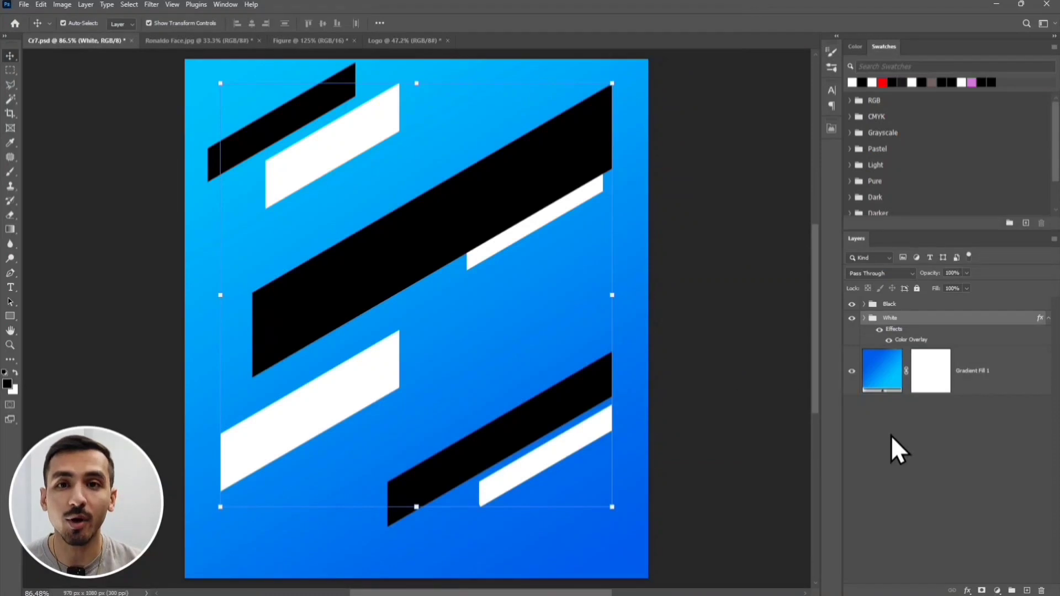
pyautogui.click(889, 435)
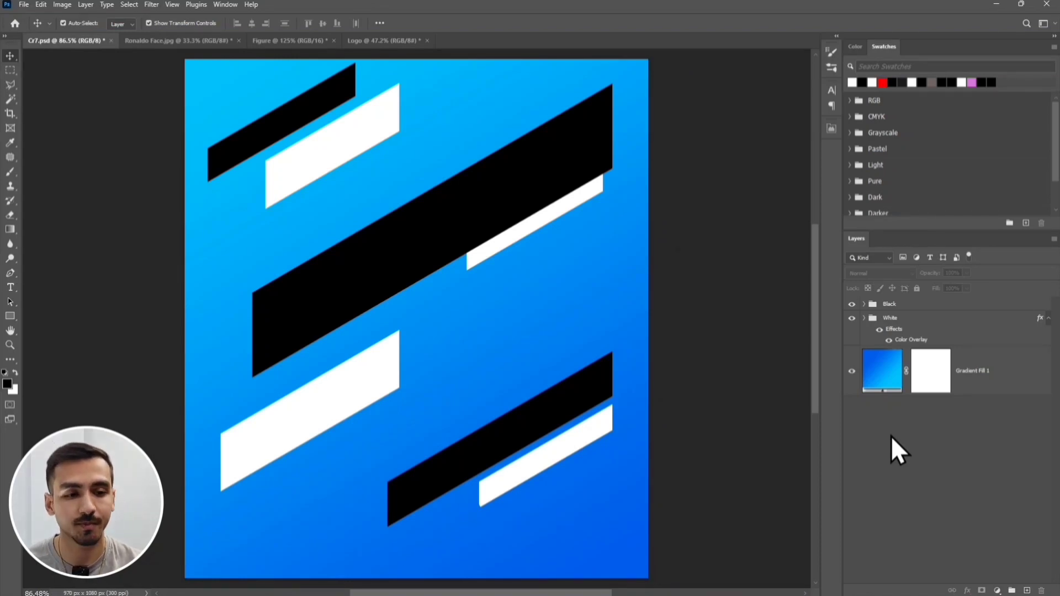
# Collapse the White group's effects list and move the group above the Black group.
pyautogui.click(1050, 321)
pyautogui.moveTo(938, 324); pyautogui.dragTo(928, 306)
pyautogui.click(929, 304)
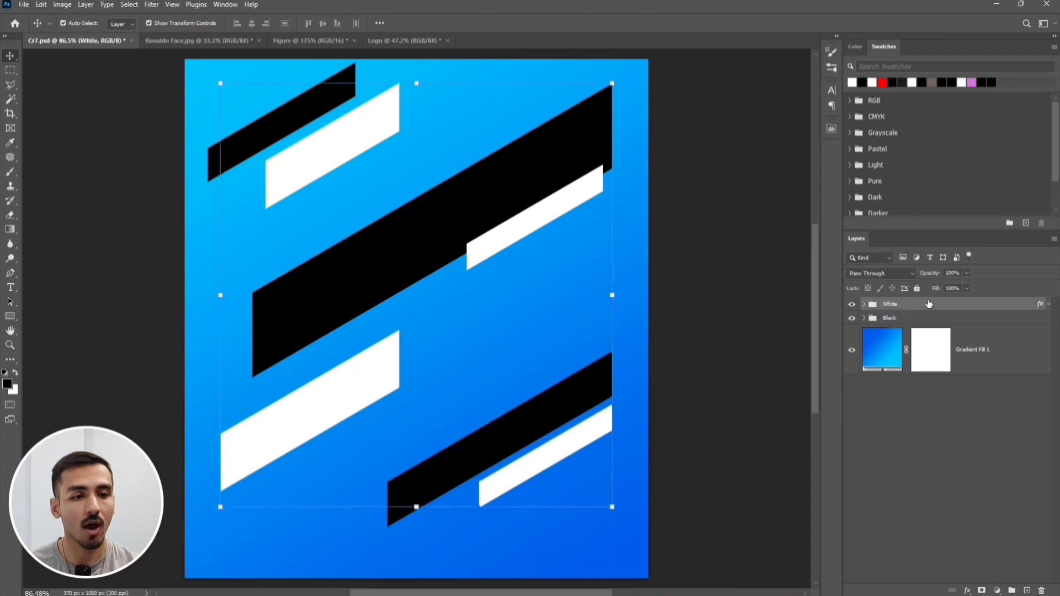
pyautogui.click(926, 424)
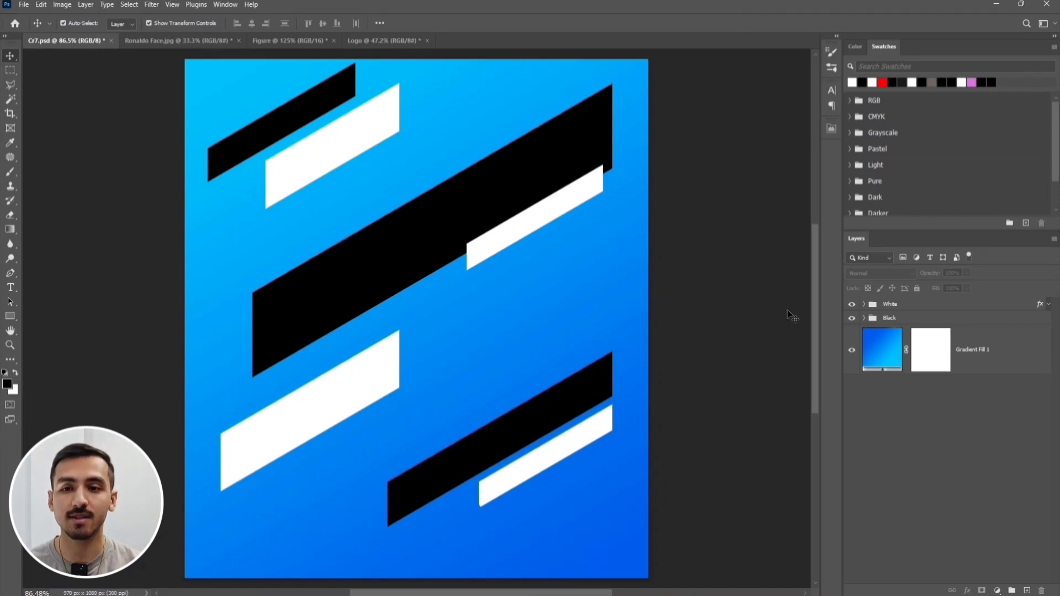
# In Ronaldo Face.jpg, select the subject of Layer 0 automatically and mask out the background with a layer mask.
pyautogui.click(212, 48)
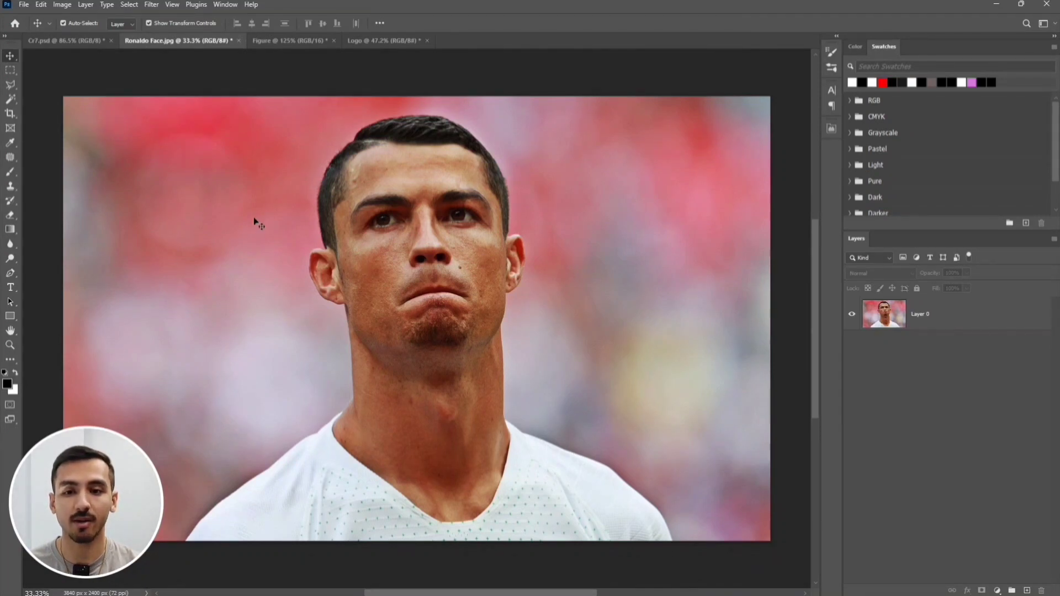
pyautogui.click(946, 312)
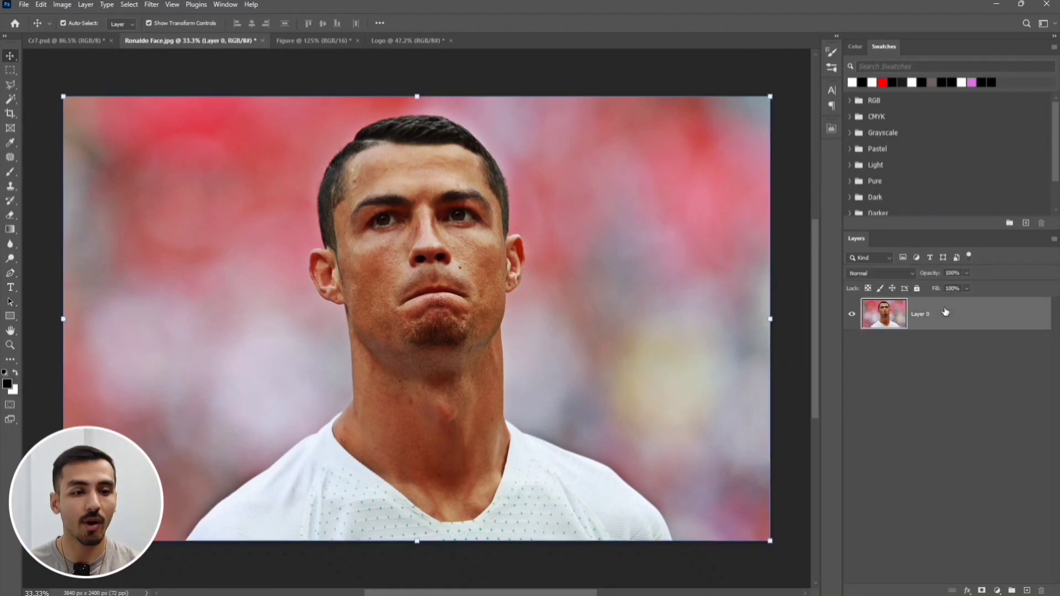
pyautogui.click(133, 3)
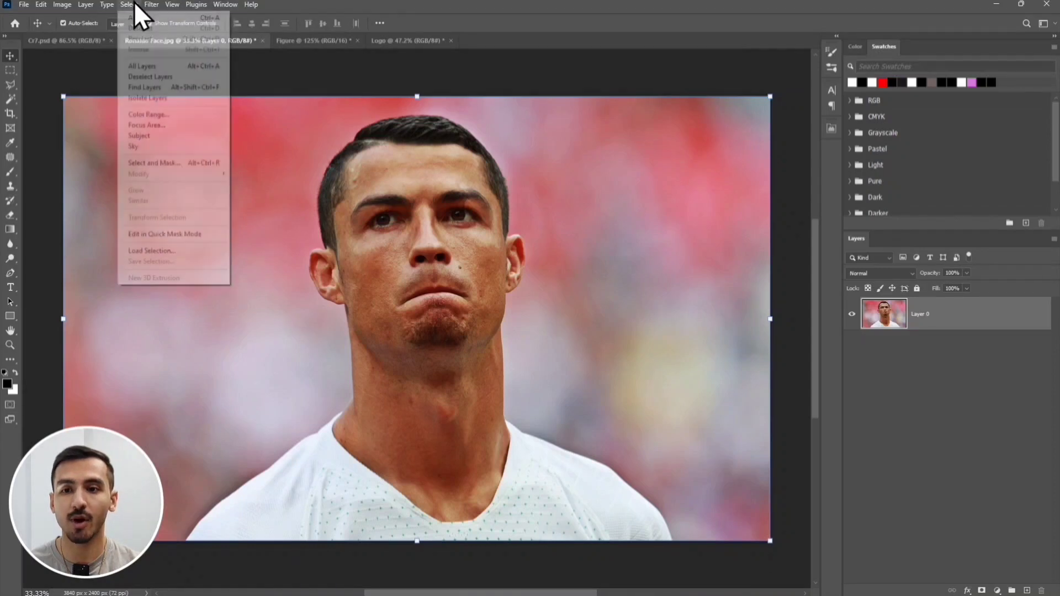
pyautogui.click(194, 135)
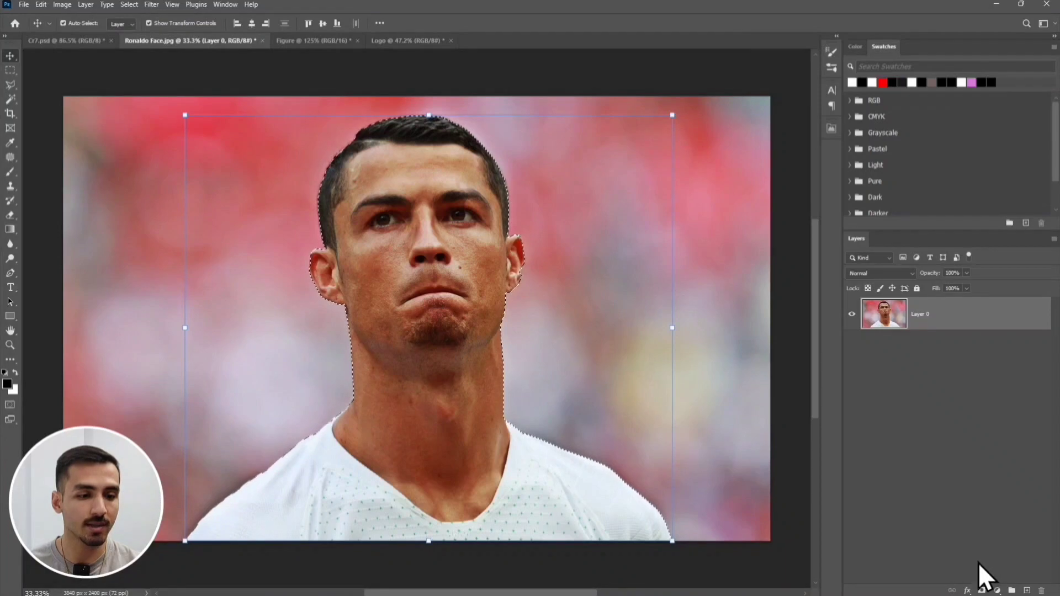
pyautogui.click(981, 590)
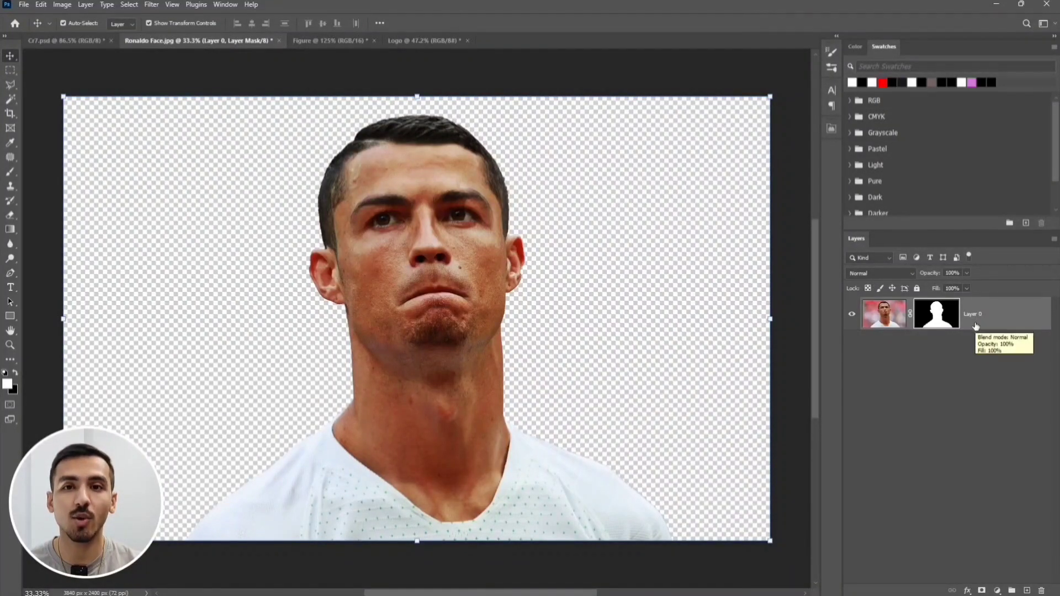
# Copy the masked portrait from Ronaldo Face.jpg into Cr7.psd and scale it to about 25%.
pyautogui.moveTo(977, 319); pyautogui.dragTo(442, 274)
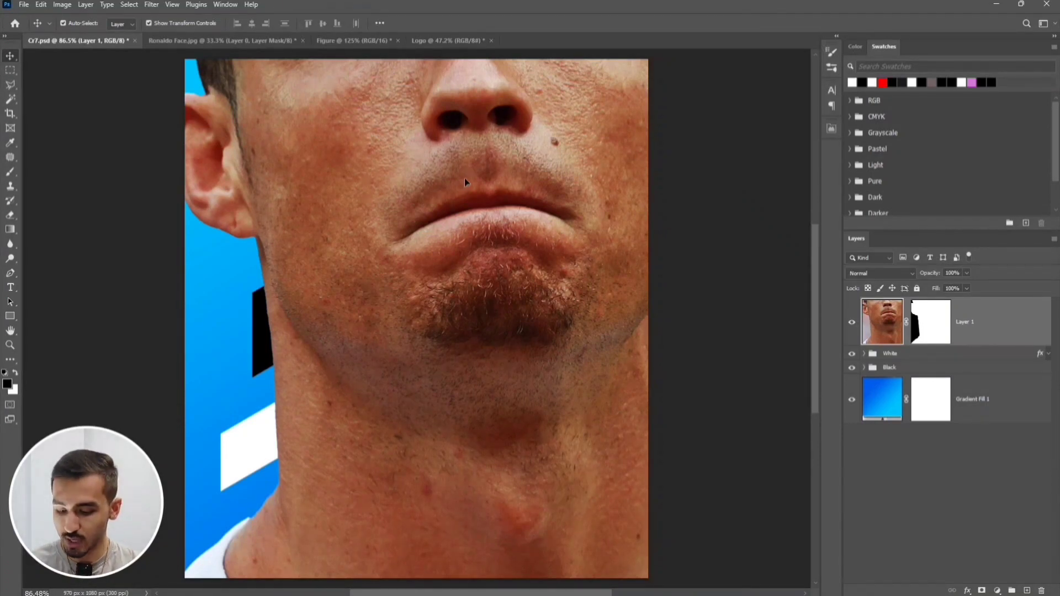
pyautogui.hotkey('ctrl', 't')
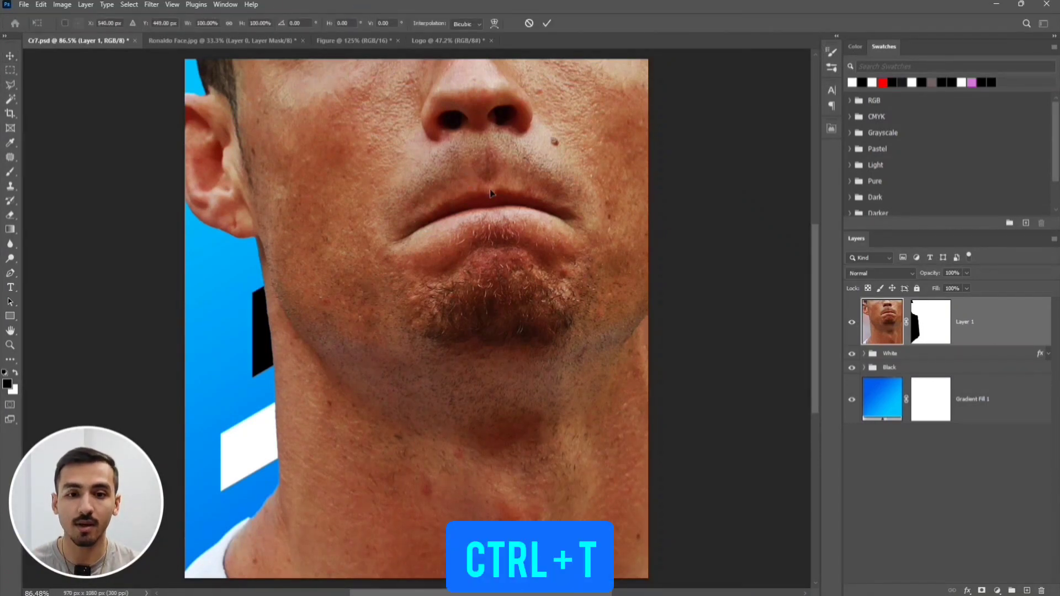
pyautogui.scroll(-5, 491, 193)
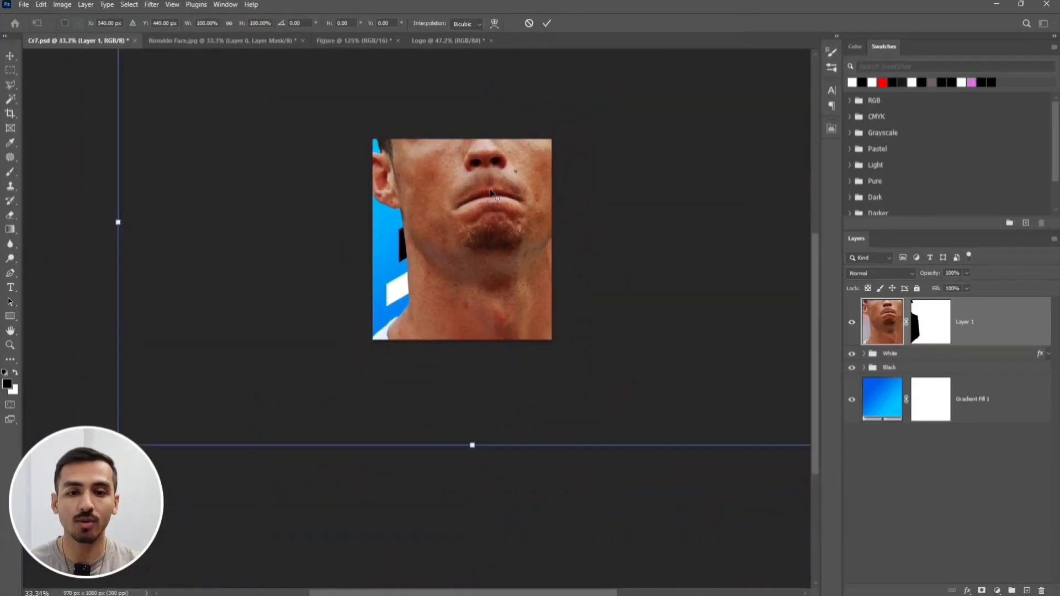
pyautogui.scroll(-3, 490, 194)
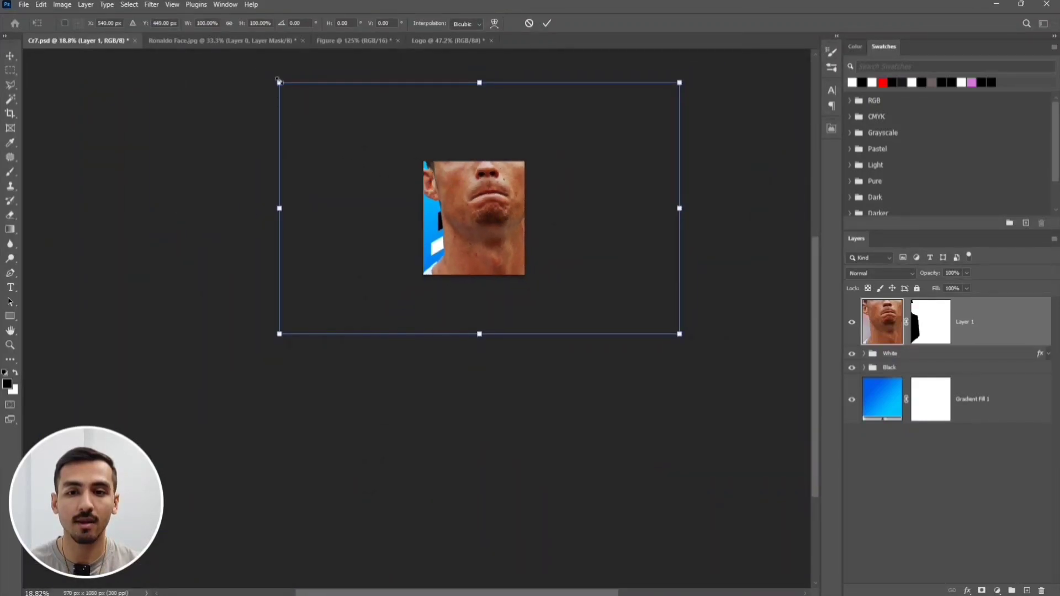
pyautogui.moveTo(278, 79); pyautogui.dragTo(429, 178)
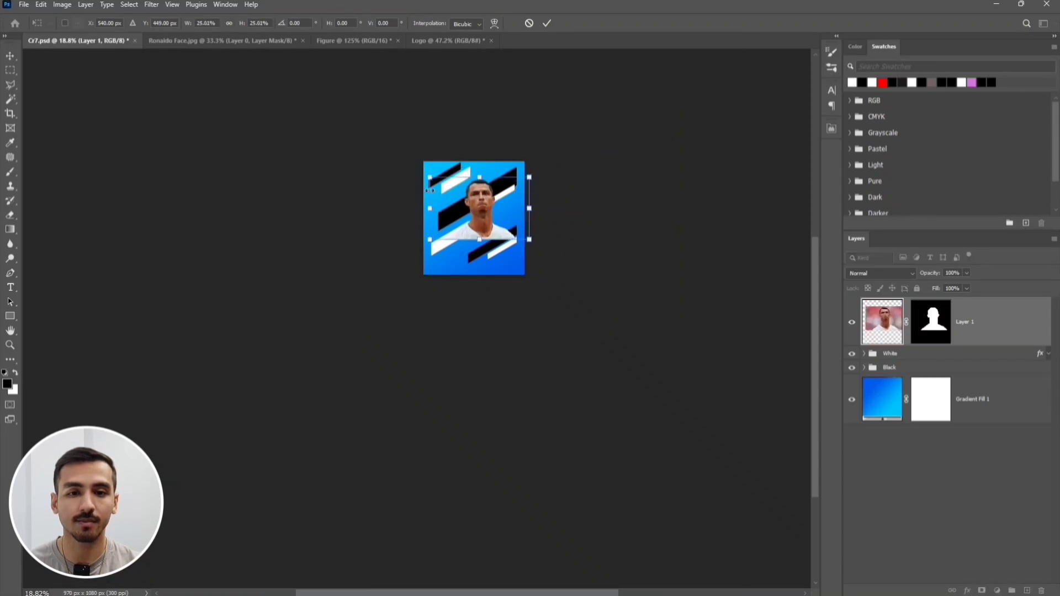
pyautogui.click(547, 24)
# Move the portrait up and toward the left half of the poster, then deselect it.
pyautogui.scroll(6, 485, 215)
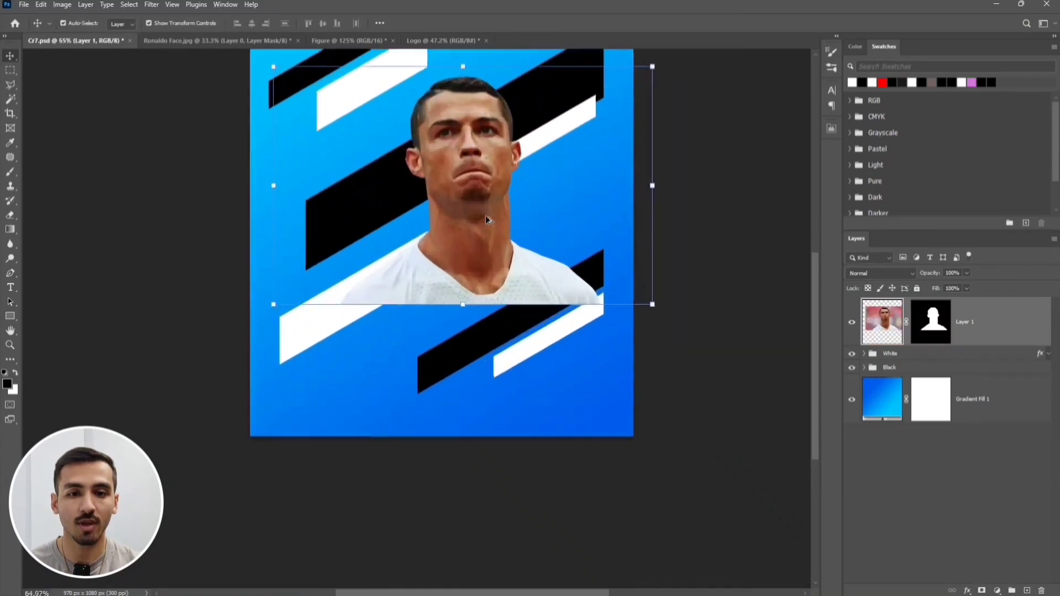
pyautogui.scroll(3, 485, 215)
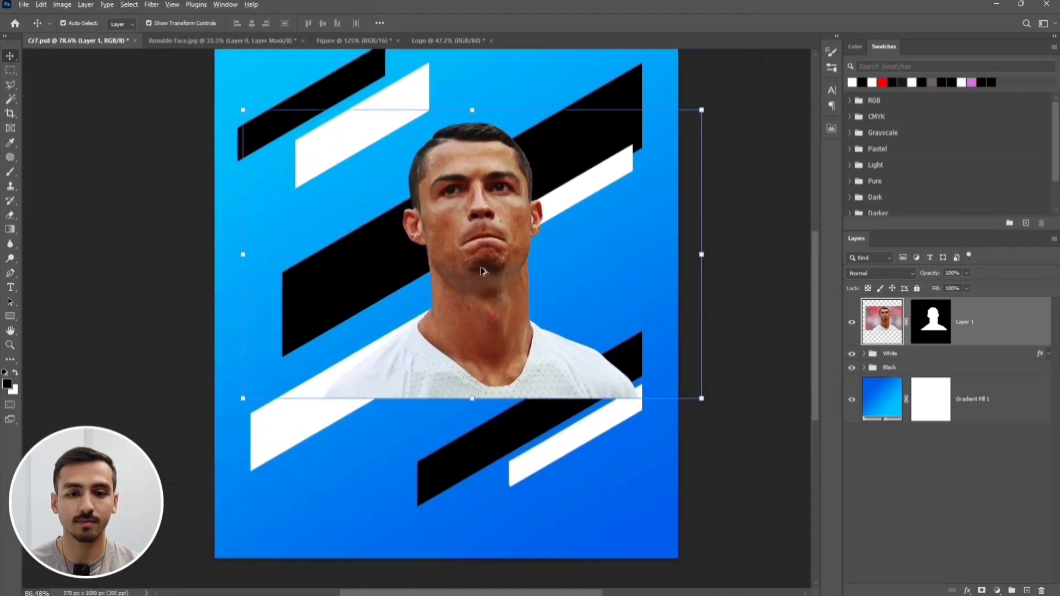
pyautogui.scroll(2, 482, 270)
pyautogui.moveTo(531, 305); pyautogui.dragTo(445, 254)
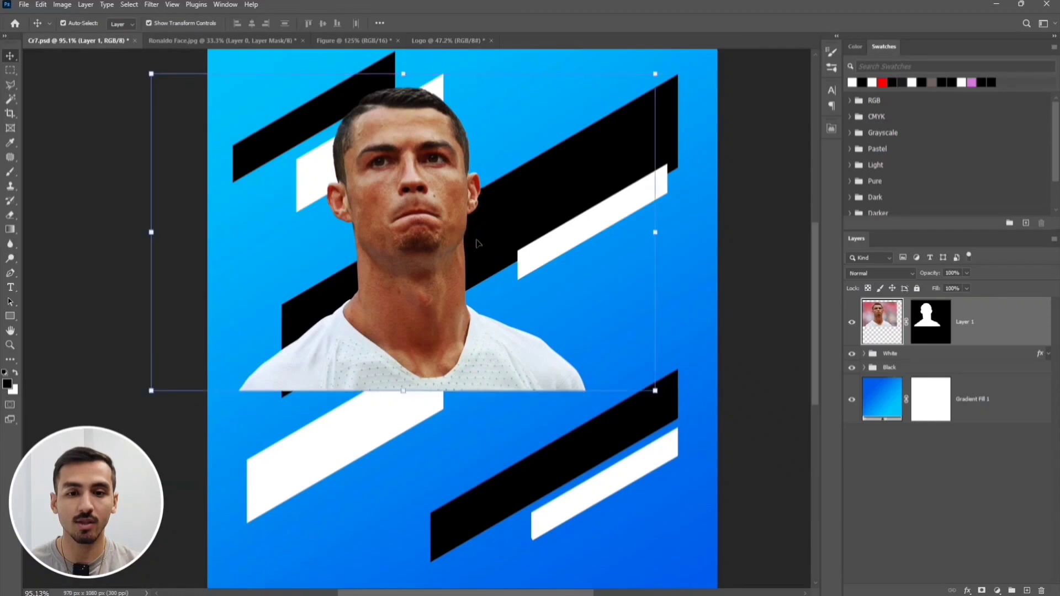
pyautogui.click(705, 242)
# Shift the large black strip and the thin white strip below it down and left along their slant.
pyautogui.moveTo(634, 142); pyautogui.dragTo(614, 156)
pyautogui.click(621, 224)
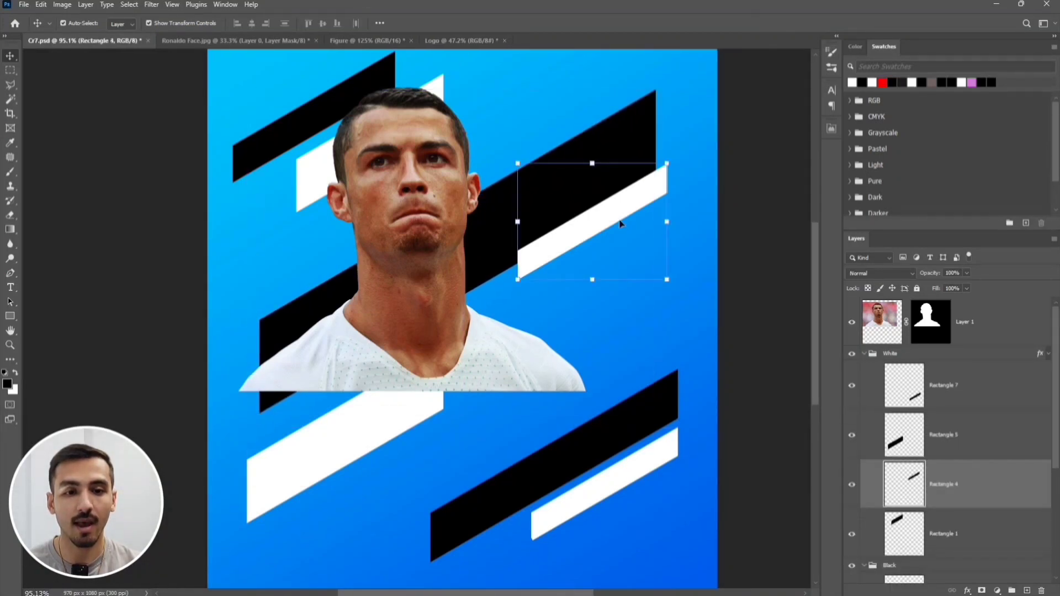
pyautogui.moveTo(620, 224); pyautogui.dragTo(596, 224)
# Move the portrait slightly lower on the poster.
pyautogui.click(414, 223)
pyautogui.moveTo(420, 188); pyautogui.dragTo(412, 210)
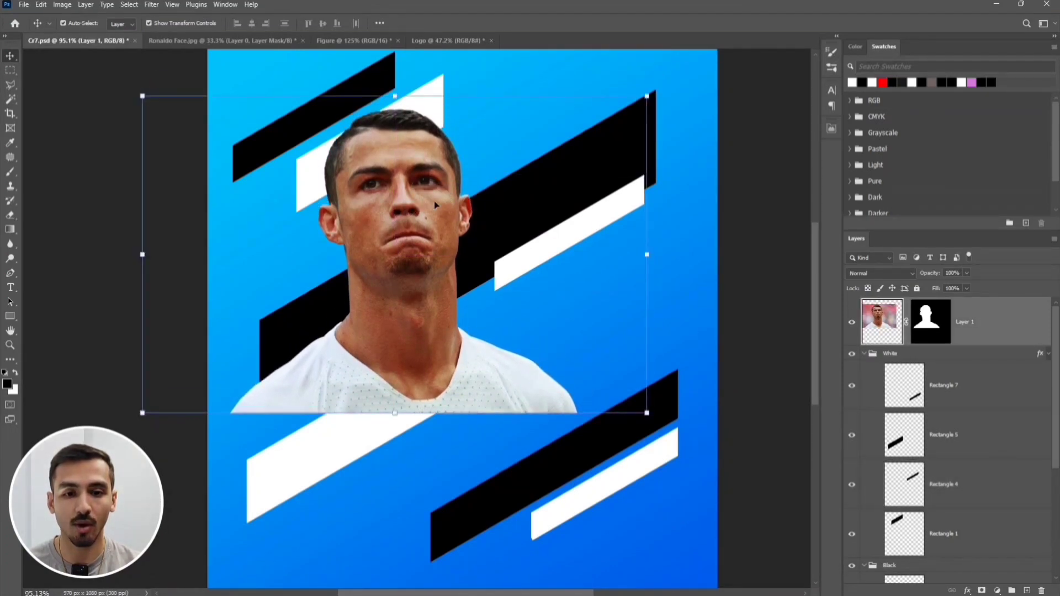
pyautogui.click(705, 157)
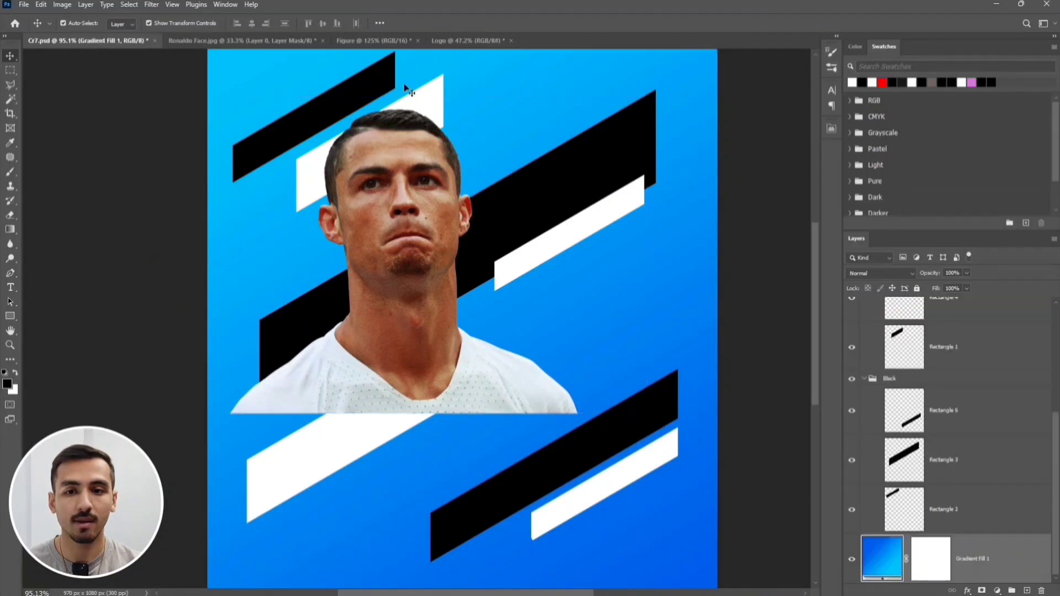
# In the Figure document, select the subject of the layer automatically and mask out the background with a layer mask.
pyautogui.click(358, 41)
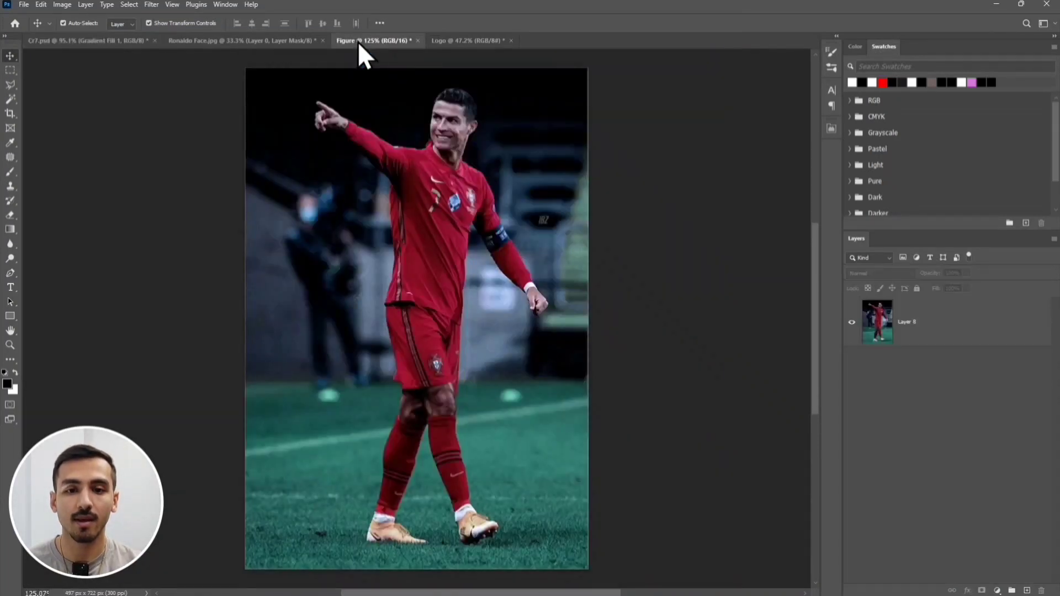
pyautogui.click(908, 310)
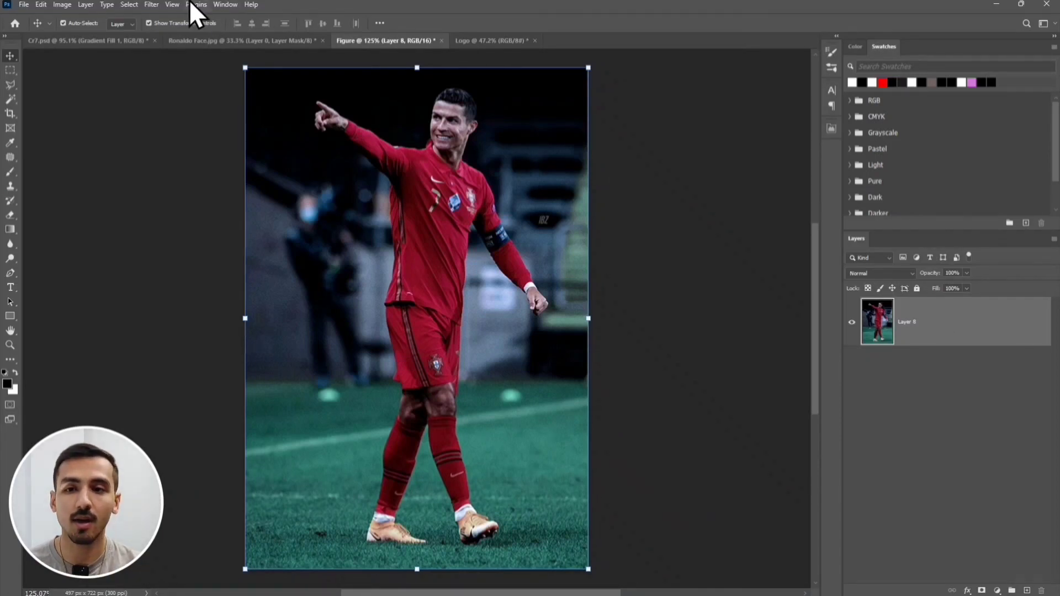
pyautogui.click(138, 7)
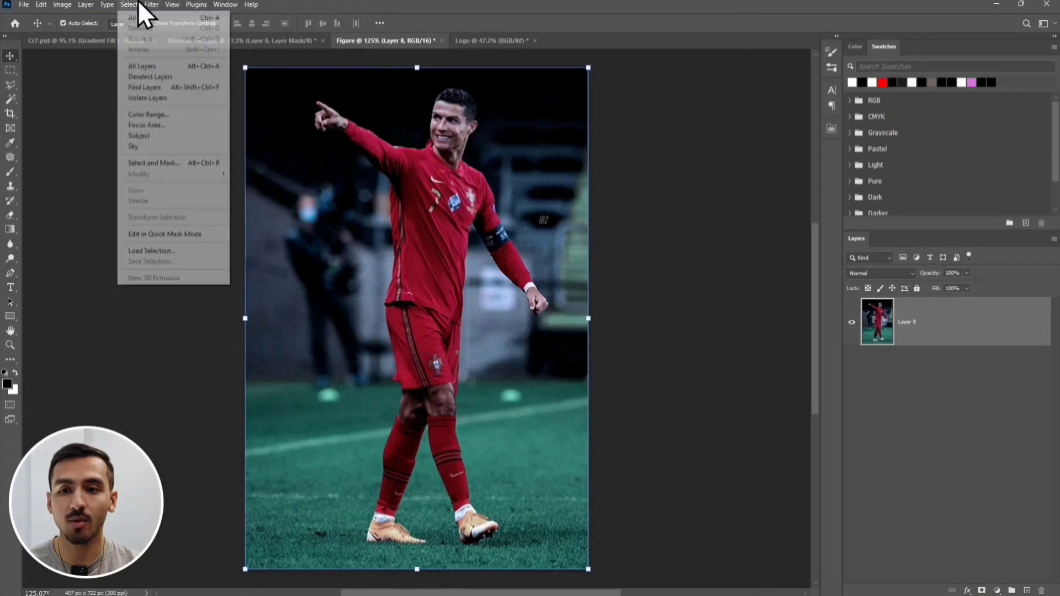
pyautogui.click(174, 134)
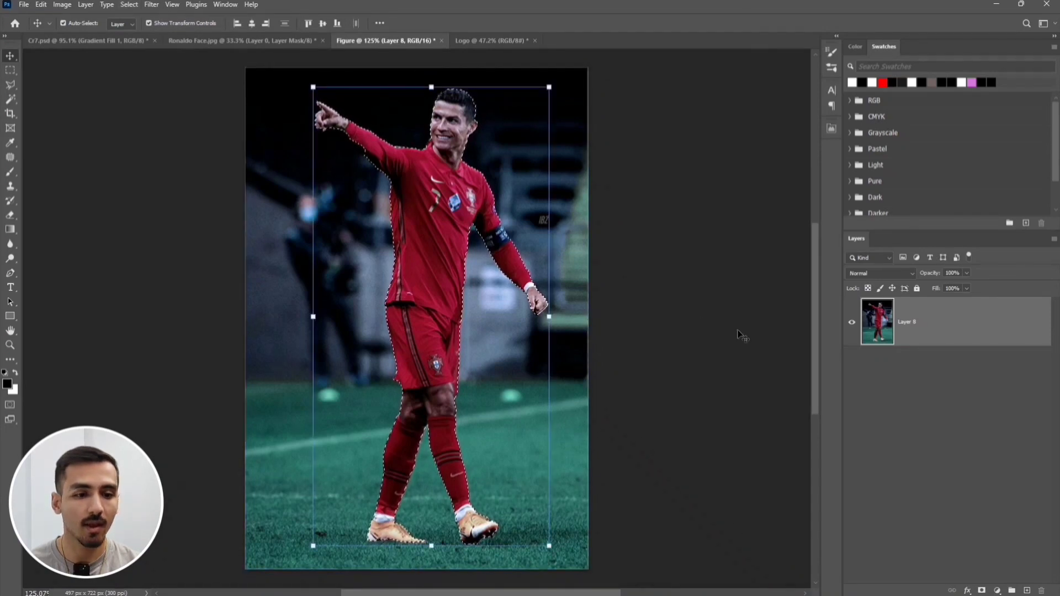
pyautogui.click(982, 590)
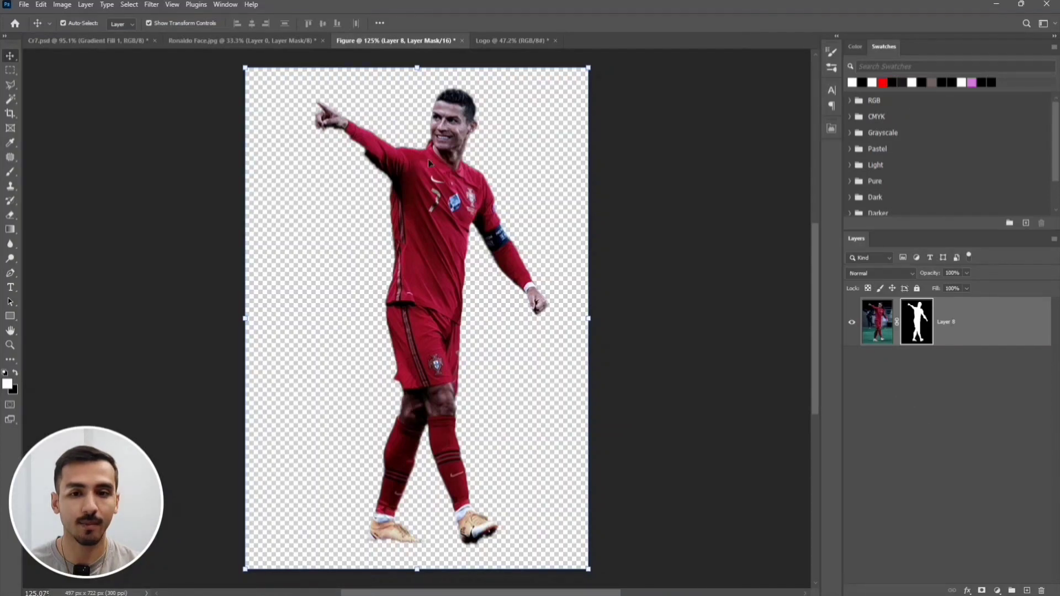
# Paint white on the layer mask with the Brush tool to restore the missing underside of the figure's raised sleeve.
pyautogui.scroll(6, 309, 130)
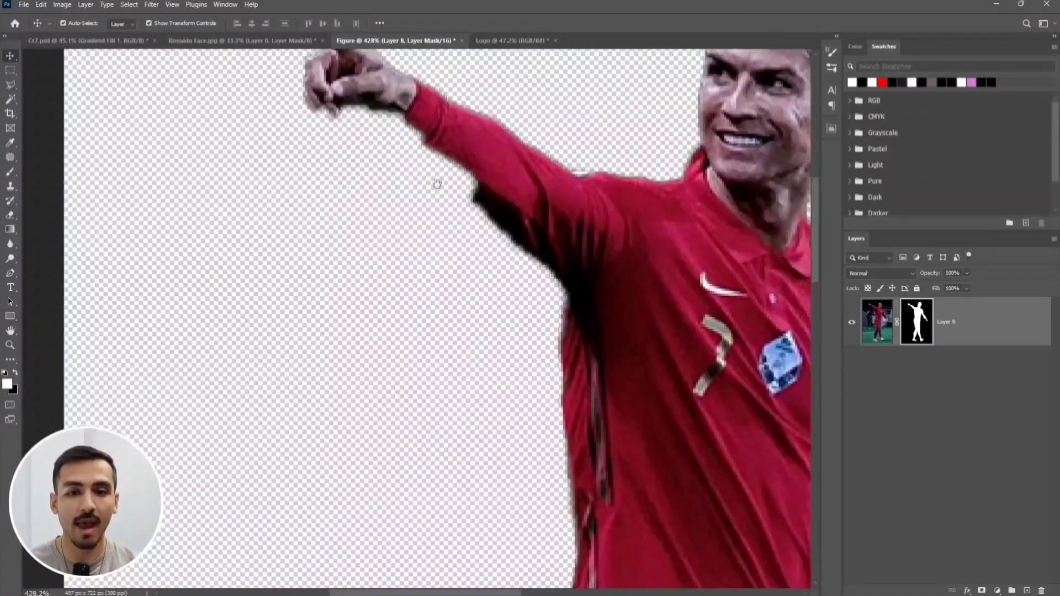
pyautogui.moveTo(437, 184); pyautogui.dragTo(415, 194)
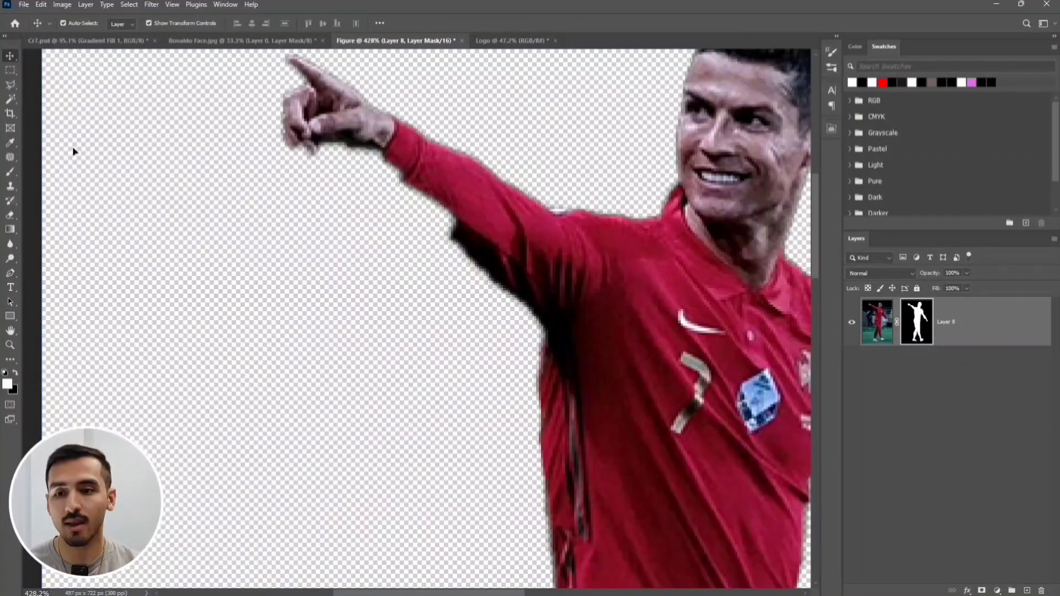
pyautogui.click(14, 172)
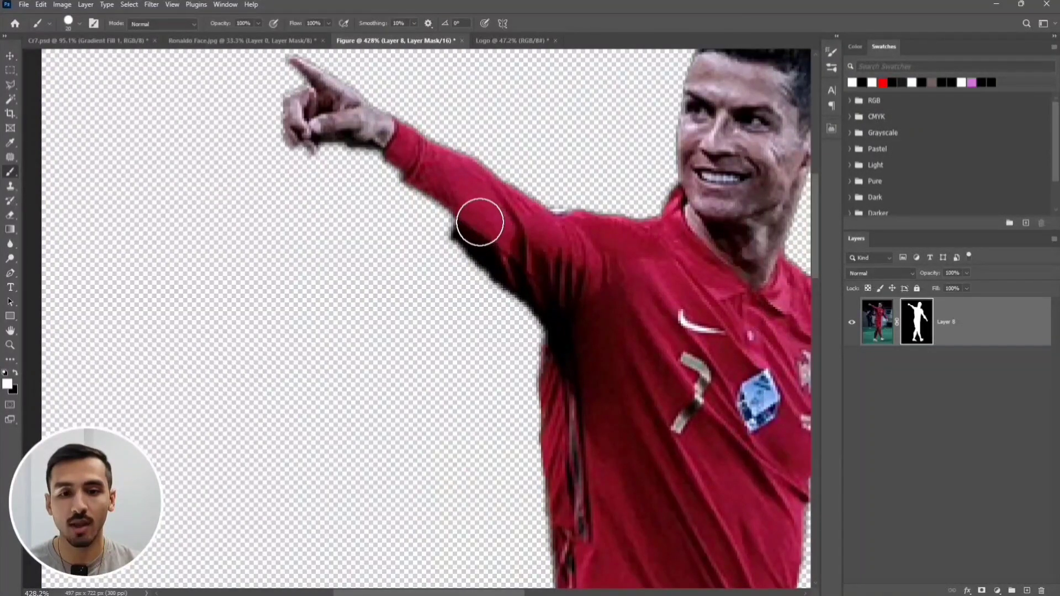
pyautogui.moveTo(480, 220)
pyautogui.mouseDown()
pyautogui.moveTo(403, 154)
pyautogui.moveTo(537, 279)
pyautogui.moveTo(558, 310)
pyautogui.moveTo(566, 362)
pyautogui.moveTo(589, 359)
pyautogui.moveTo(585, 337)
pyautogui.mouseUp()
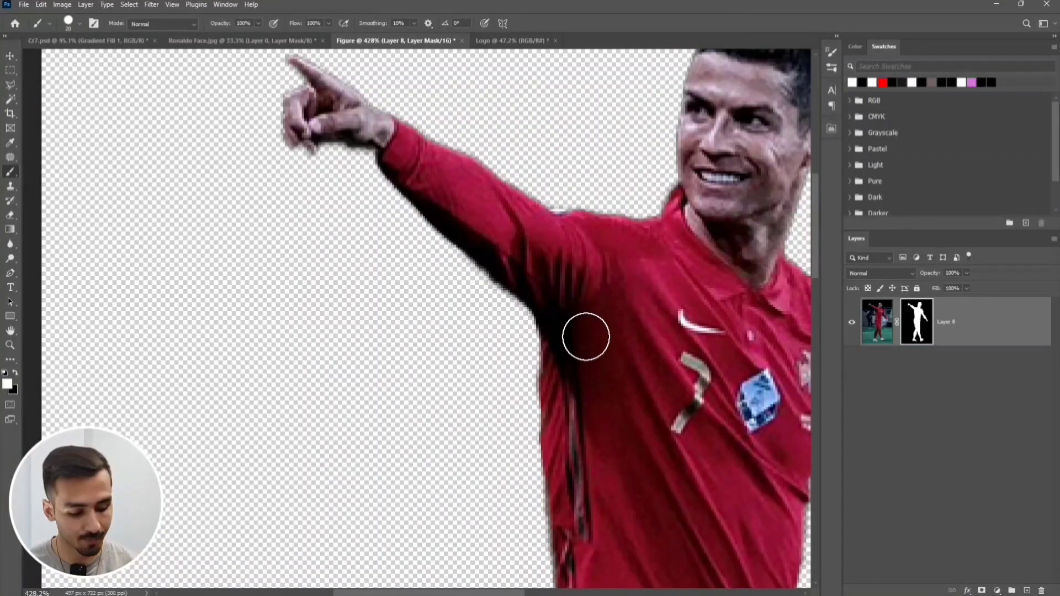
pyautogui.hotkey('ctrl', '0')
pyautogui.press('v')
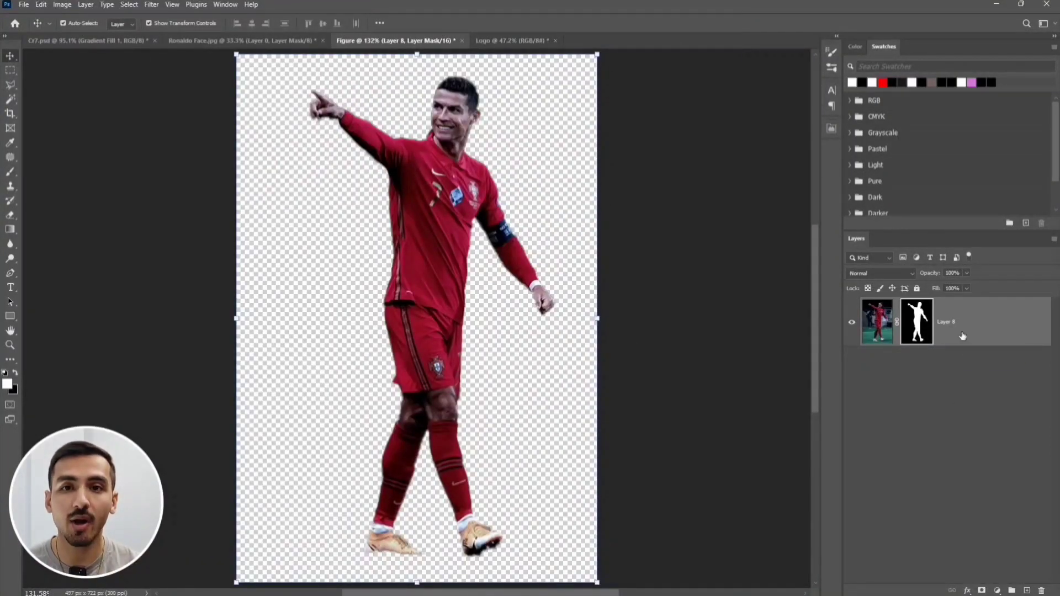
# Copy the masked full-body figure into Cr7.psd and scale it down at the poster's lower right.
pyautogui.moveTo(962, 336); pyautogui.dragTo(760, 270)
pyautogui.moveTo(181, 87); pyautogui.dragTo(636, 381)
pyautogui.click(527, 234)
pyautogui.scroll(-2, 639, 389)
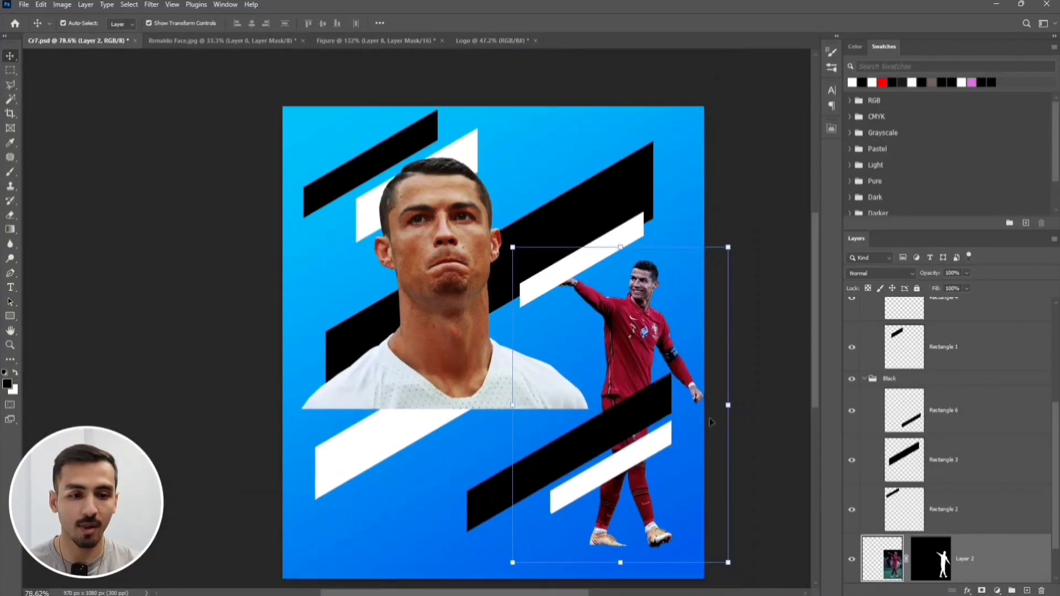
pyautogui.click(726, 334)
pyautogui.moveTo(727, 334); pyautogui.dragTo(682, 313)
pyautogui.scroll(4, 865, 360)
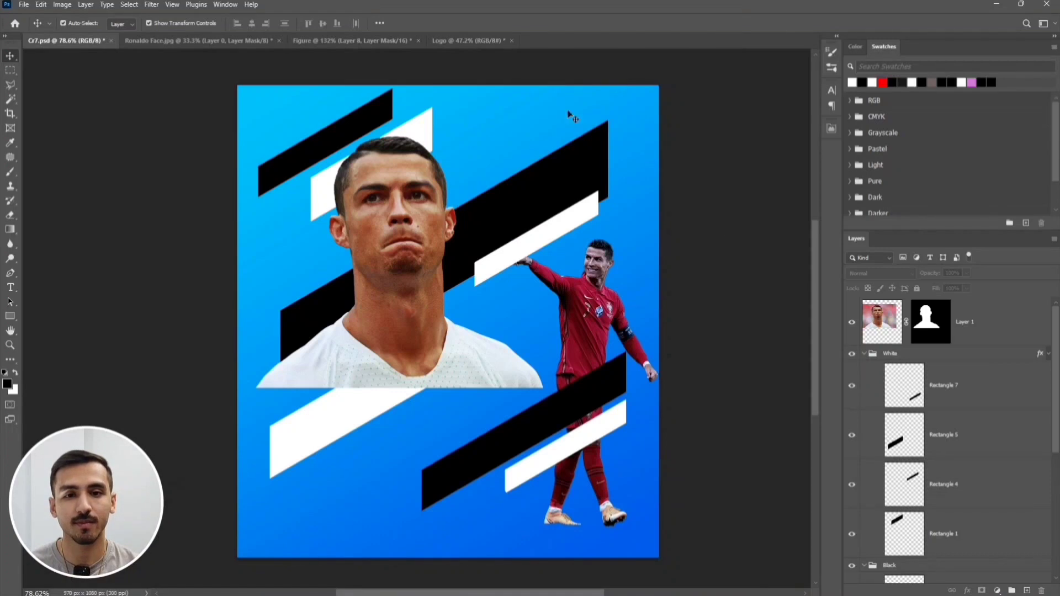
# In the Logo document, select the CR7 lettering of Layer 0 automatically and mask out the white background with a layer mask.
pyautogui.click(483, 45)
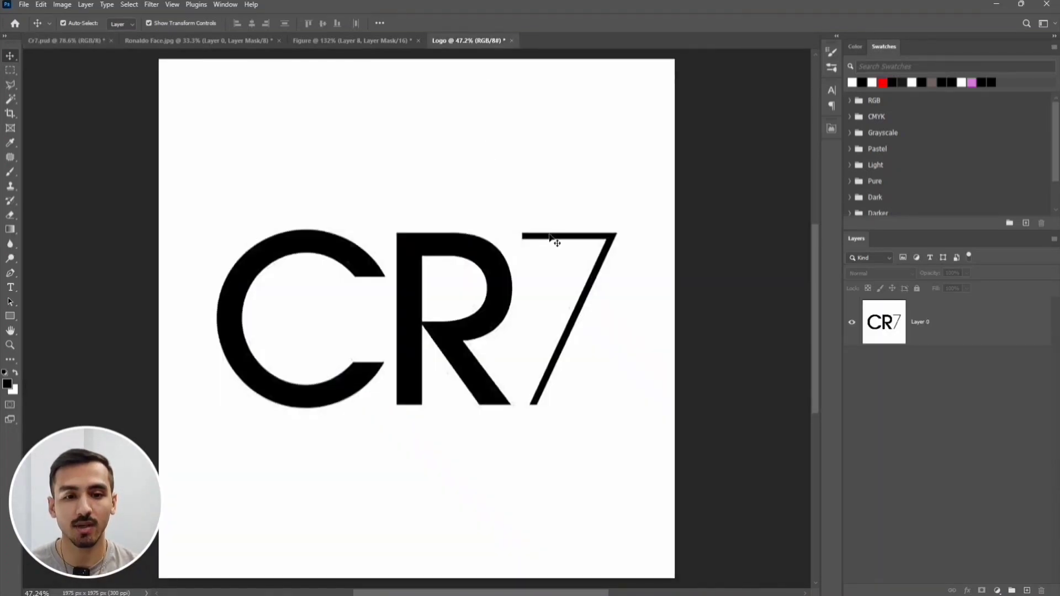
pyautogui.click(933, 318)
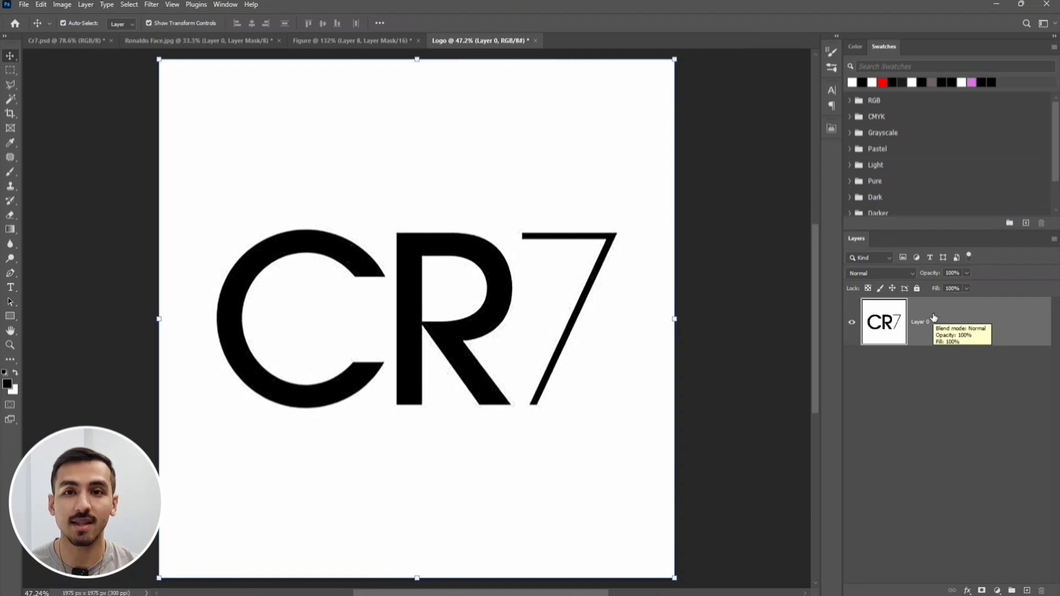
pyautogui.click(130, 5)
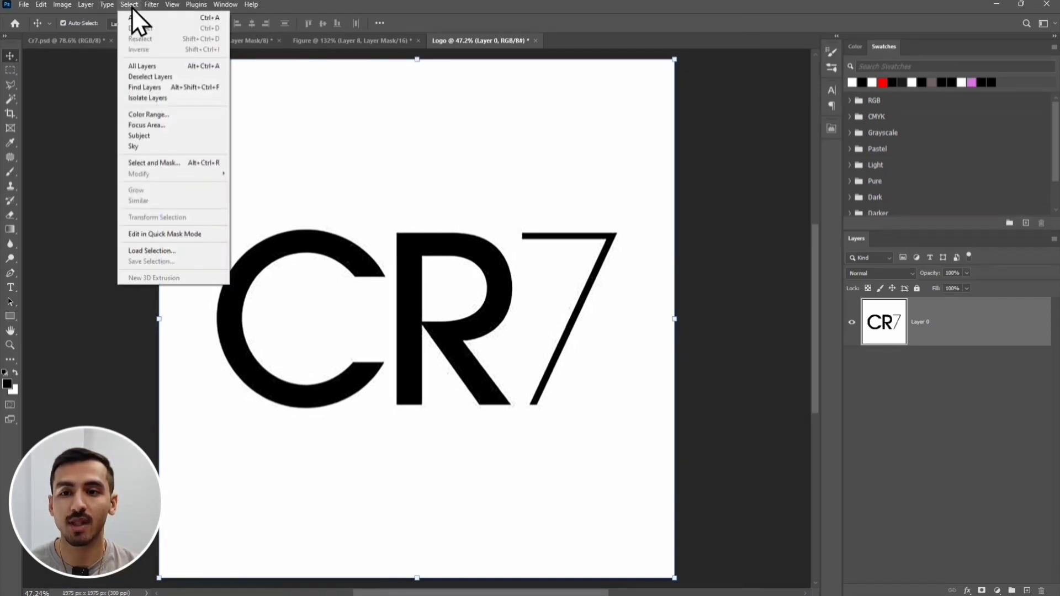
pyautogui.click(192, 135)
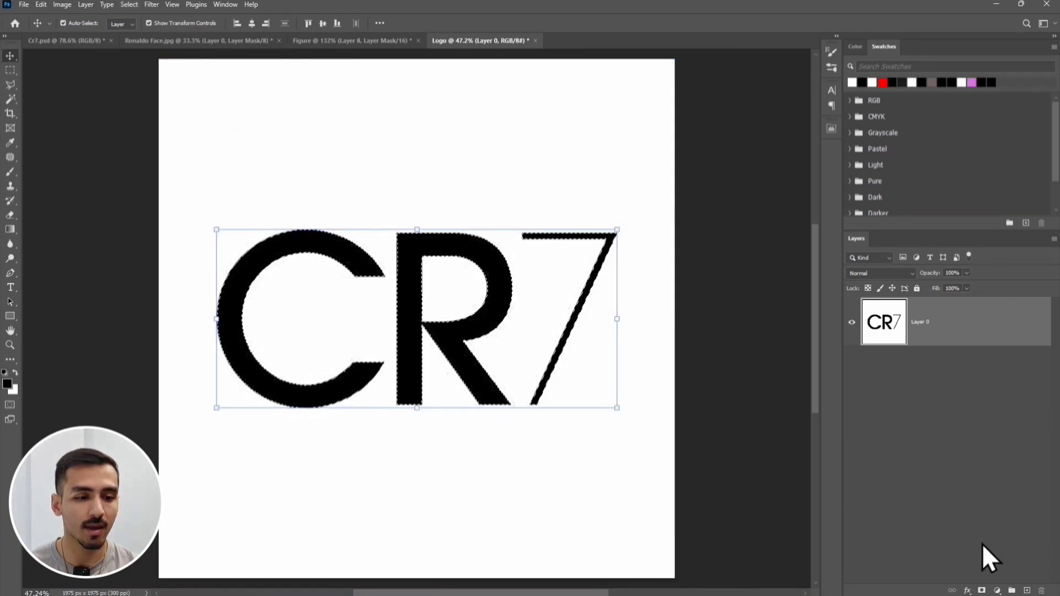
pyautogui.click(981, 590)
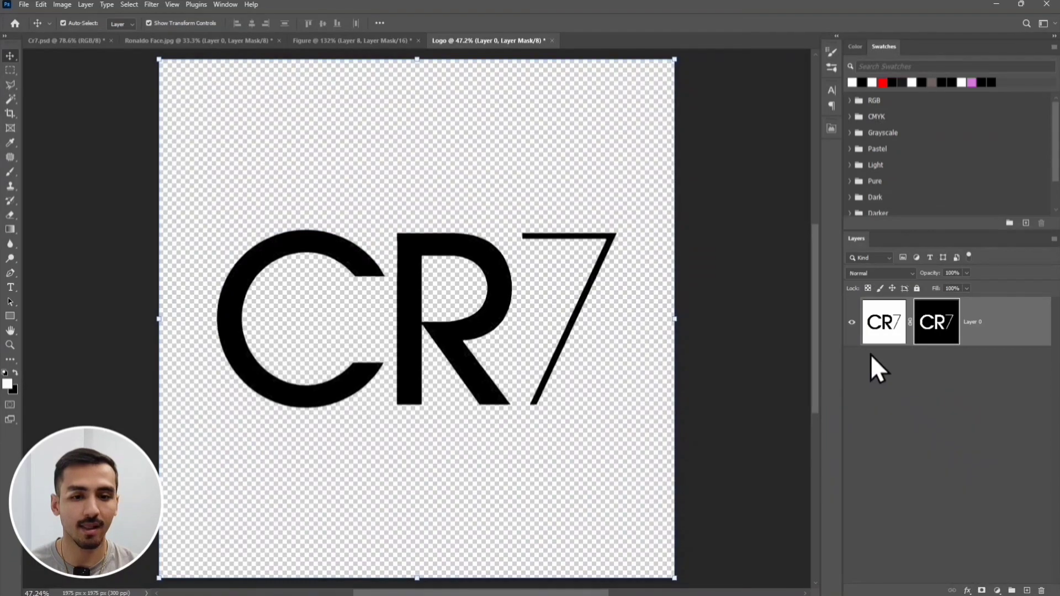
# Copy the masked CR7 logo into Cr7.psd above the portrait layer.
pyautogui.click(871, 326)
pyautogui.moveTo(871, 327); pyautogui.dragTo(503, 260)
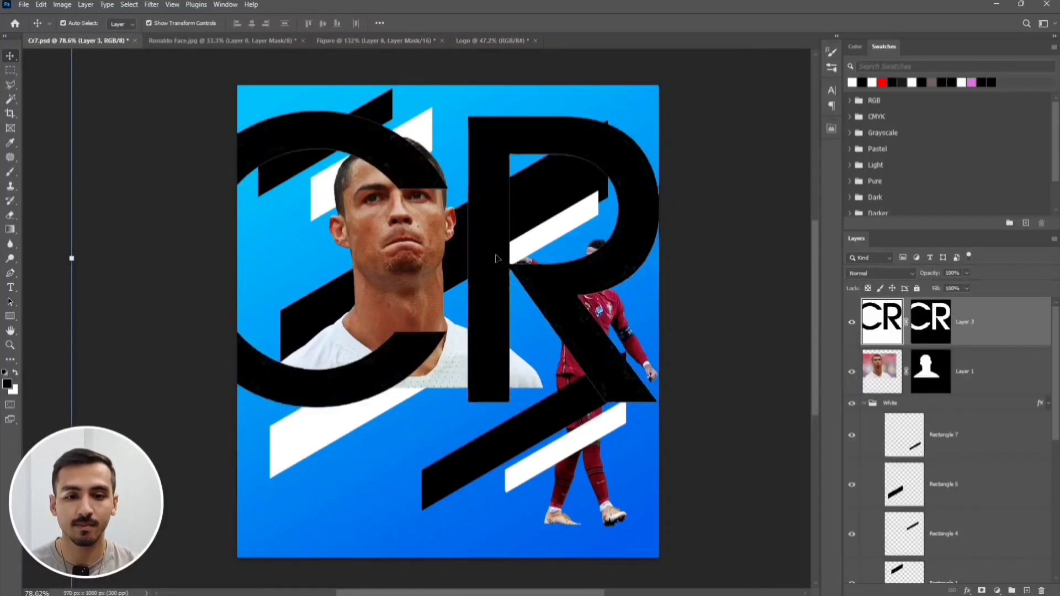
pyautogui.scroll(-3, 495, 258)
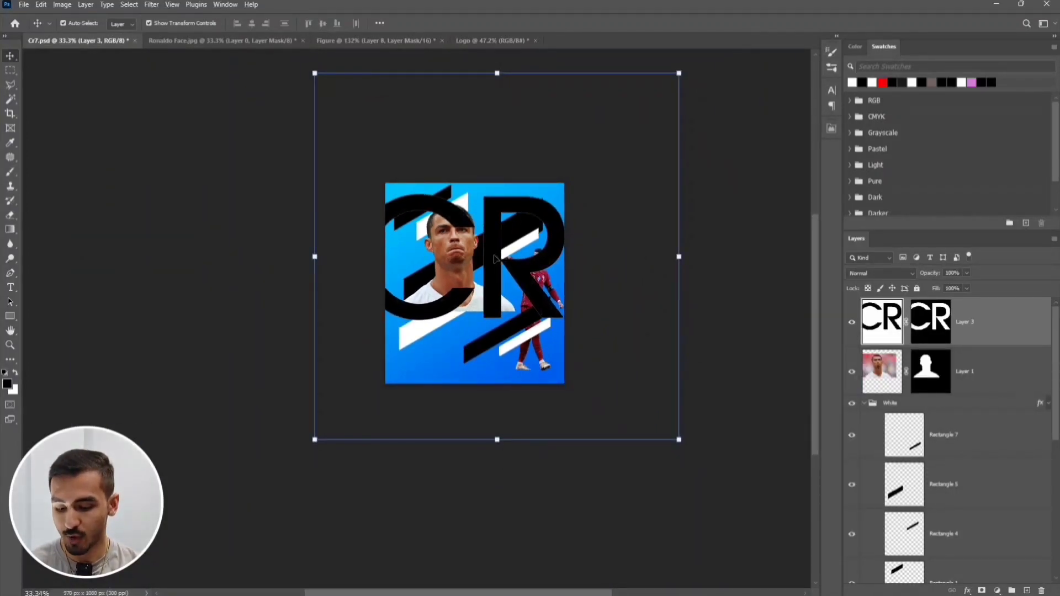
# Scale the CR7 logo to about 23.5% and place it in the poster's lower-left corner.
pyautogui.hotkey('ctrl', 't')
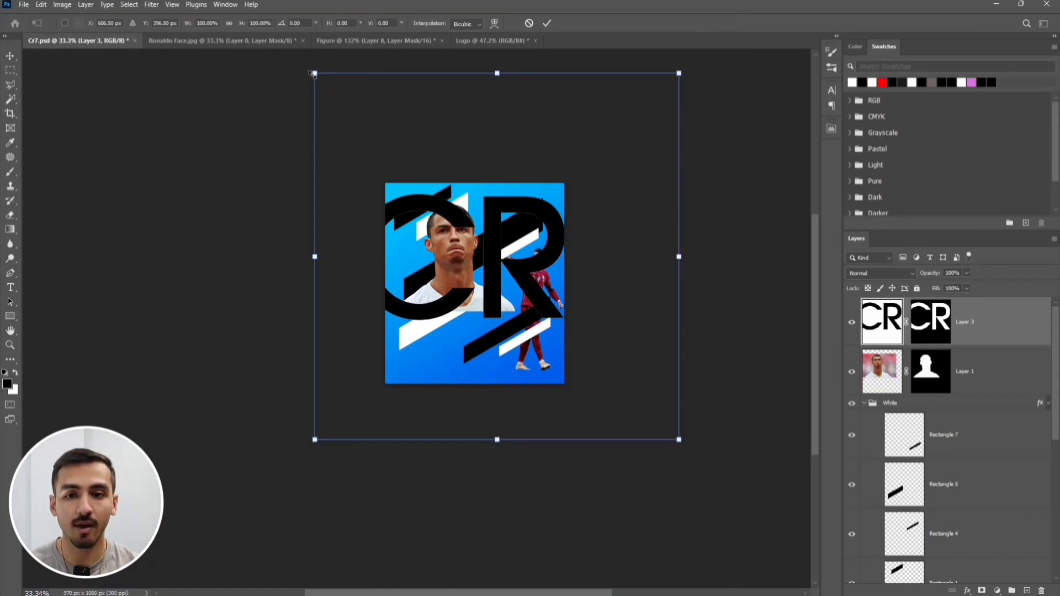
pyautogui.moveTo(312, 72); pyautogui.dragTo(440, 227)
pyautogui.moveTo(514, 286); pyautogui.dragTo(444, 384)
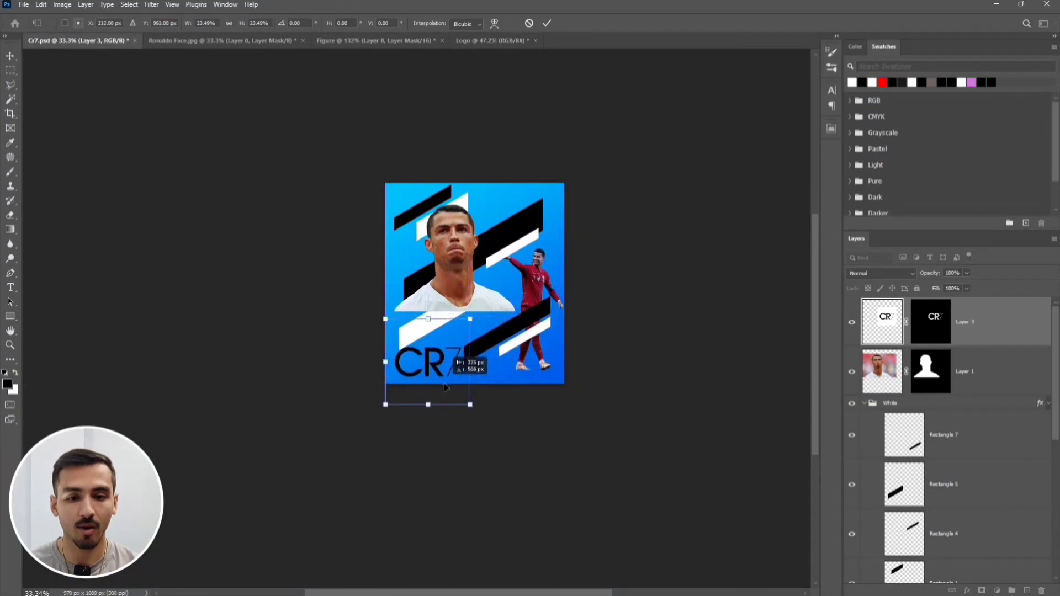
pyautogui.click(546, 23)
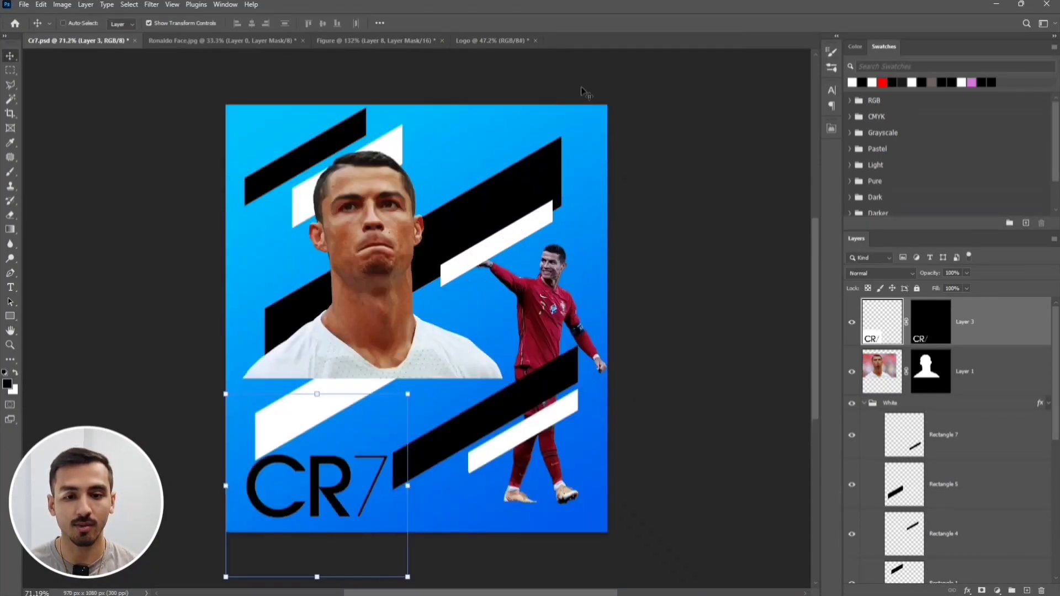
pyautogui.scroll(3, 581, 87)
pyautogui.click(628, 130)
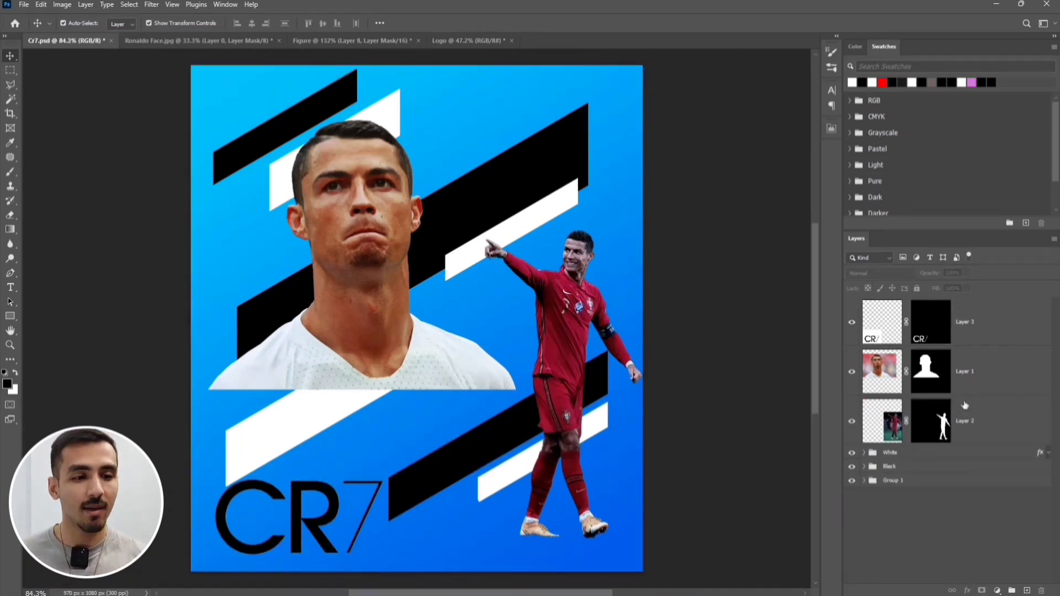
# Convert the portrait layer, Layer 1, to a smart object and rasterize it, merging its mask into the pixels.
pyautogui.click(992, 381)
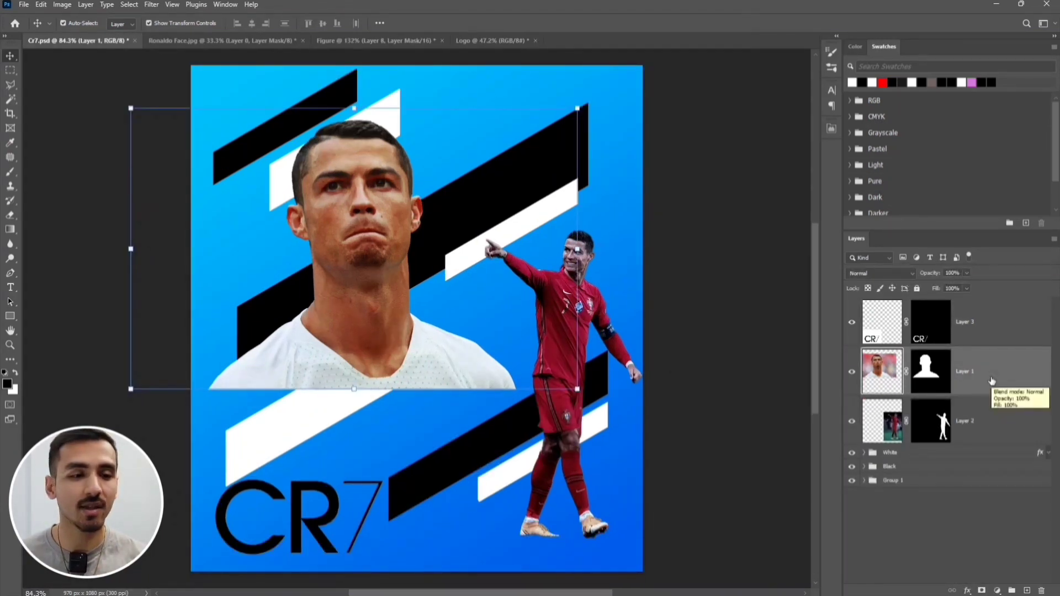
pyautogui.rightClick(992, 381)
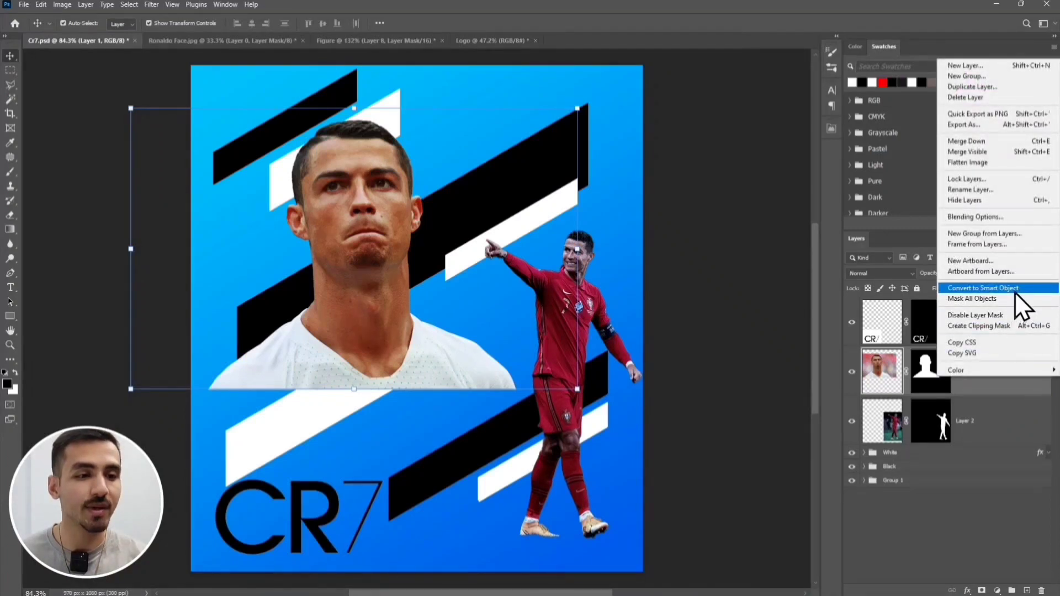
pyautogui.click(1014, 293)
pyautogui.rightClick(984, 368)
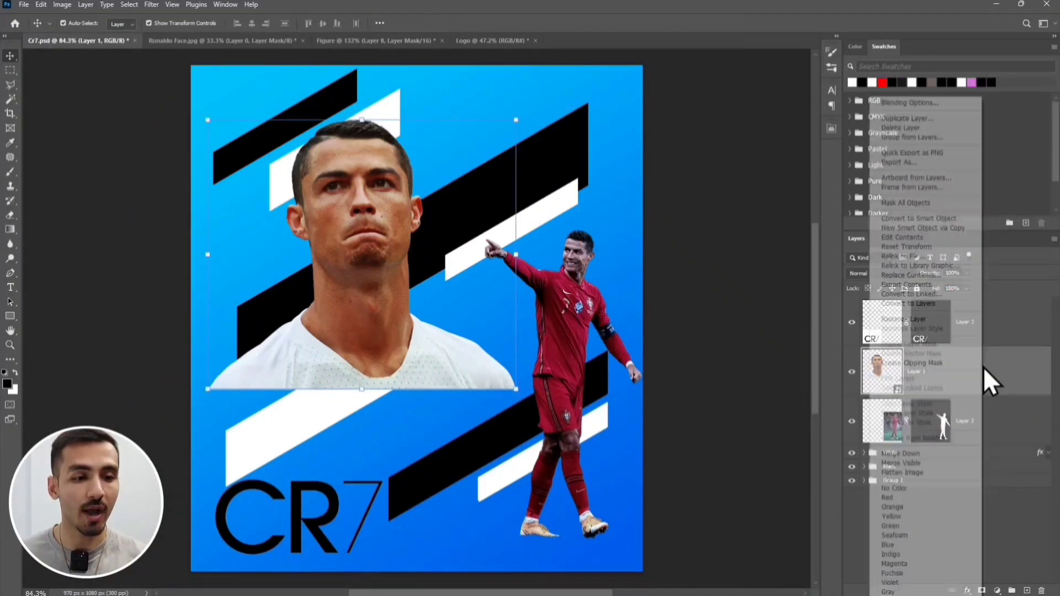
pyautogui.click(945, 323)
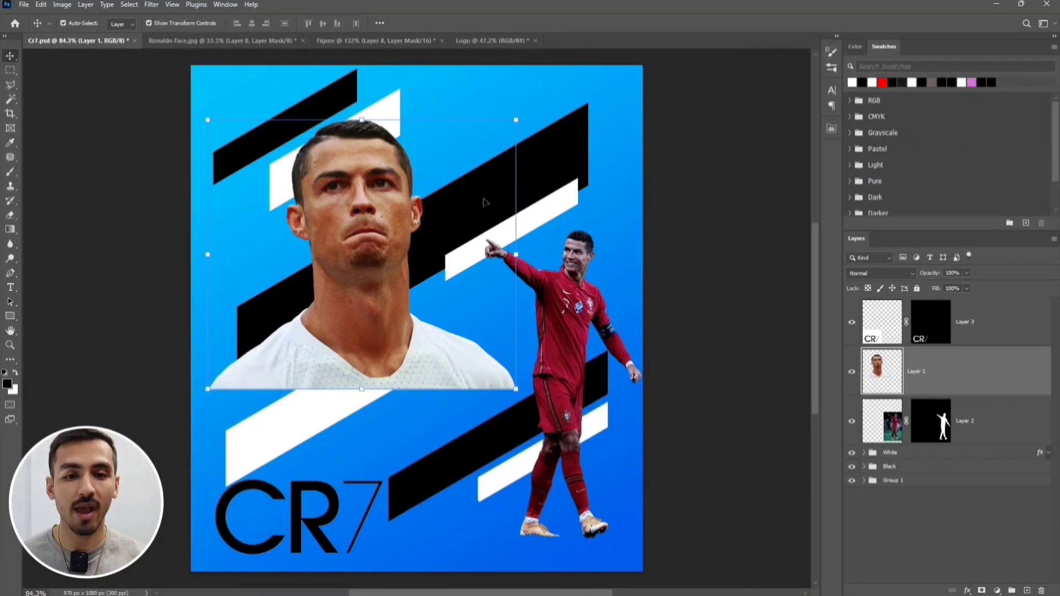
# Load the outline of the large black strip, Rectangle 3, as a selection and invert it.
pyautogui.click(548, 163)
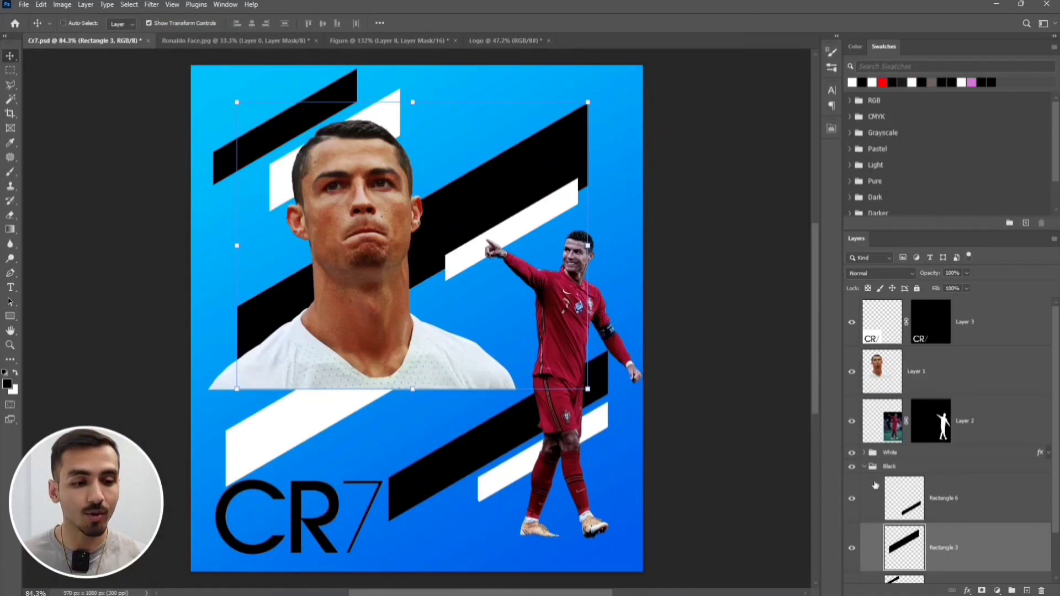
pyautogui.keyDown('ctrl'); pyautogui.click(909, 546); pyautogui.keyUp('ctrl')
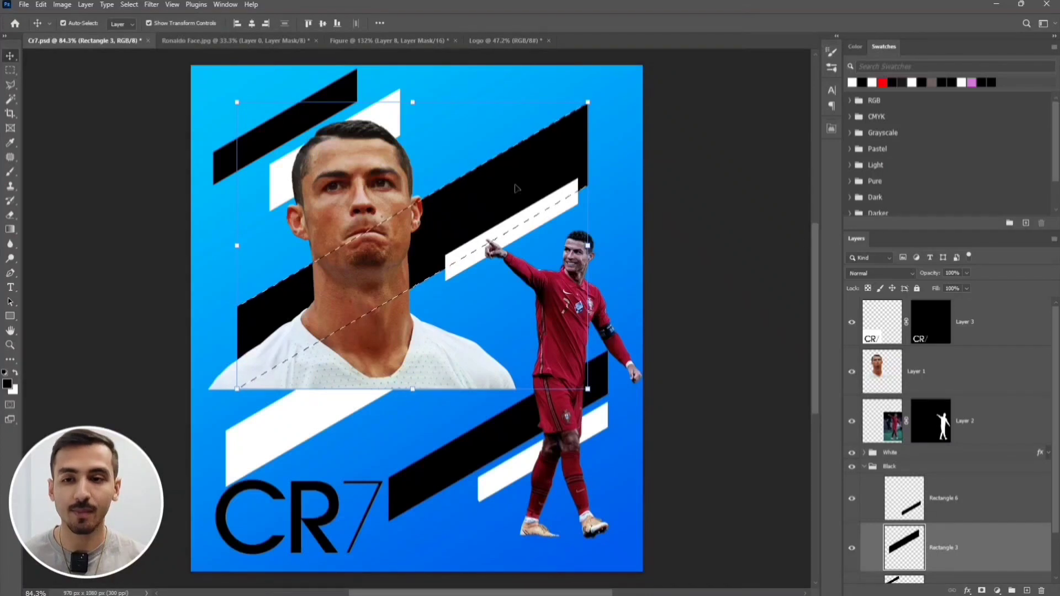
pyautogui.click(131, 5)
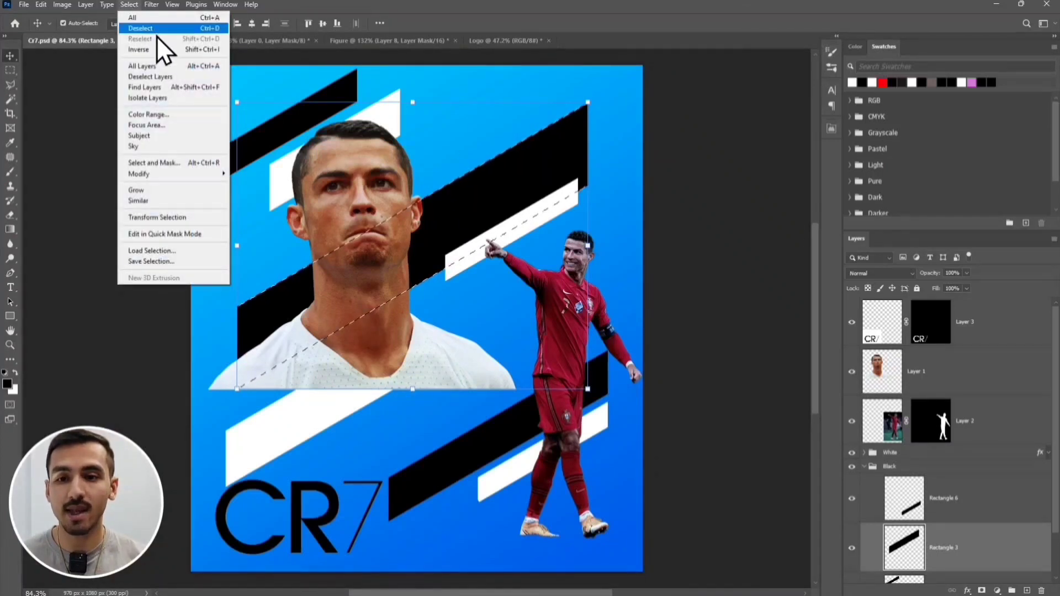
pyautogui.click(162, 50)
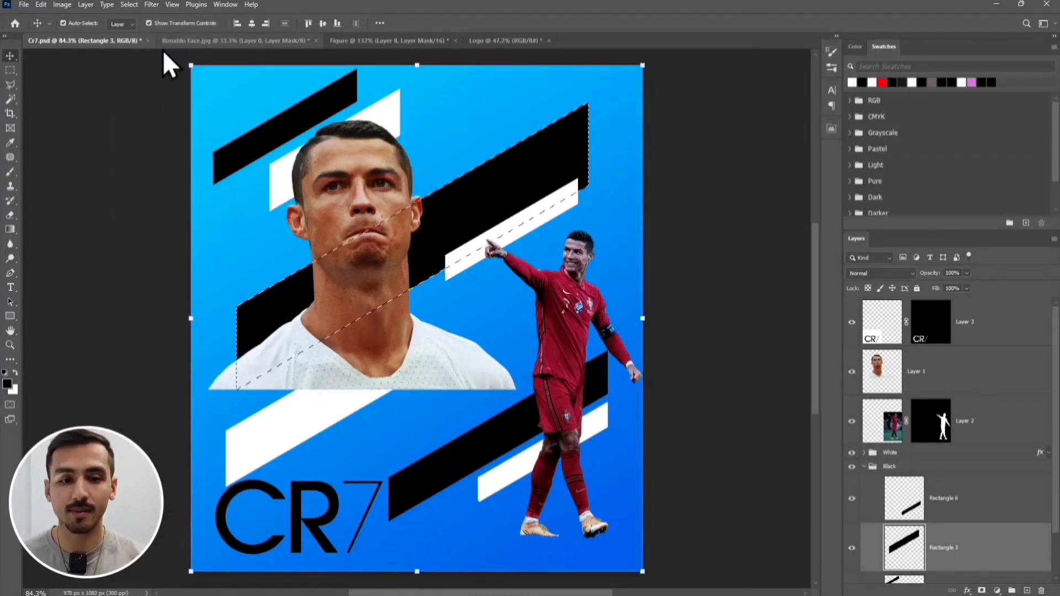
# Erase the shirt and neck areas of the Layer 1 portrait that extend below the large black strip, and deselect.
pyautogui.click(957, 377)
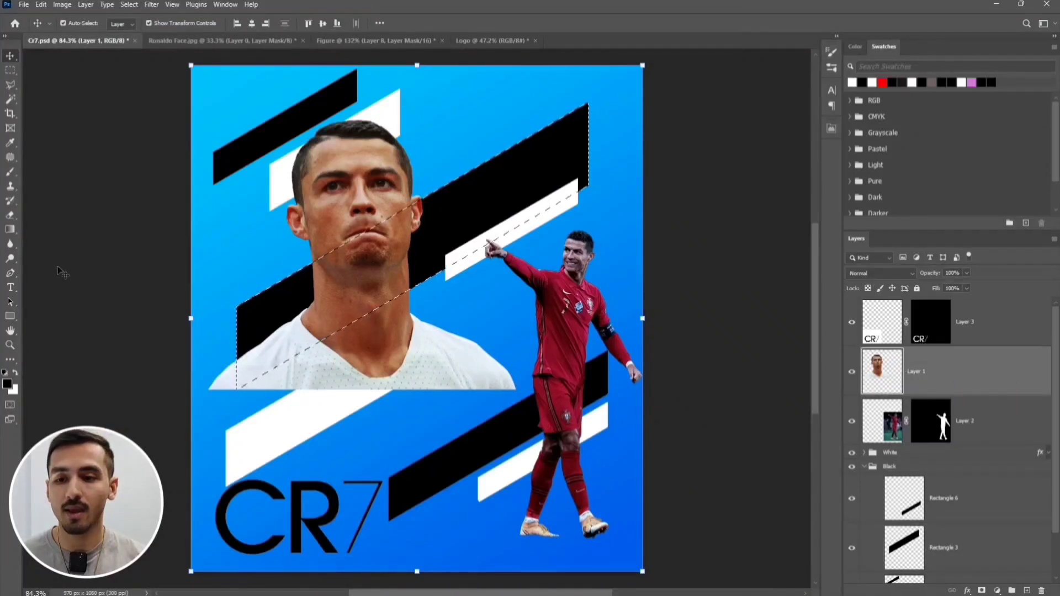
pyautogui.click(10, 215)
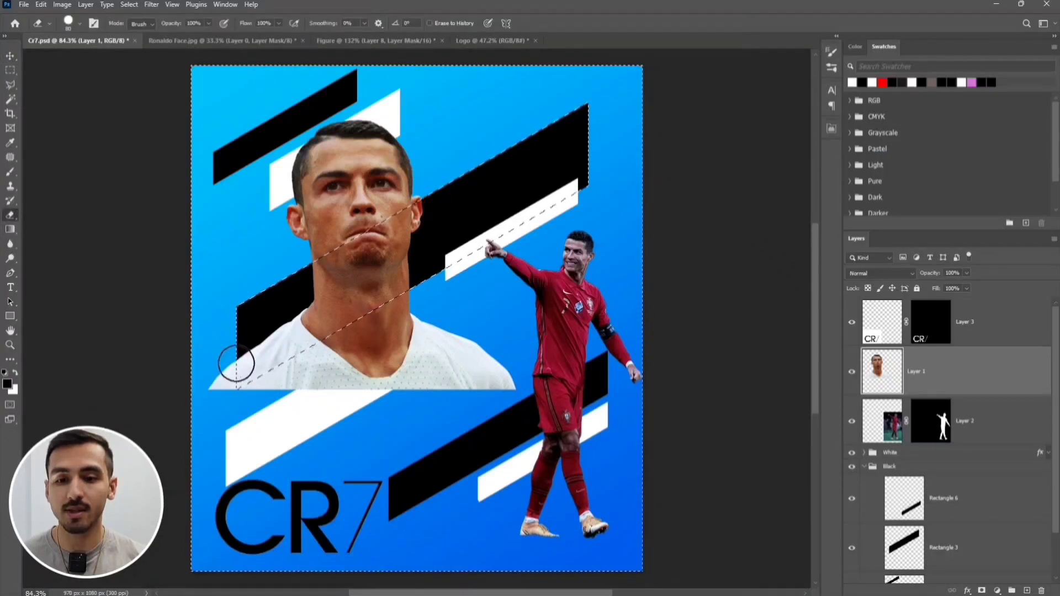
pyautogui.moveTo(236, 386); pyautogui.dragTo(267, 382)
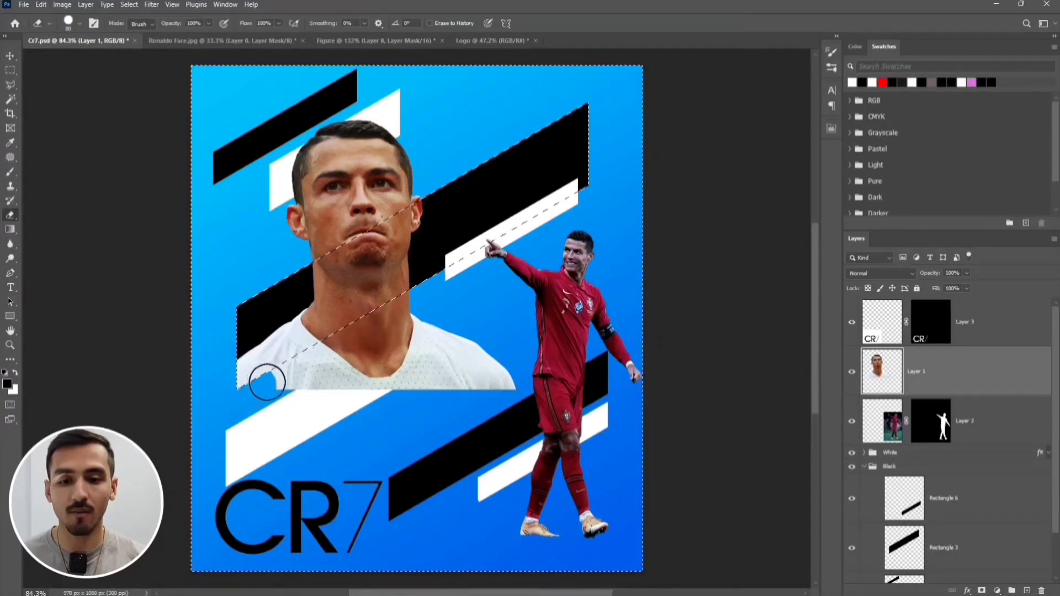
pyautogui.moveTo(403, 303)
pyautogui.mouseDown()
pyautogui.moveTo(506, 379)
pyautogui.moveTo(489, 388)
pyautogui.moveTo(393, 345)
pyautogui.moveTo(431, 389)
pyautogui.moveTo(416, 394)
pyautogui.moveTo(356, 361)
pyautogui.moveTo(298, 394)
pyautogui.moveTo(391, 386)
pyautogui.mouseUp()
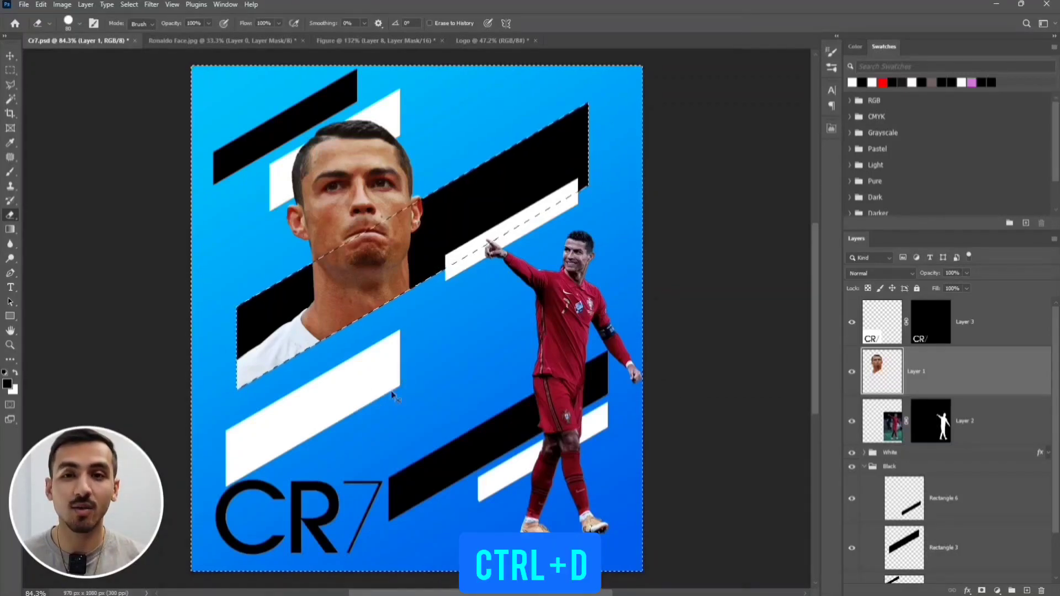
pyautogui.hotkey('ctrl', 'd')
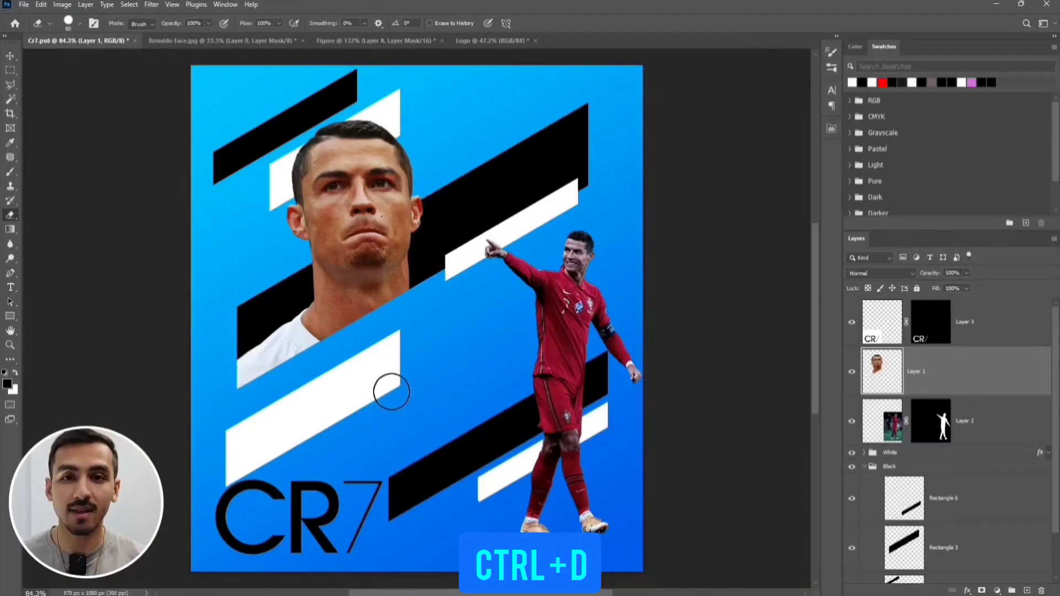
# Move the full-body figure slightly down and left over the lower strips.
pyautogui.press('v')
pyautogui.click(675, 332)
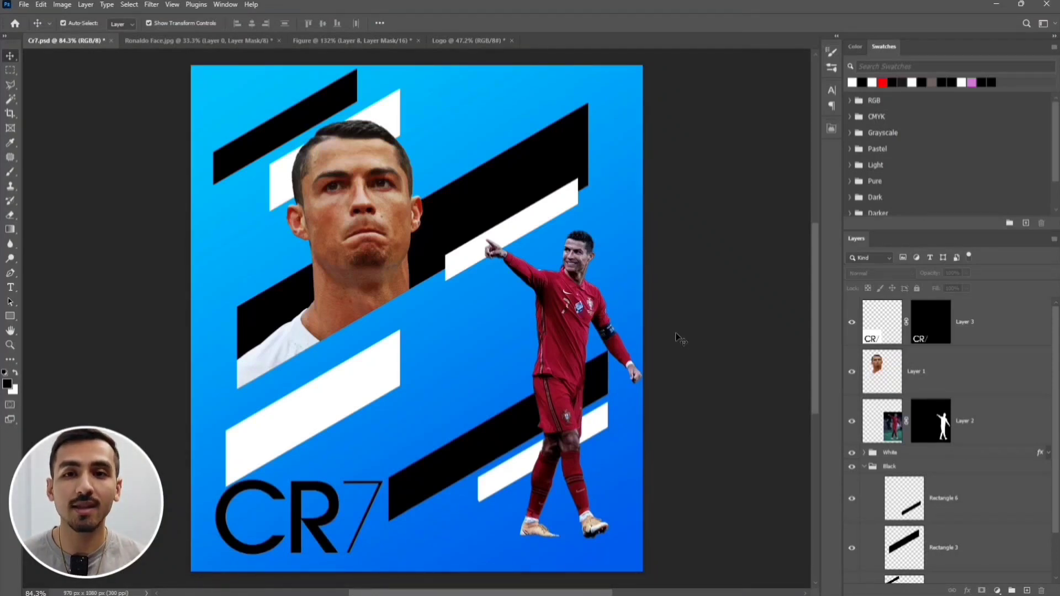
pyautogui.click(574, 308)
pyautogui.moveTo(575, 309); pyautogui.dragTo(554, 324)
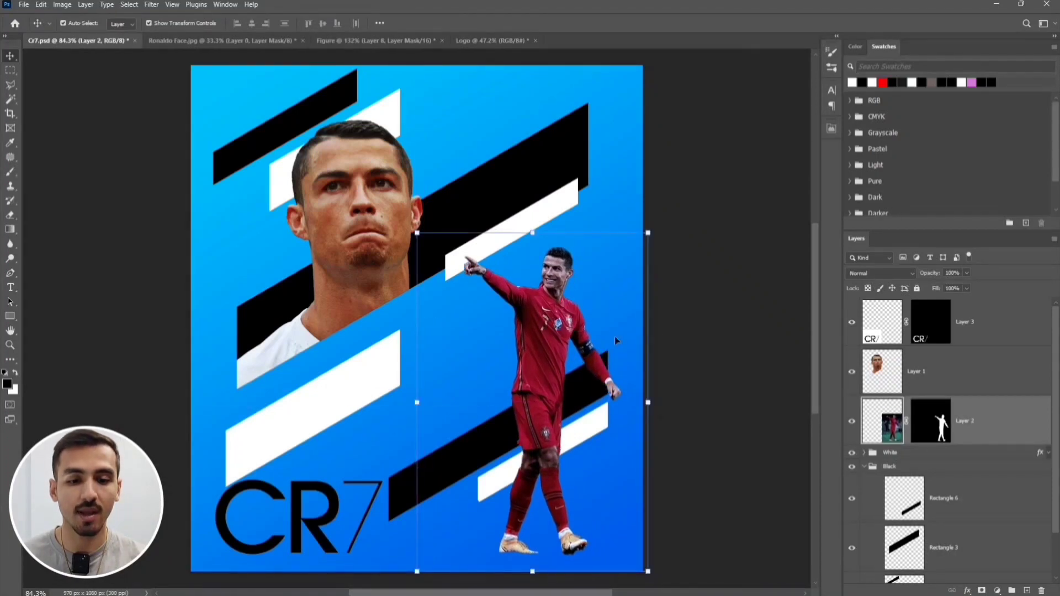
pyautogui.click(755, 343)
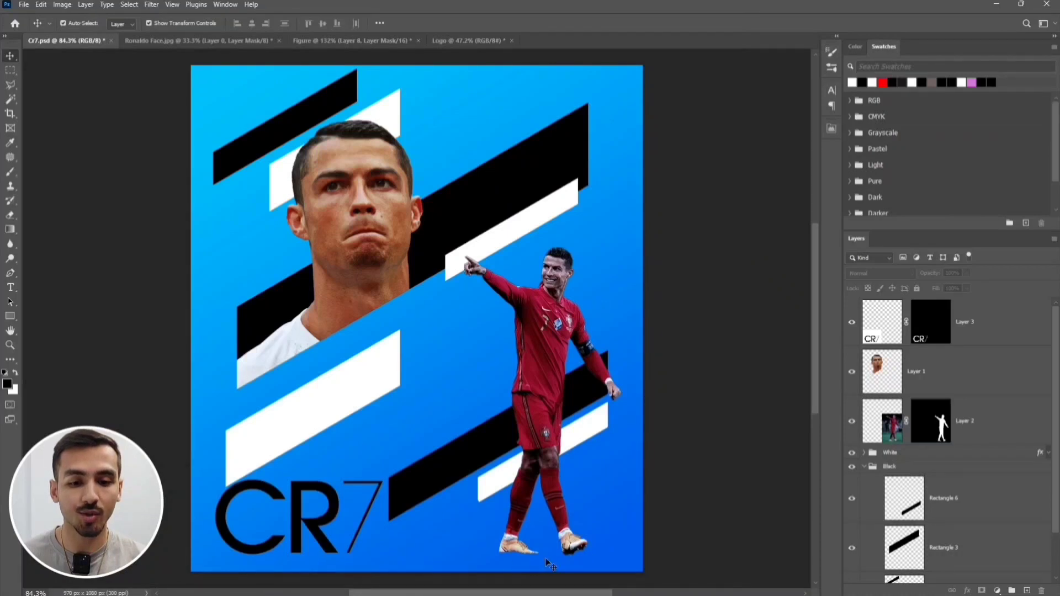
# Collapse the Black group and add a new empty layer directly beneath the full-body figure's Layer 2.
pyautogui.scroll(5, 565, 422)
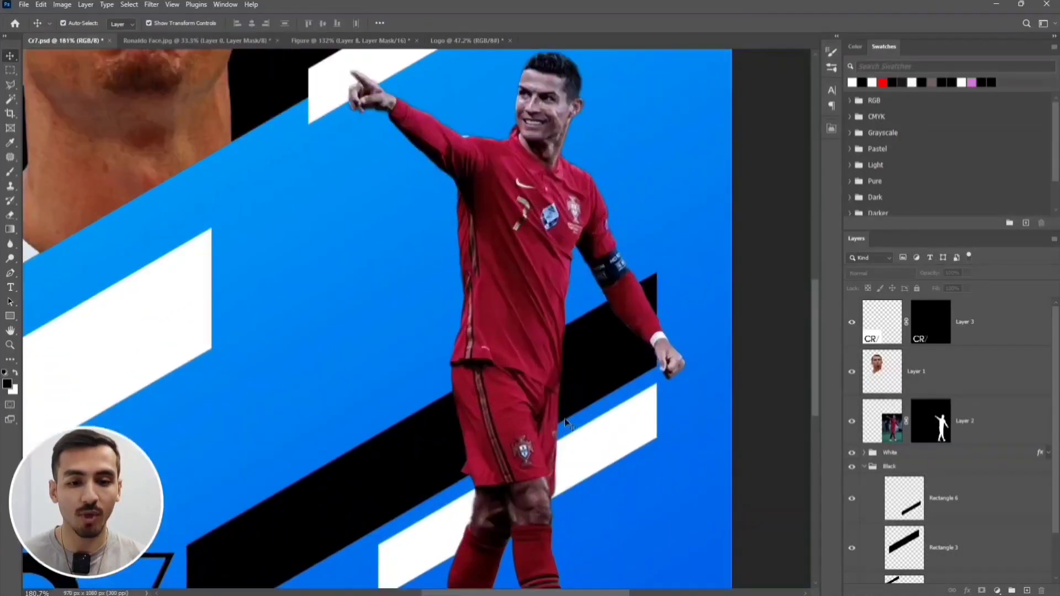
pyautogui.moveTo(552, 436); pyautogui.dragTo(555, 230)
pyautogui.scroll(3, 569, 329)
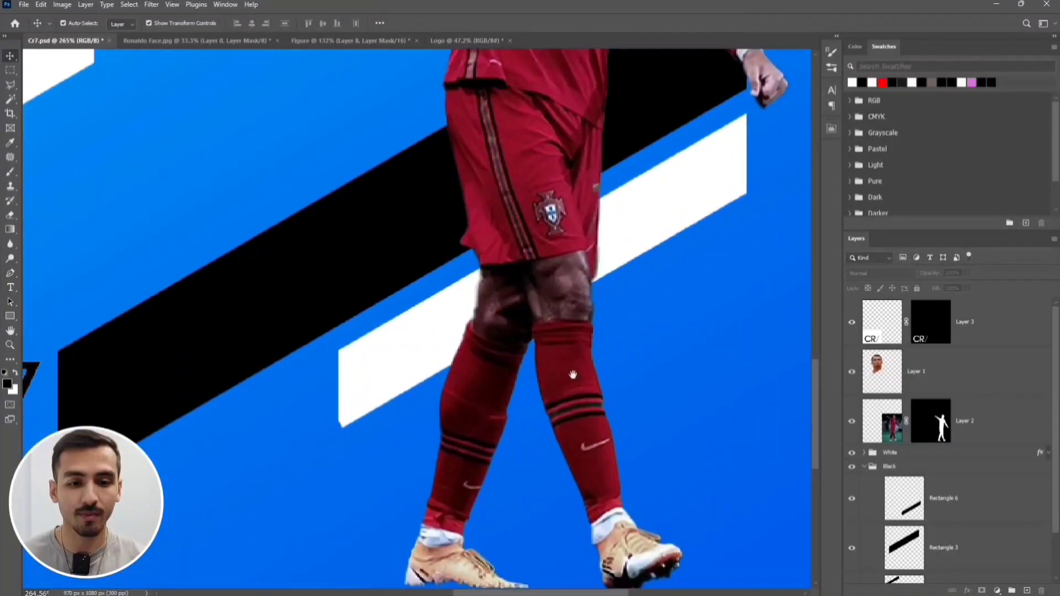
pyautogui.moveTo(573, 375); pyautogui.dragTo(555, 259)
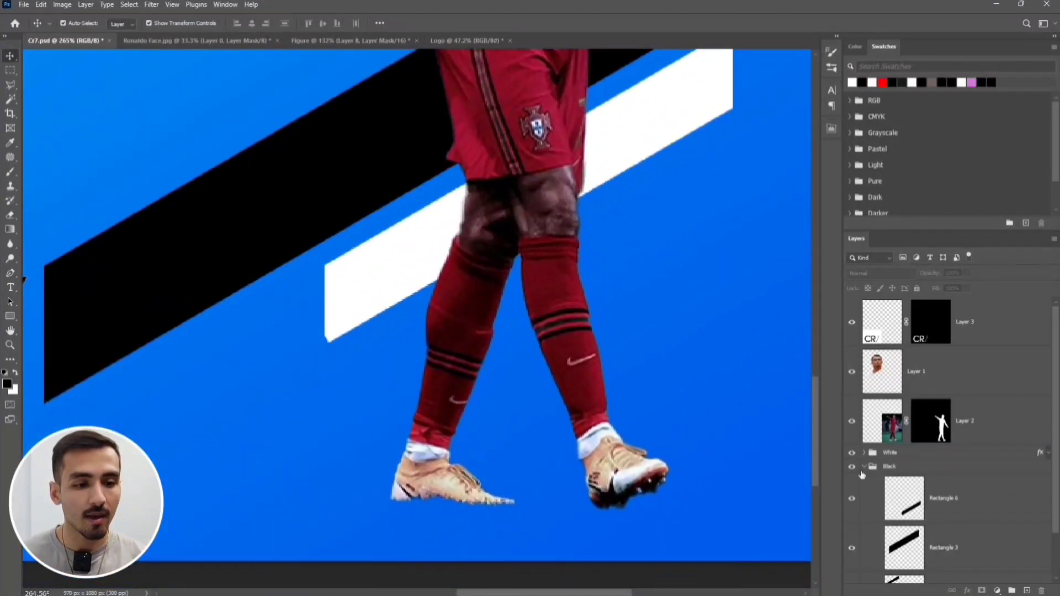
pyautogui.click(865, 468)
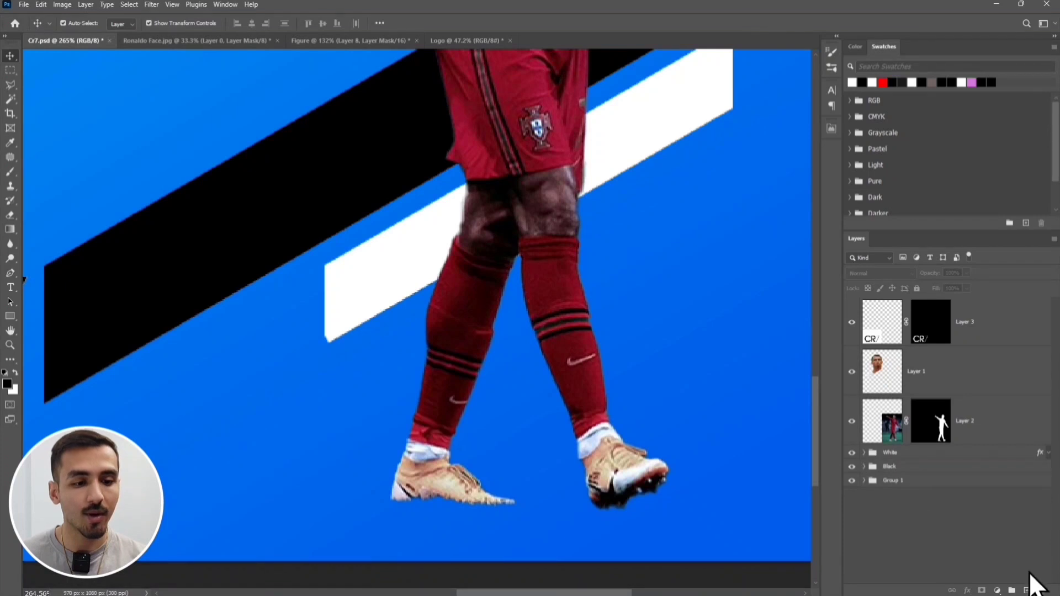
pyautogui.click(1028, 591)
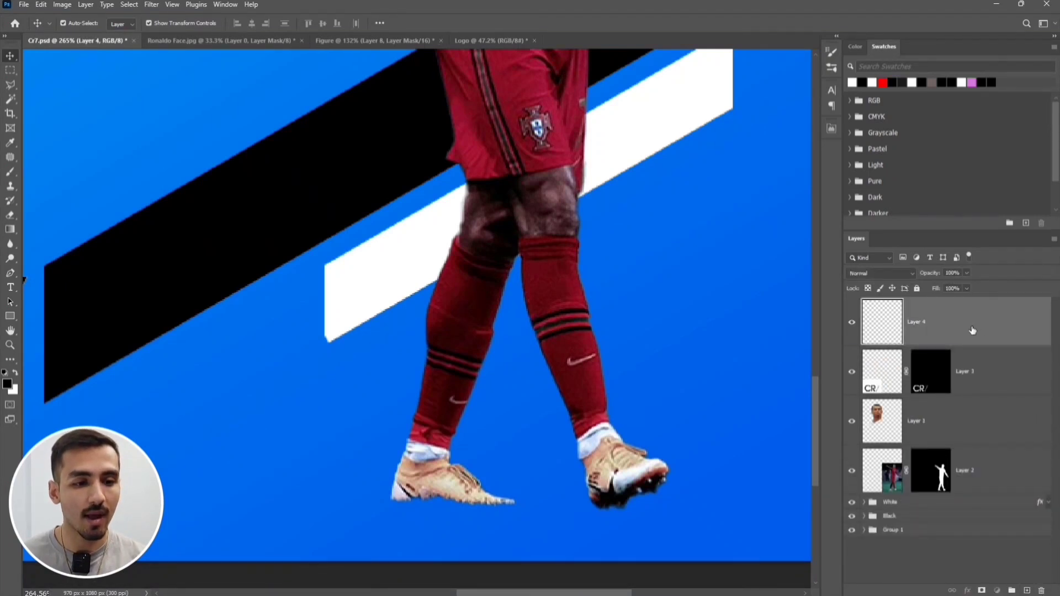
pyautogui.moveTo(971, 330); pyautogui.dragTo(980, 472)
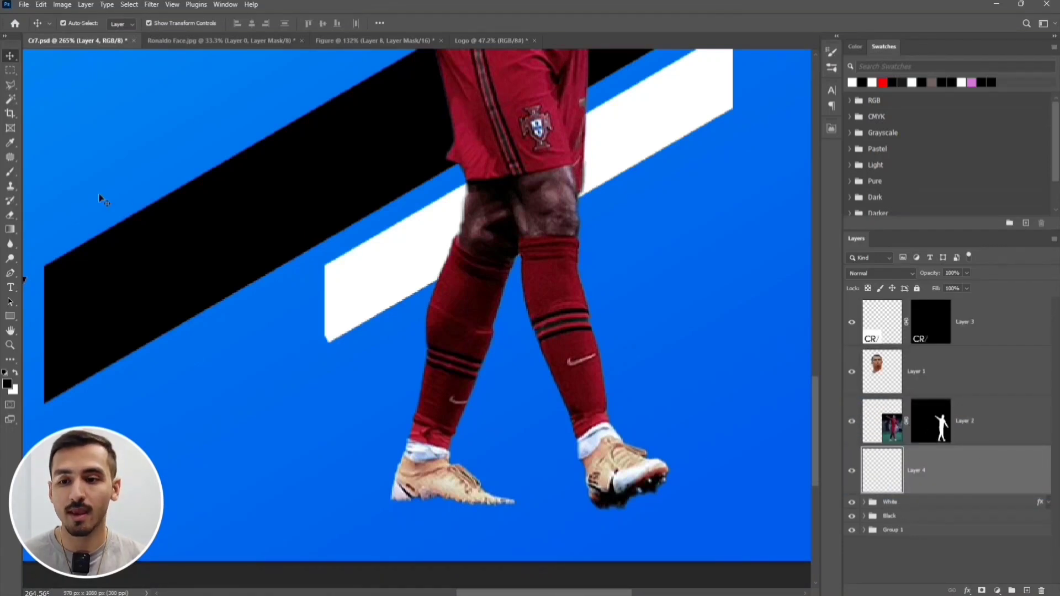
# Configure a flattened soft brush with 15% roundness, 300 px size and 0% hardness.
pyautogui.click(12, 172)
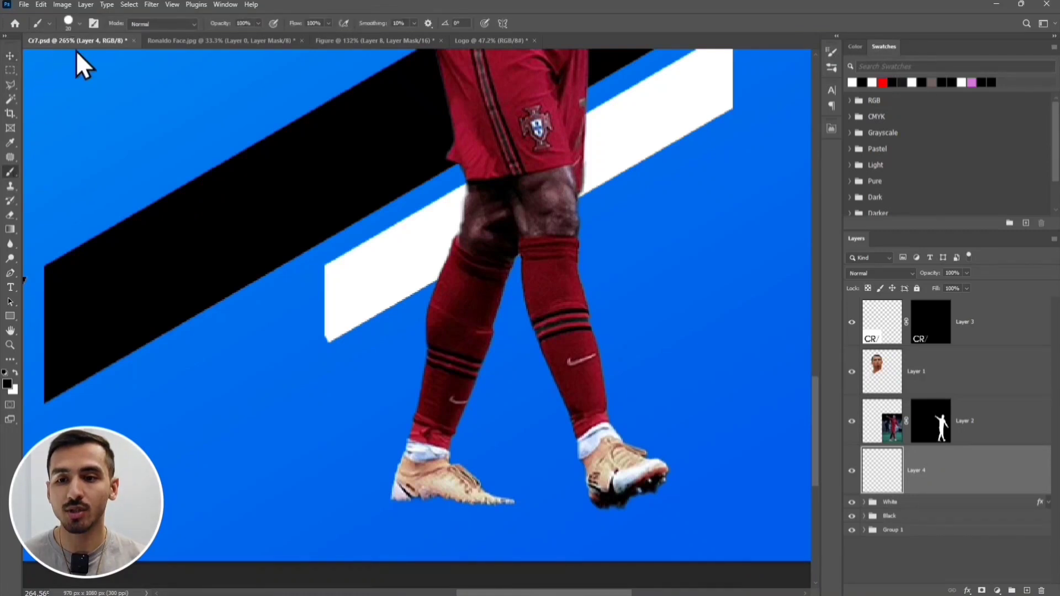
pyautogui.click(93, 25)
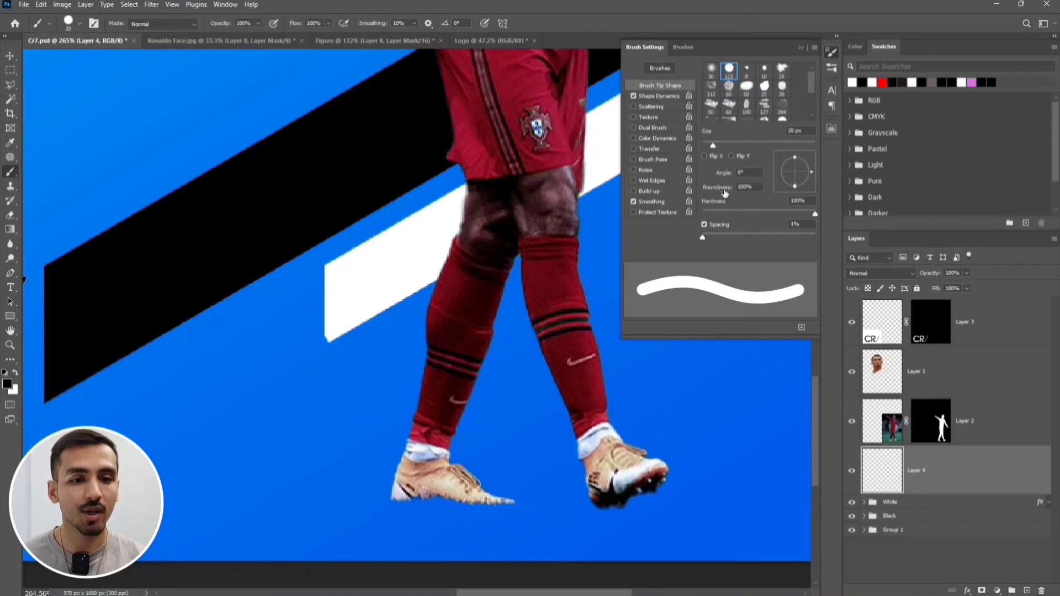
pyautogui.moveTo(725, 193); pyautogui.dragTo(678, 198)
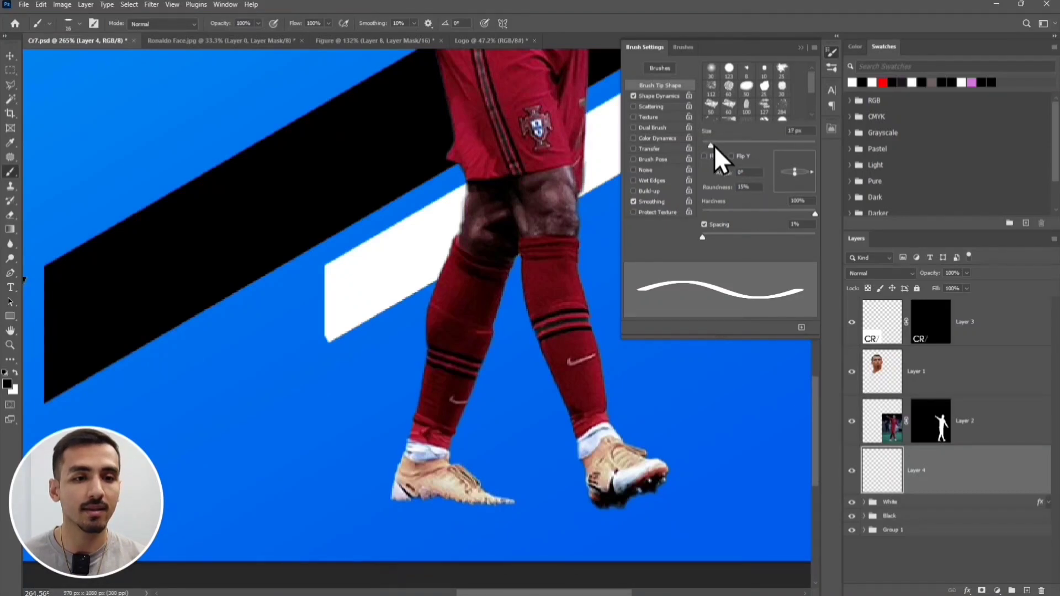
pyautogui.moveTo(713, 144); pyautogui.dragTo(769, 153)
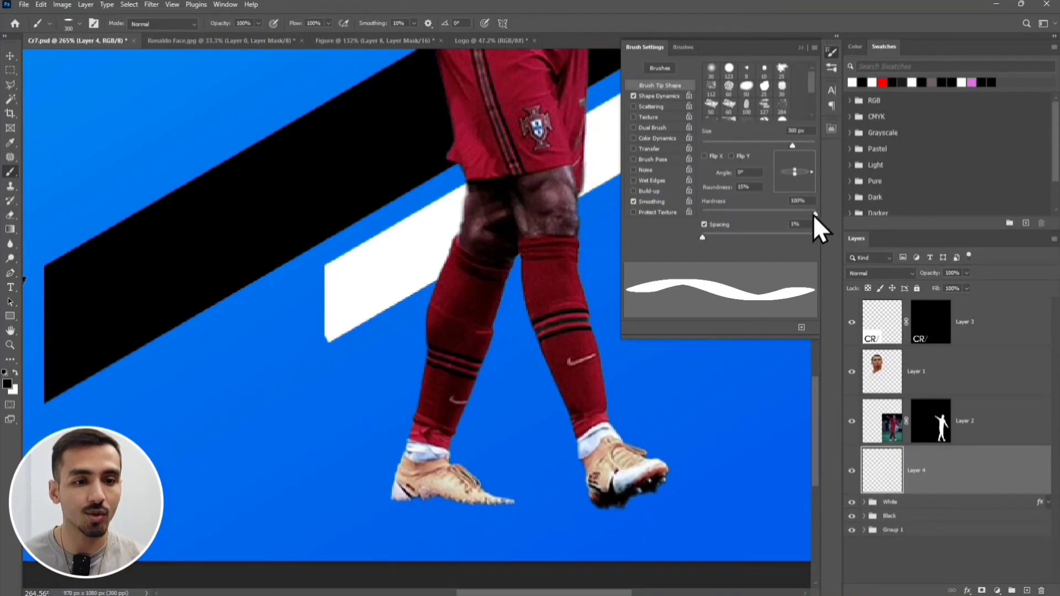
pyautogui.moveTo(813, 214); pyautogui.dragTo(701, 212)
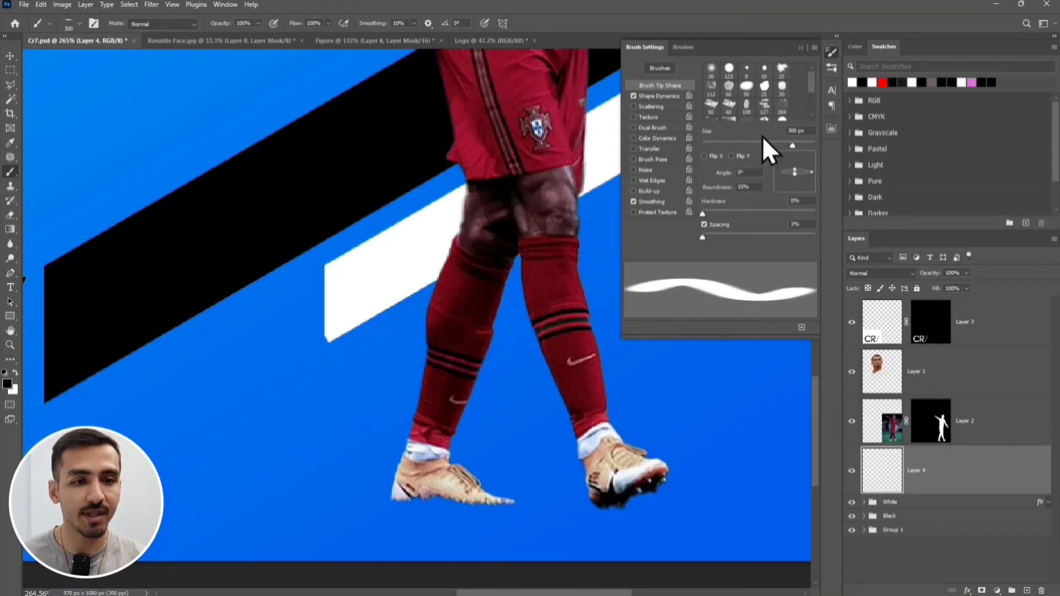
pyautogui.click(800, 49)
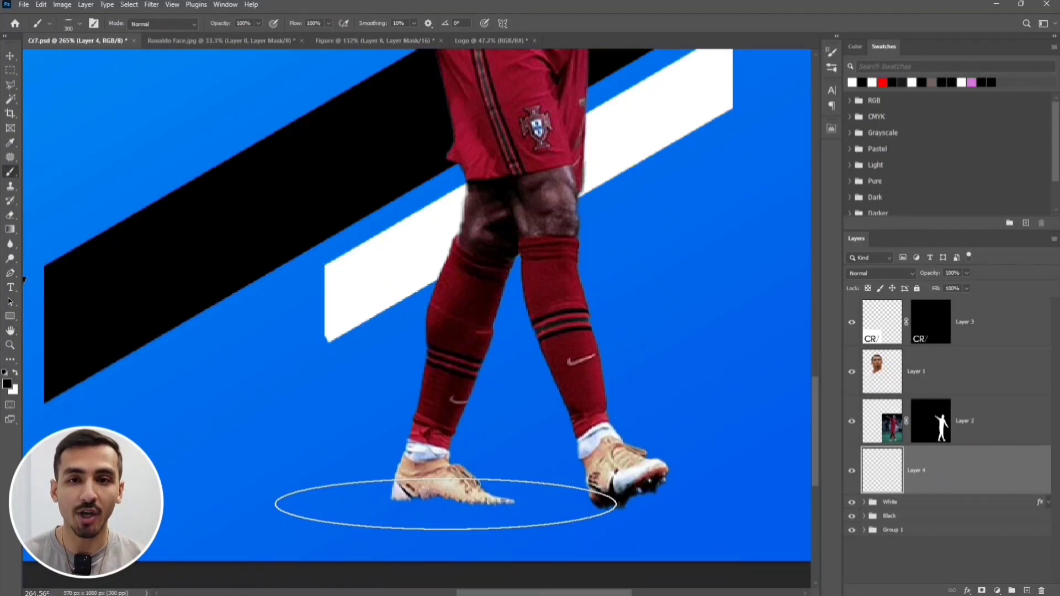
# Reduce the brush to 200 px and stamp a soft black shadow under the figure's left-hand shoe on Layer 4.
pyautogui.press('[')
pyautogui.press('[')
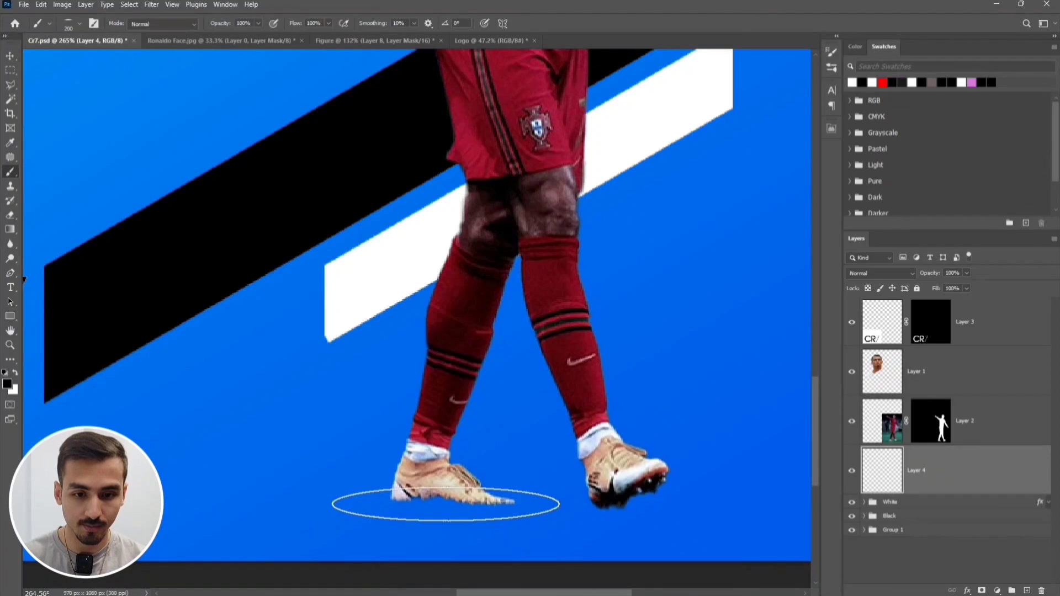
pyautogui.click(445, 504)
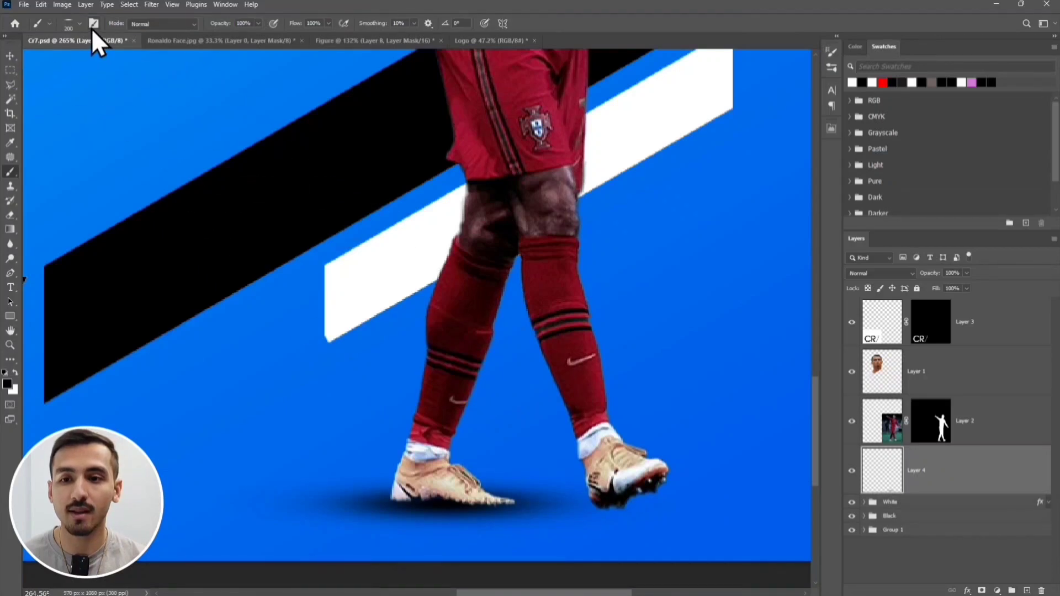
# Set the brush angle to 21° and stamp a tilted black shadow under the figure's right-hand shoe.
pyautogui.press('F5')
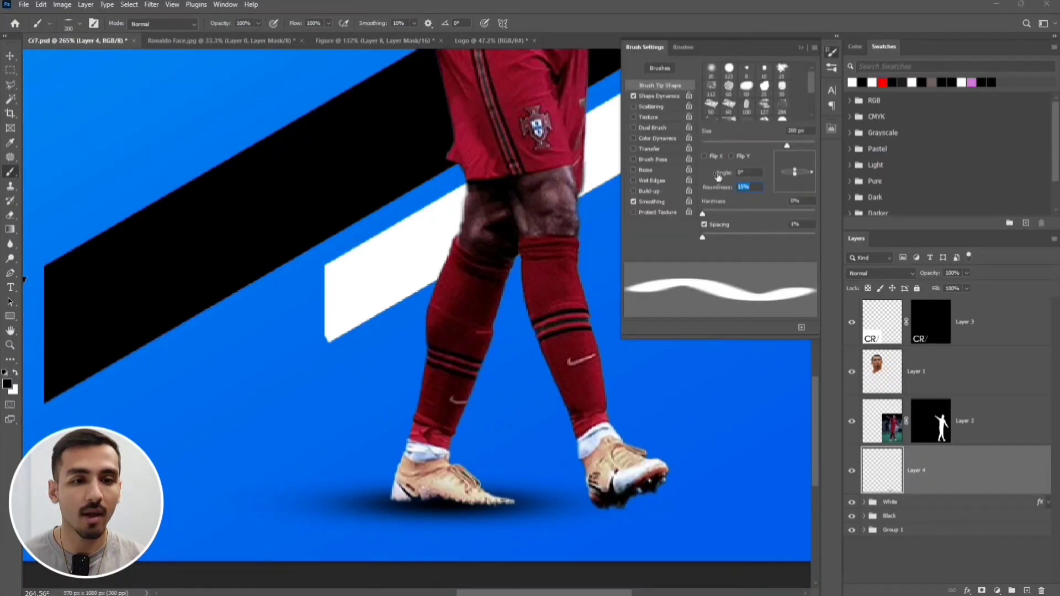
pyautogui.click(757, 174)
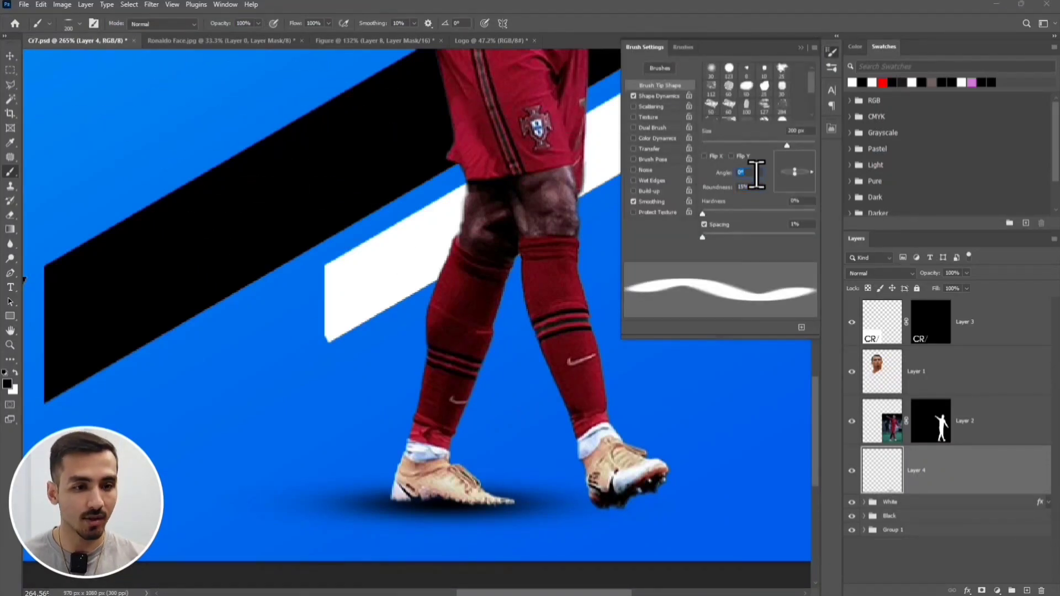
pyautogui.moveTo(723, 173); pyautogui.dragTo(740, 176)
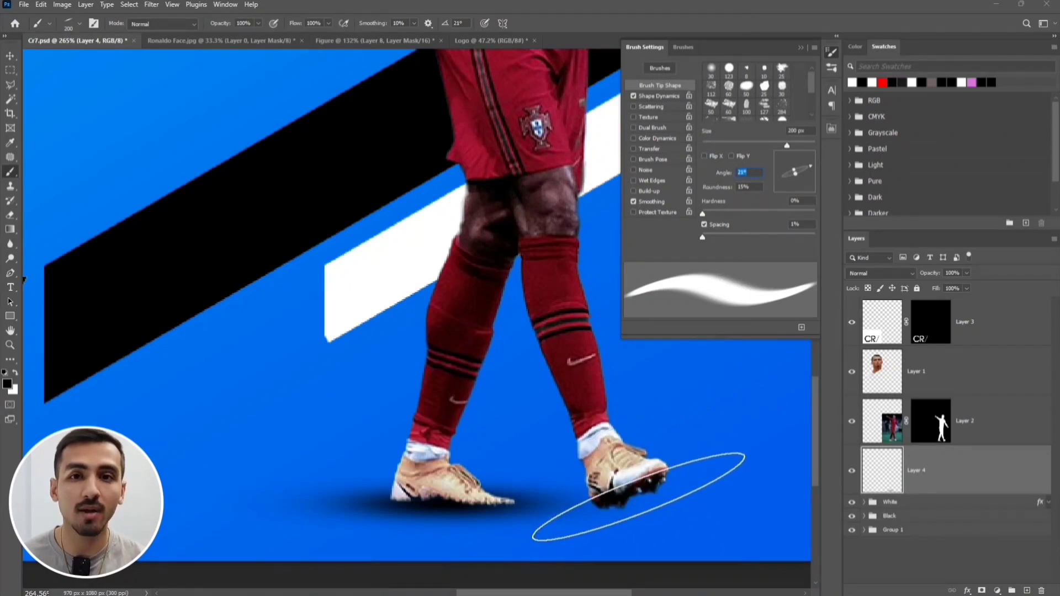
pyautogui.click(638, 497)
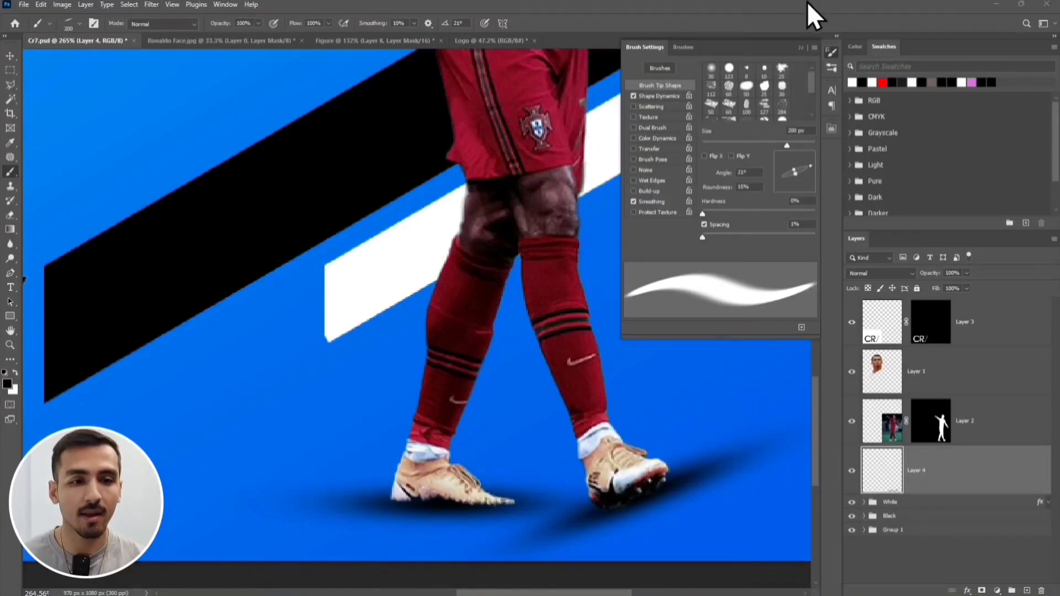
pyautogui.click(799, 47)
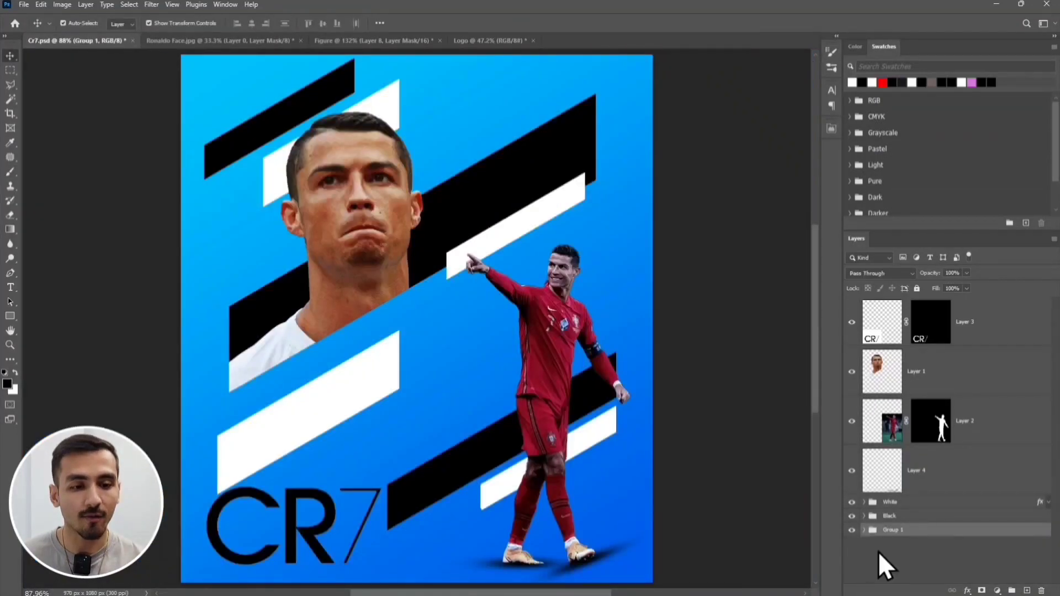
# Move the CR7 logo to the upper edge of the poster and convert its layer to a smart object.
pyautogui.click(878, 552)
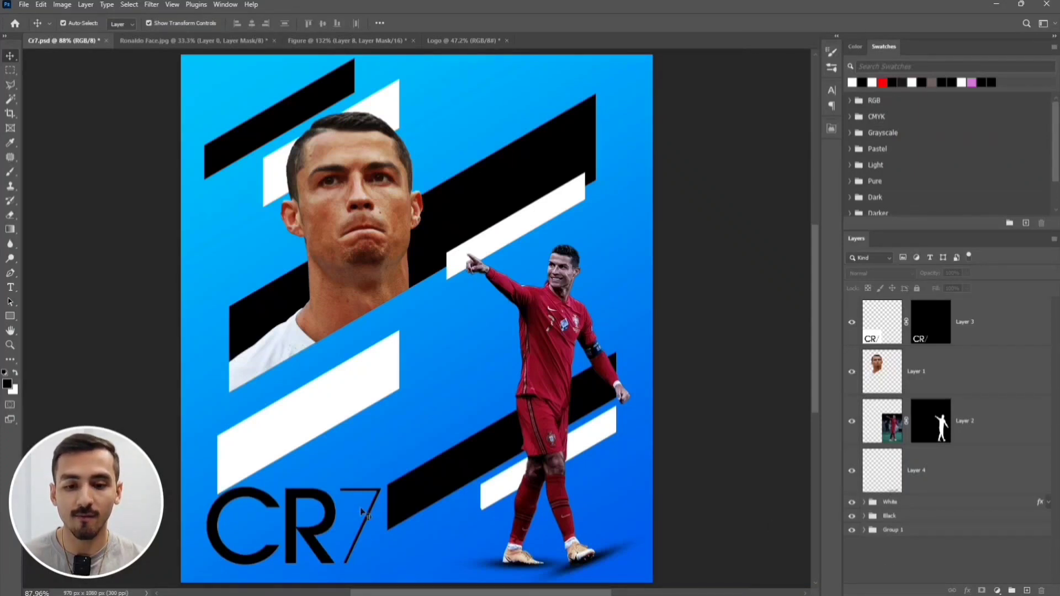
pyautogui.moveTo(333, 519); pyautogui.dragTo(514, 86)
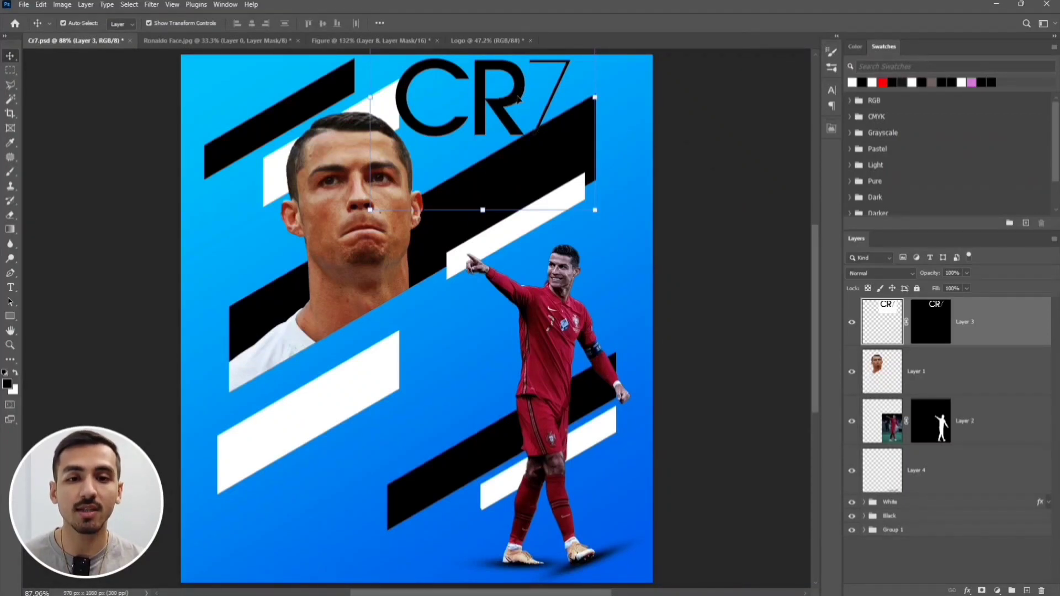
pyautogui.rightClick(978, 313)
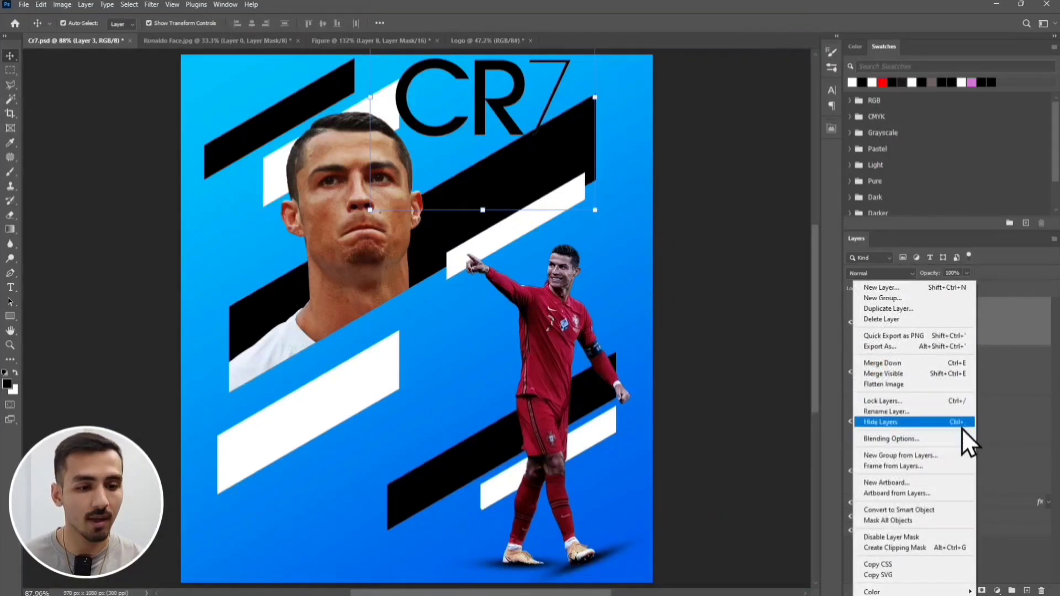
pyautogui.click(935, 509)
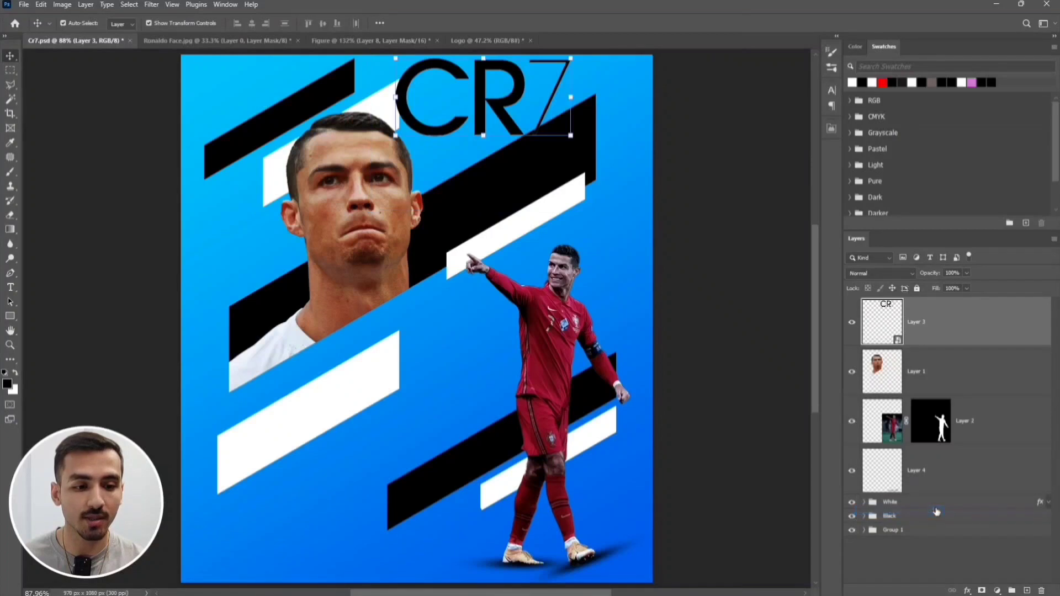
# Apply a white (ffffff) Color Overlay effect to the CR7 logo layer, with Normal blend mode at 100% opacity.
pyautogui.click(967, 590)
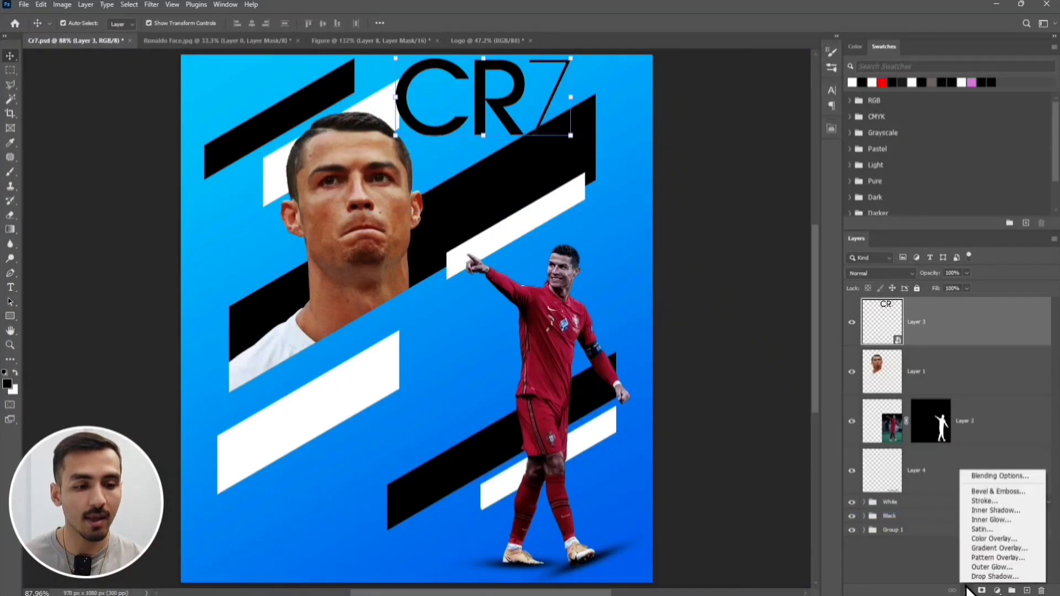
pyautogui.click(1022, 539)
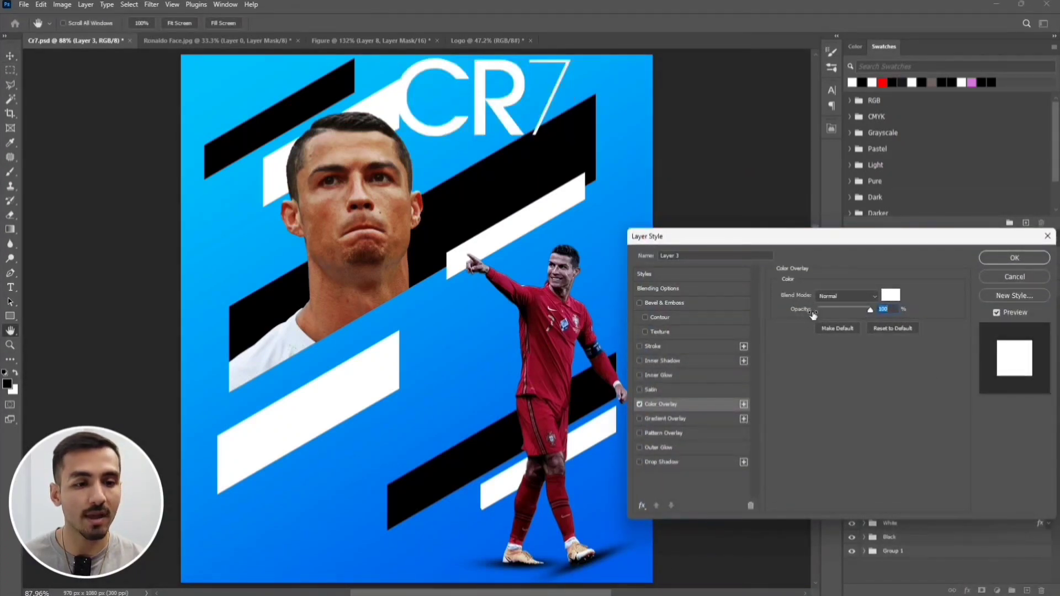
pyautogui.click(899, 301)
pyautogui.moveTo(684, 301); pyautogui.dragTo(605, 269)
pyautogui.click(905, 272)
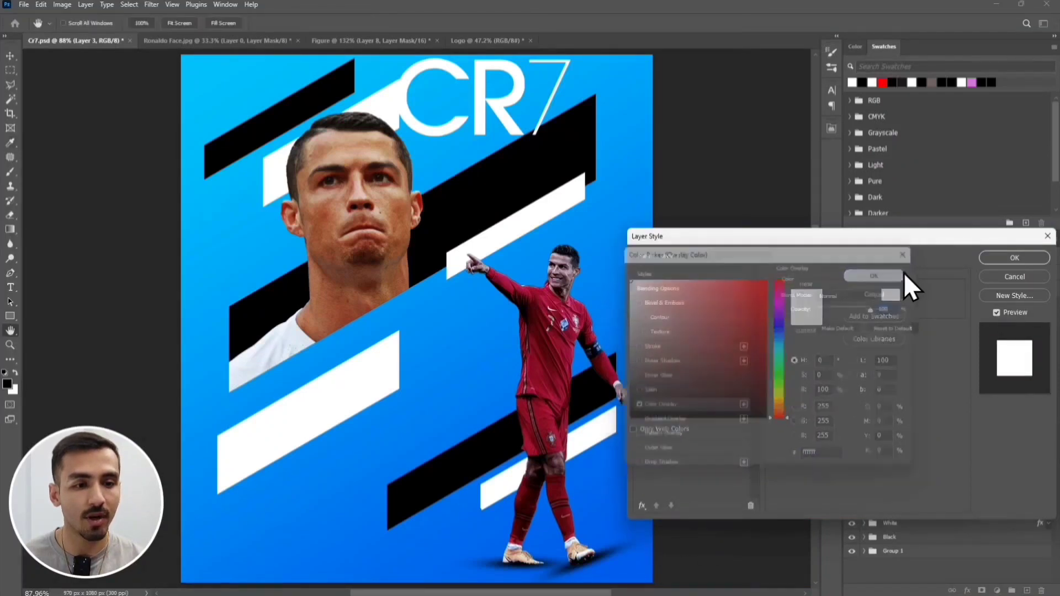
pyautogui.click(1004, 257)
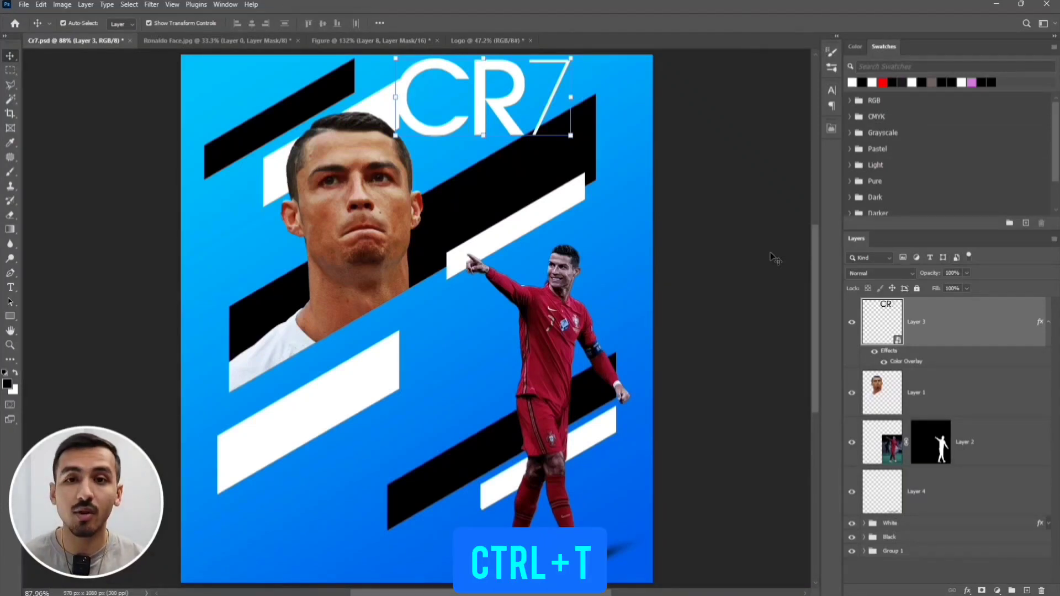
# Rotate the CR7 logo to -30°, scale it to about 50%, and place it on the large black strip beside the portrait.
pyautogui.hotkey('ctrl', 't')
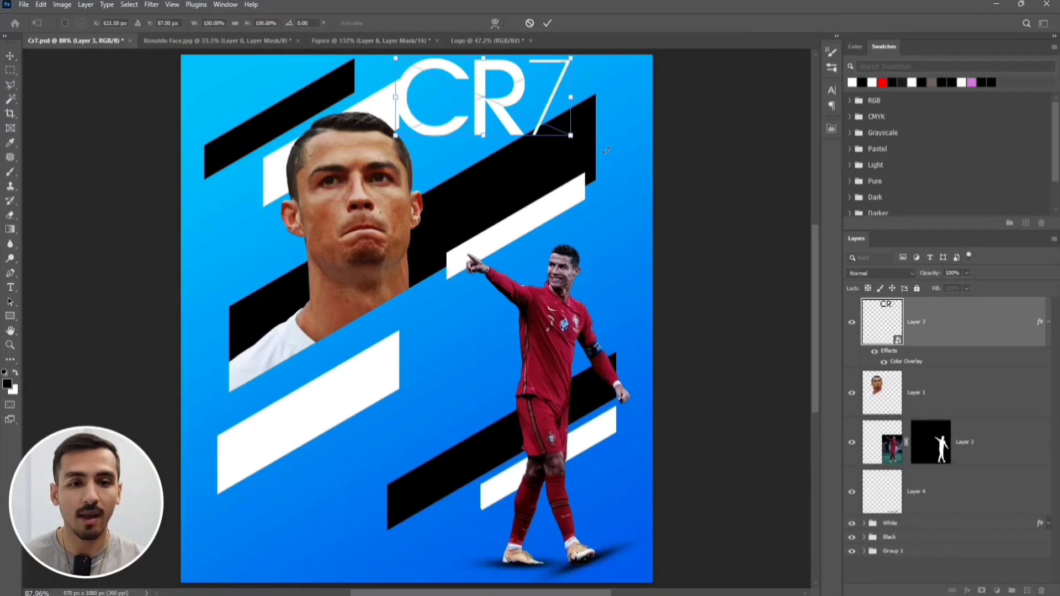
pyautogui.moveTo(610, 134); pyautogui.dragTo(612, 78)
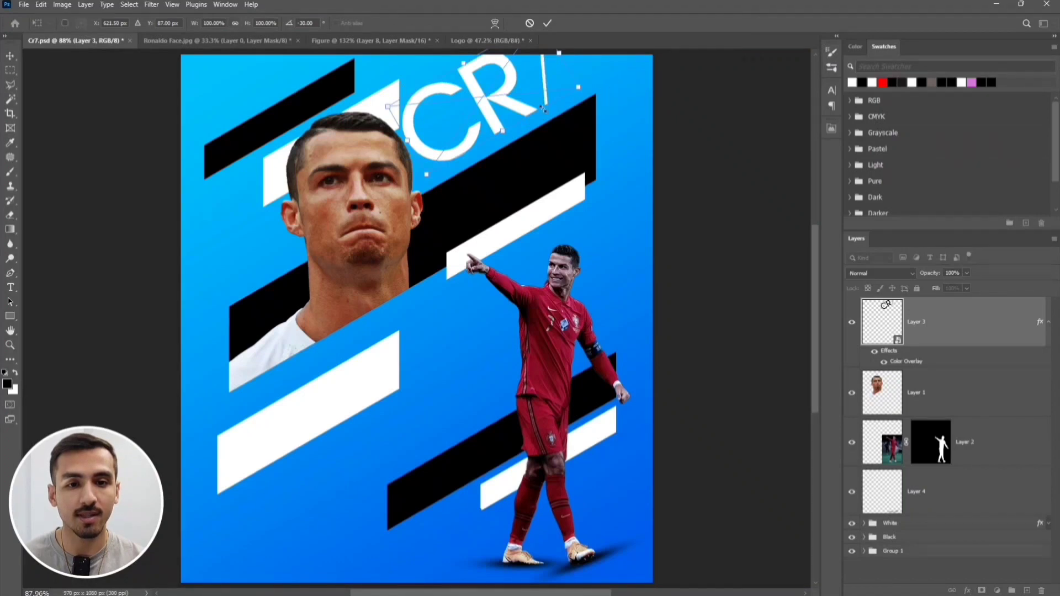
pyautogui.moveTo(516, 95); pyautogui.dragTo(550, 168)
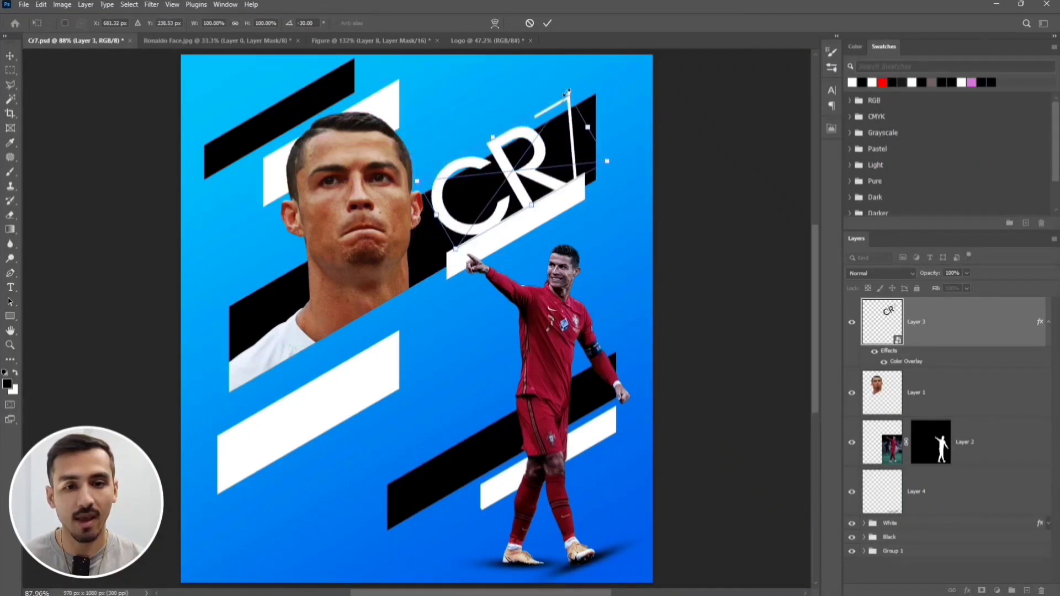
pyautogui.moveTo(567, 93); pyautogui.dragTo(542, 159)
pyautogui.moveTo(537, 160); pyautogui.dragTo(545, 161)
pyautogui.click(547, 23)
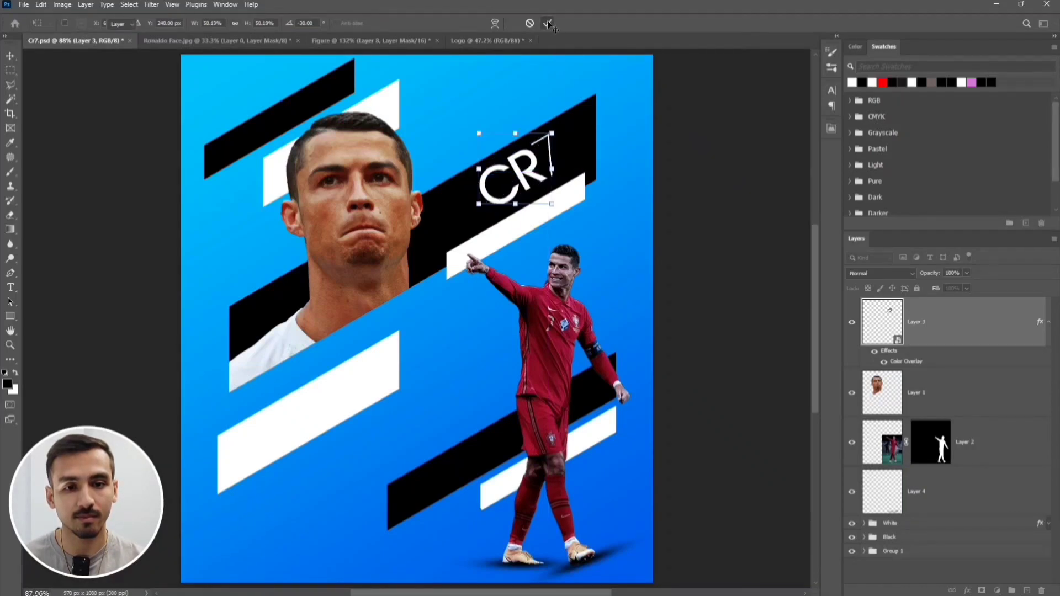
pyautogui.click(770, 198)
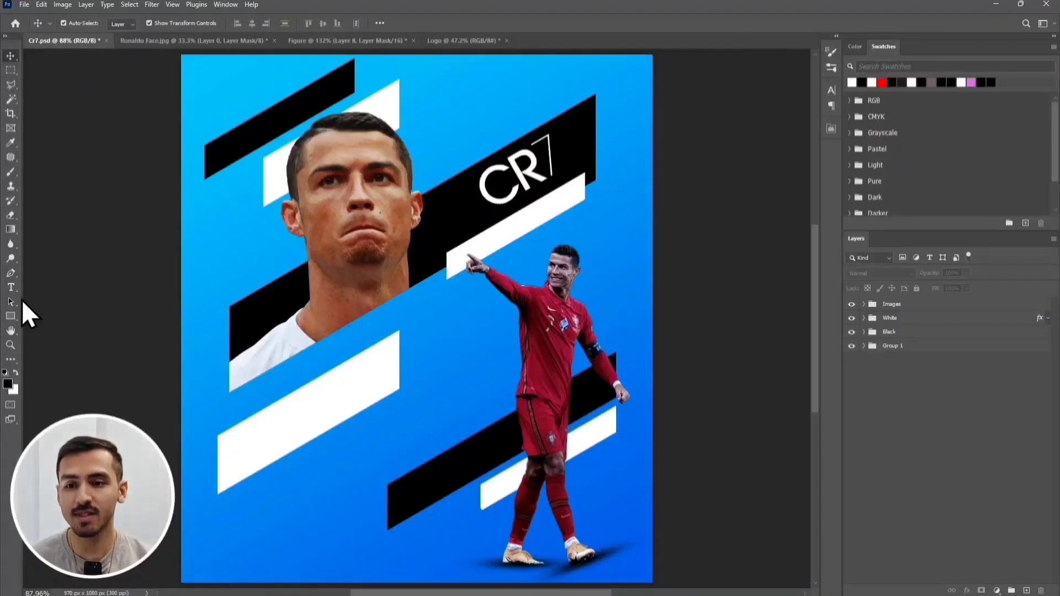
# Add a black text layer reading "Cristano Ronaldo" in the lower part of the poster.
pyautogui.click(11, 287)
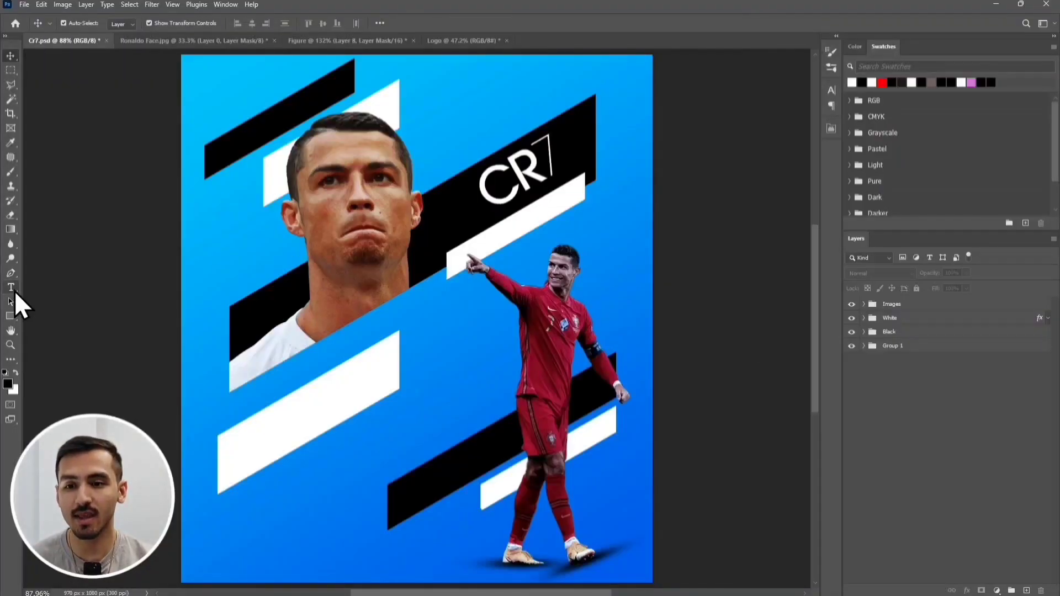
pyautogui.click(262, 503)
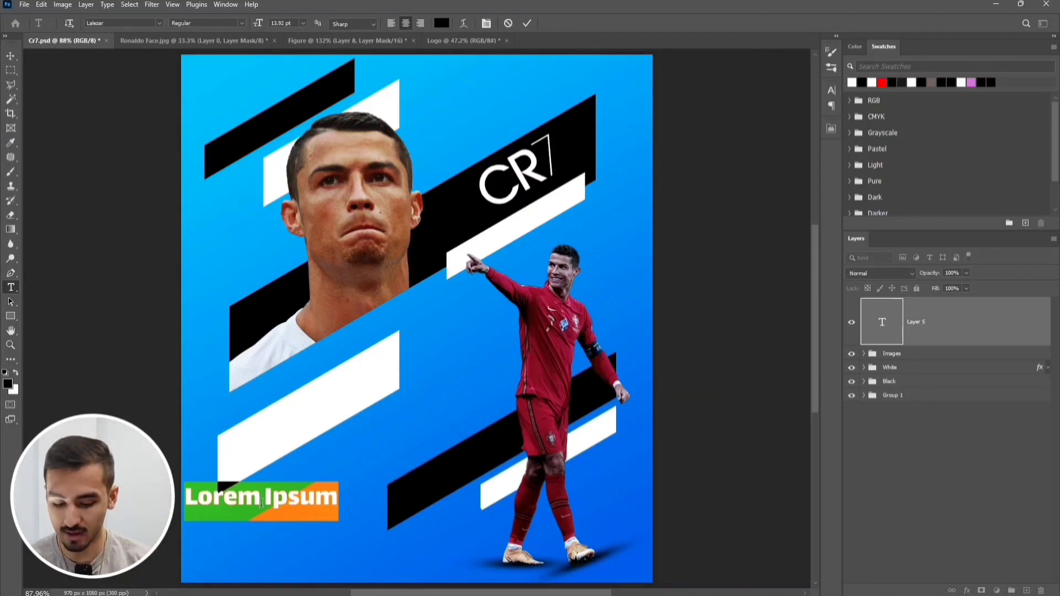
pyautogui.write('C')
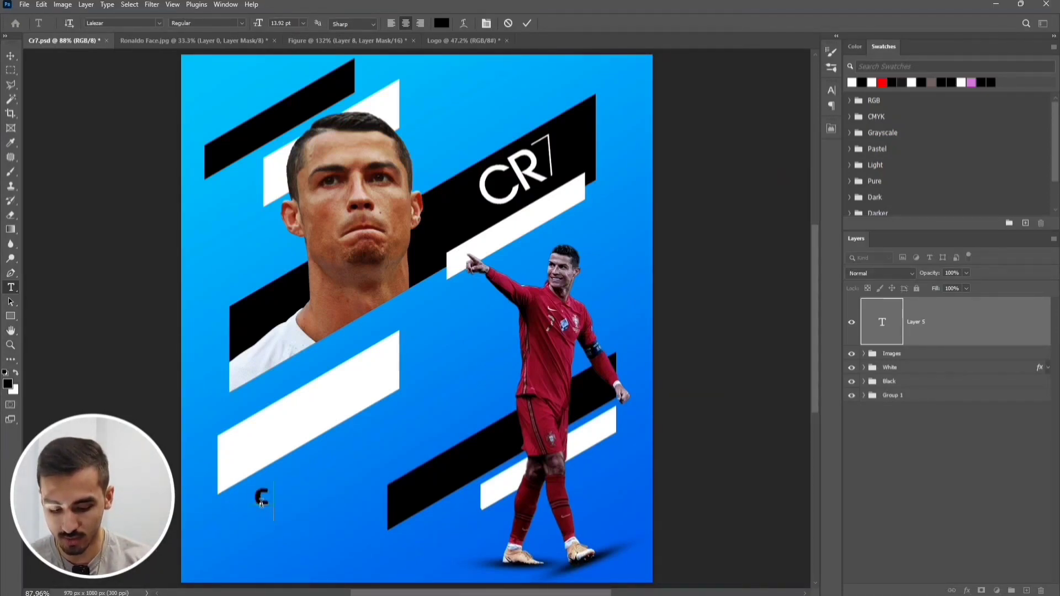
pyautogui.write('ristano')
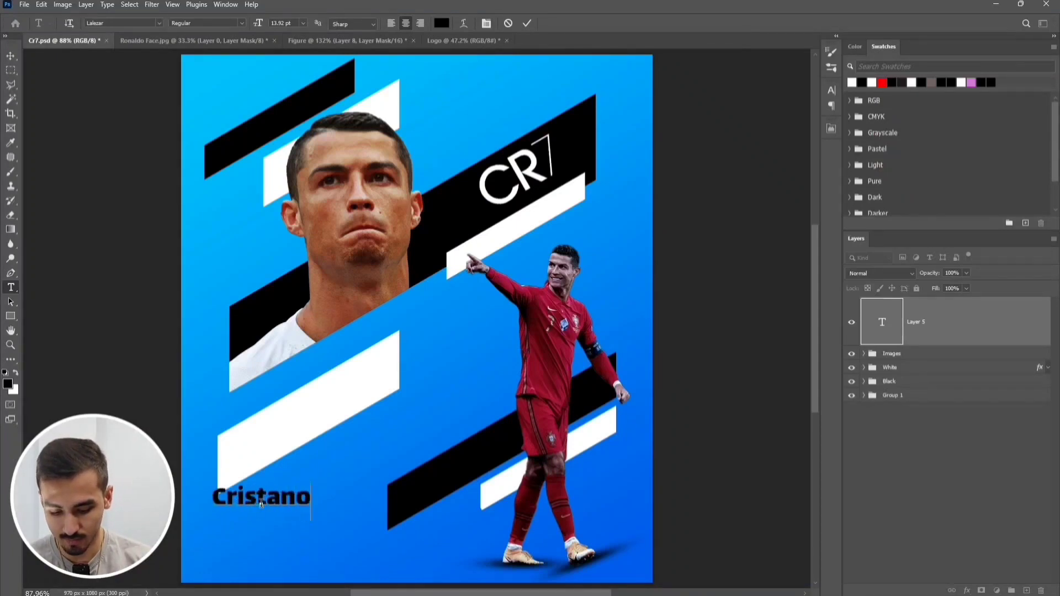
pyautogui.write(' Ronaldo')
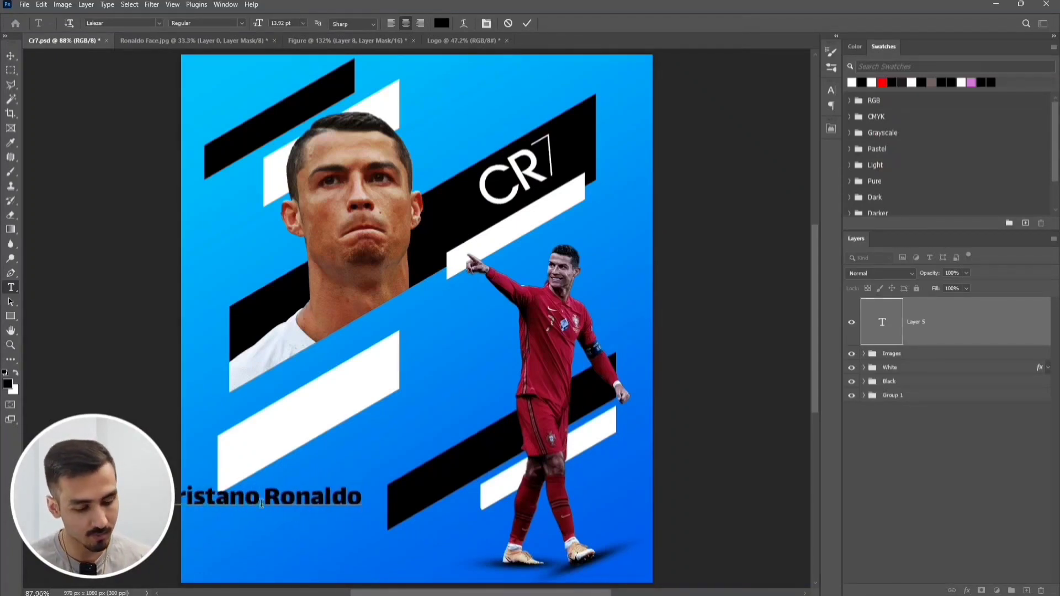
pyautogui.hotkey('ctrl', 'Return')
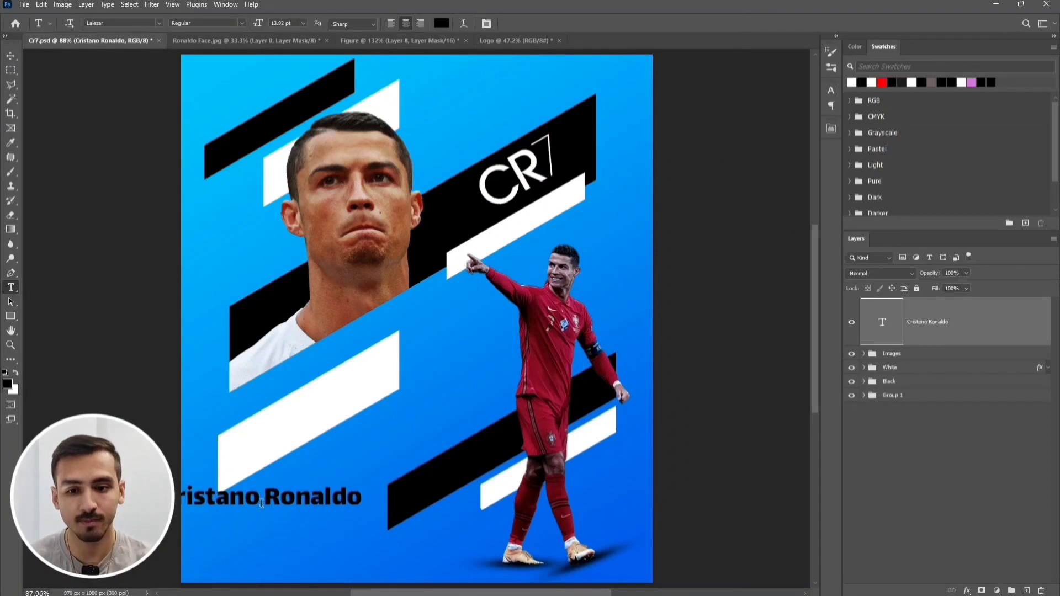
# Rotate the "Cristano Ronaldo" text to -30° and place it on the large white strip below the portrait.
pyautogui.press('v')
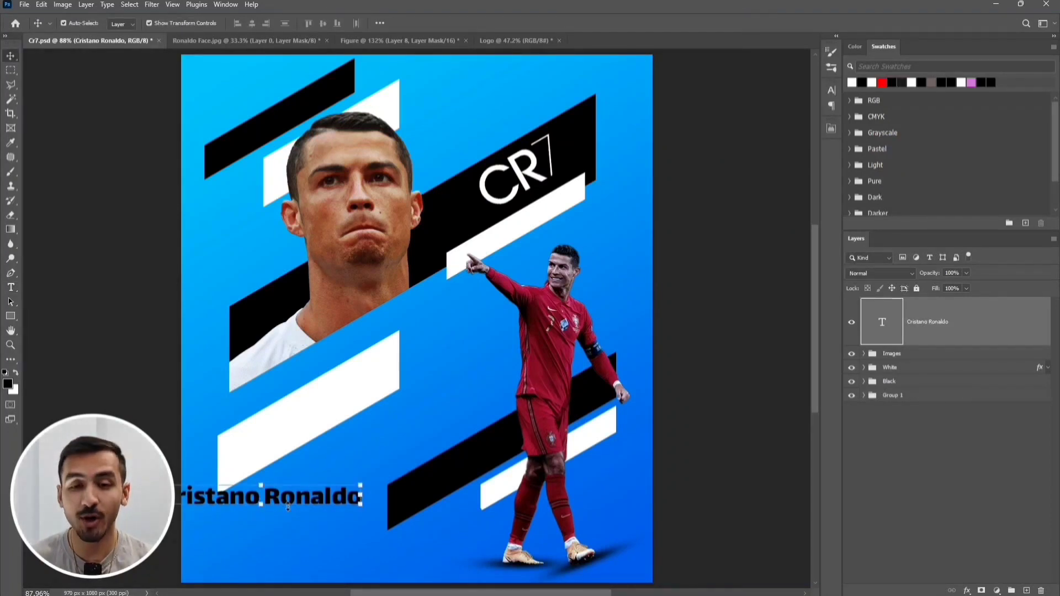
pyautogui.hotkey('ctrl', 't')
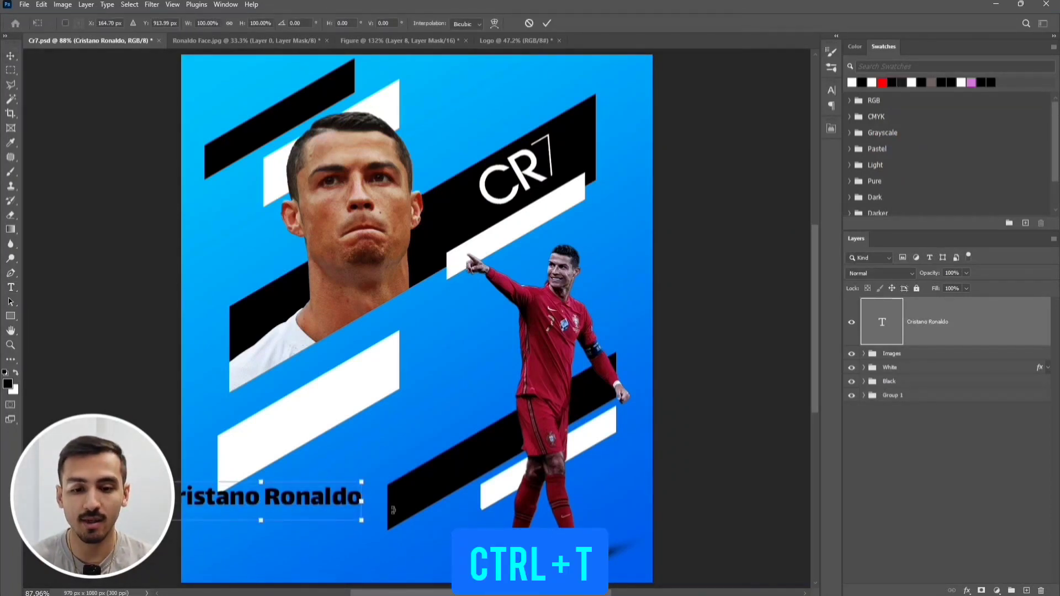
pyautogui.moveTo(393, 509); pyautogui.dragTo(381, 440)
pyautogui.moveTo(317, 471); pyautogui.dragTo(363, 385)
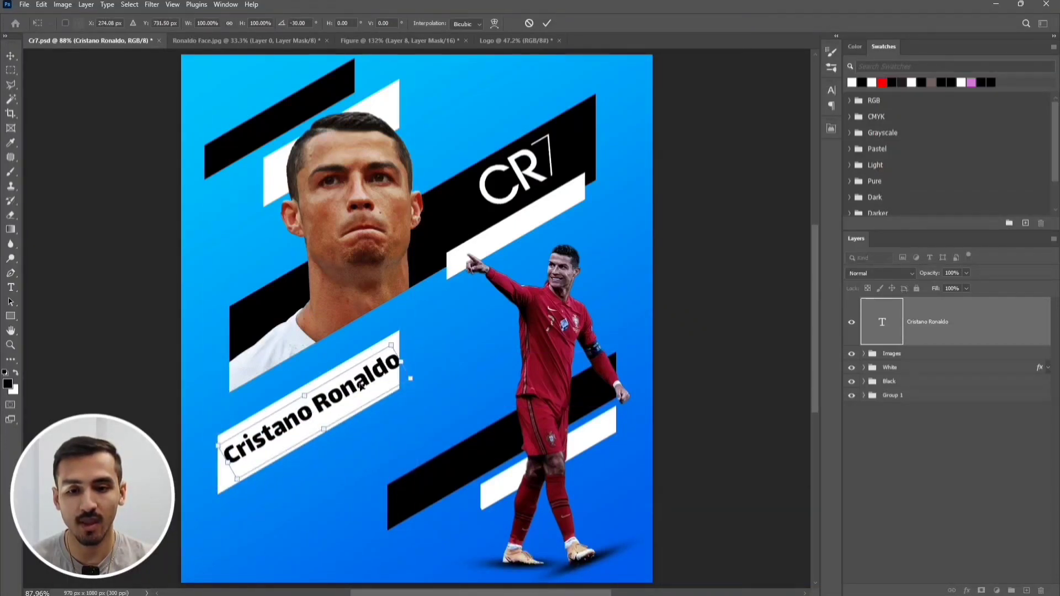
pyautogui.click(546, 22)
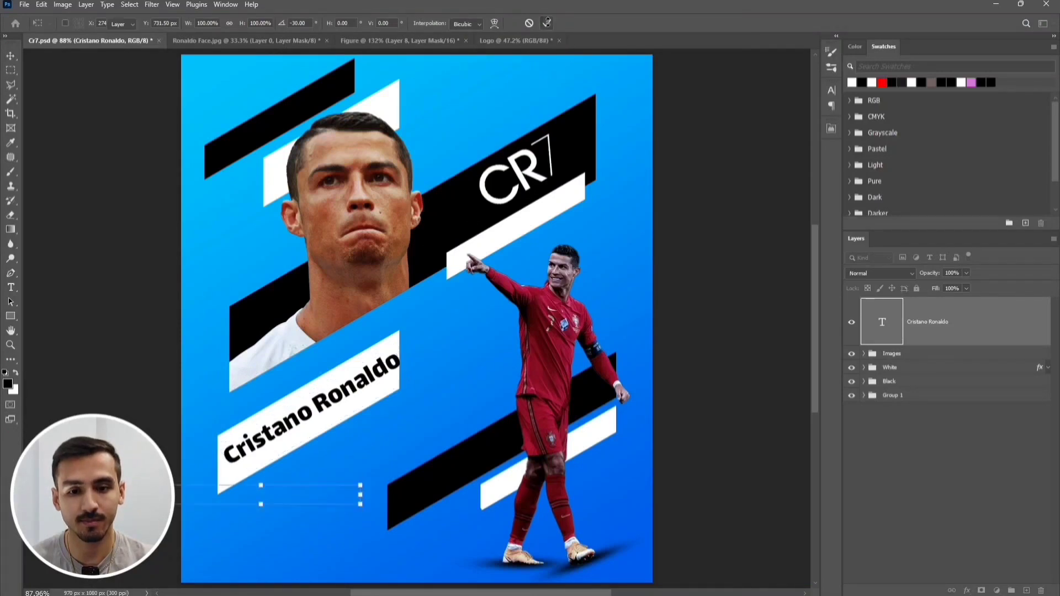
# Nudge the "Cristano Ronaldo" text slightly left and down to center it within the white strip.
pyautogui.press('Left')
pyautogui.press('Left')
pyautogui.press('Left')
pyautogui.press('Left')
pyautogui.press('Left')
pyautogui.press('Left')
pyautogui.press('Left')
pyautogui.press('Left')
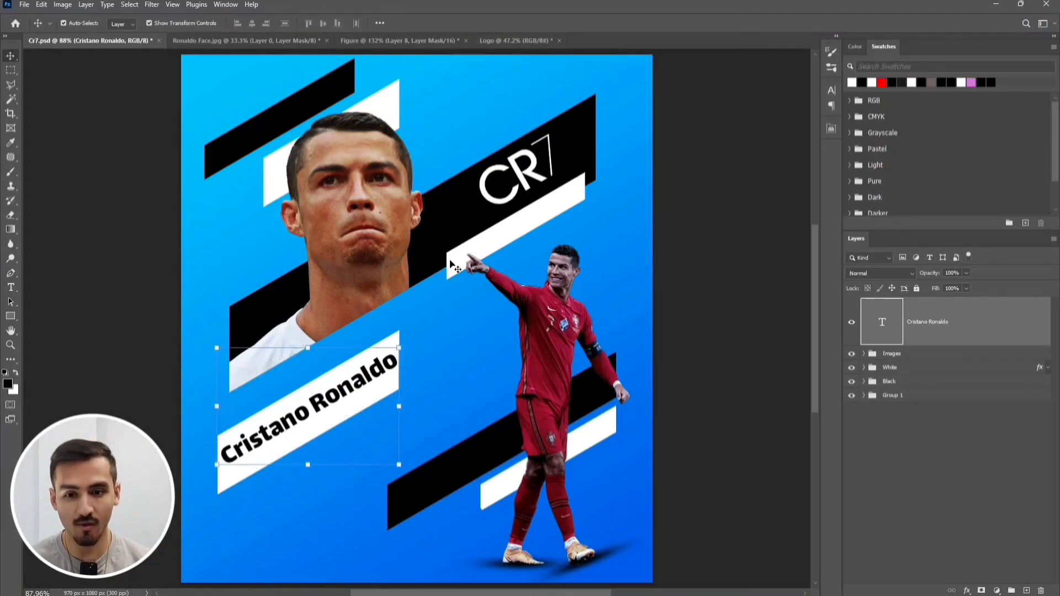
pyautogui.press('Down')
pyautogui.press('Down')
pyautogui.press('Down')
pyautogui.press('Down')
pyautogui.press('Down')
pyautogui.press('Right')
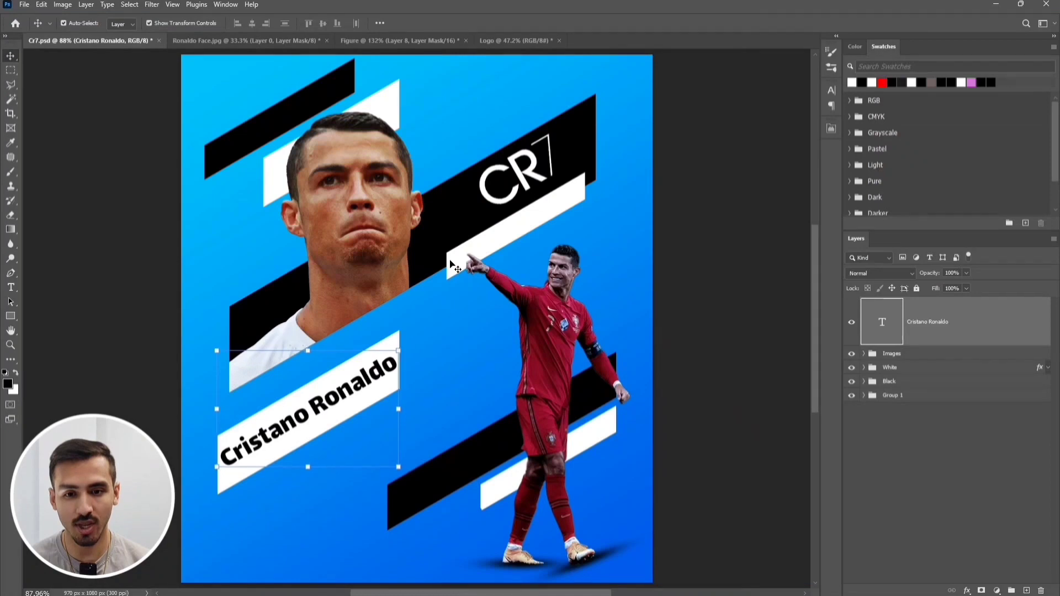
pyautogui.press('Right')
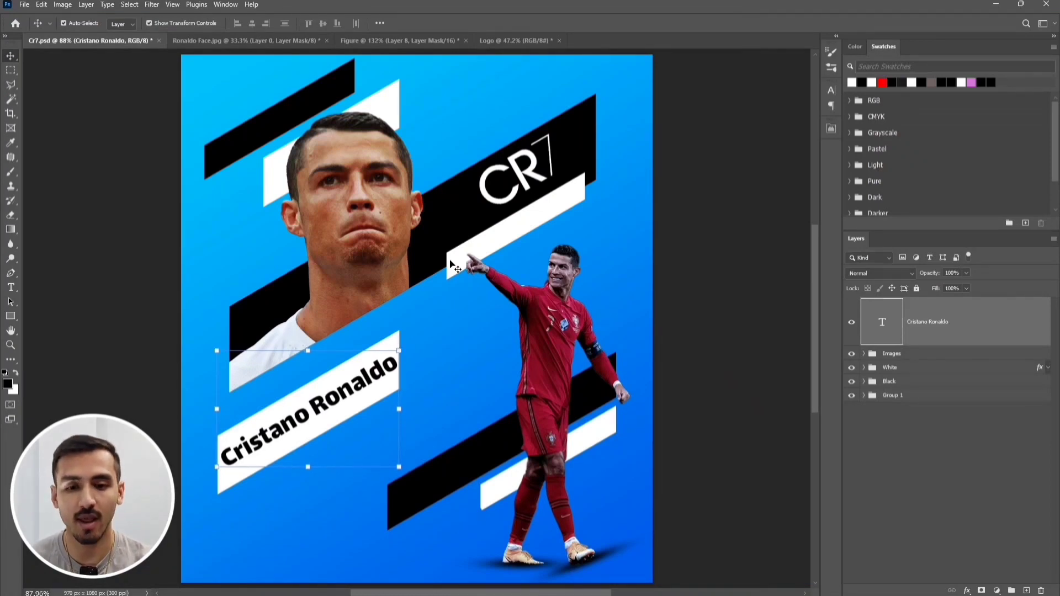
# Slide the lower black strip behind the full-body figure down-left along its slant to make room for text.
pyautogui.click(922, 498)
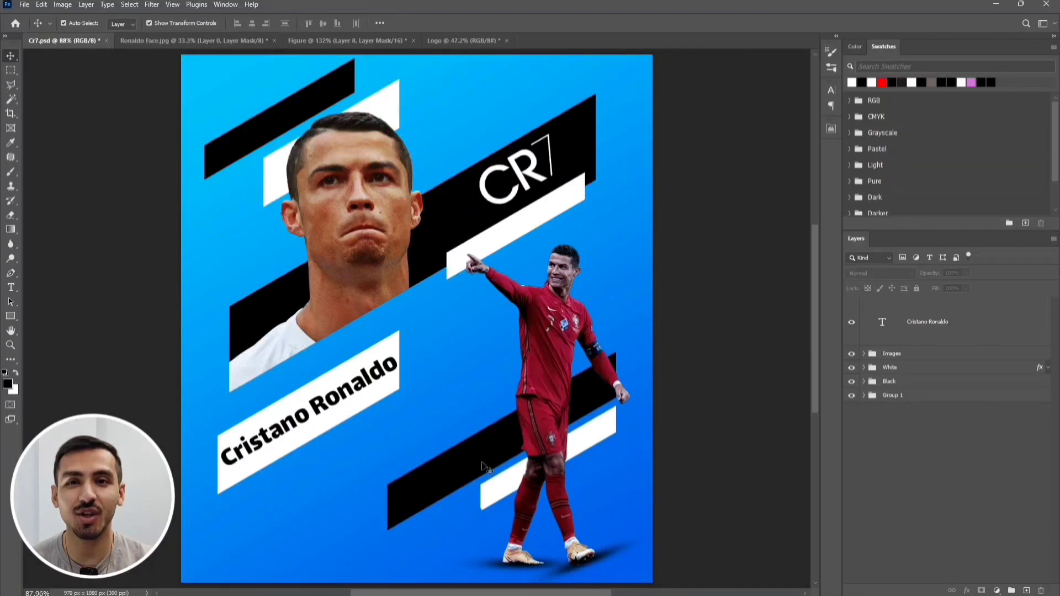
pyautogui.moveTo(484, 467); pyautogui.dragTo(442, 475)
pyautogui.click(910, 570)
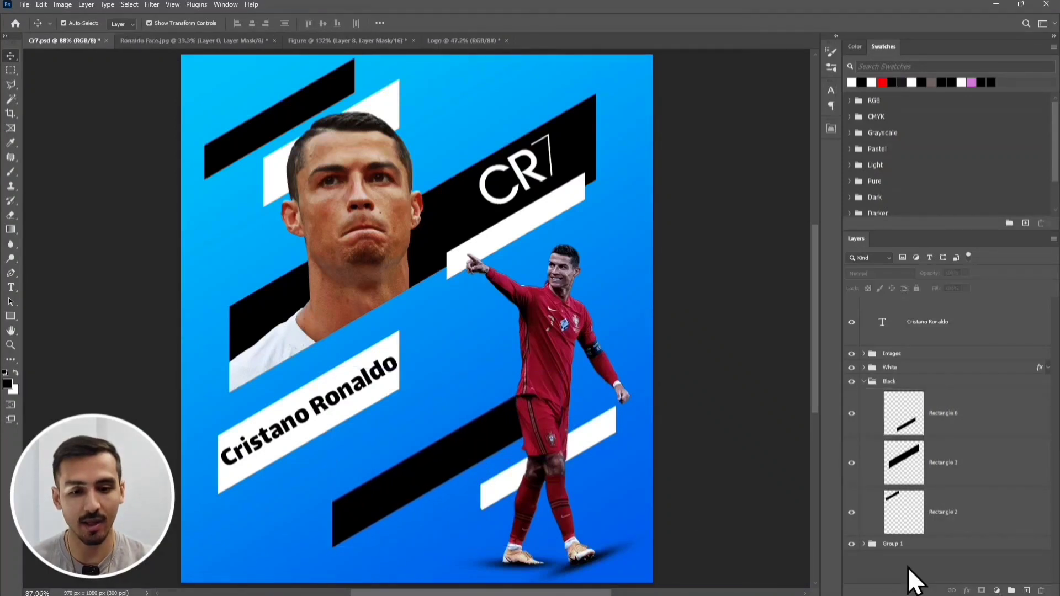
# Add a second text layer reading "Footbal Player" above the lower black strip.
pyautogui.press('t')
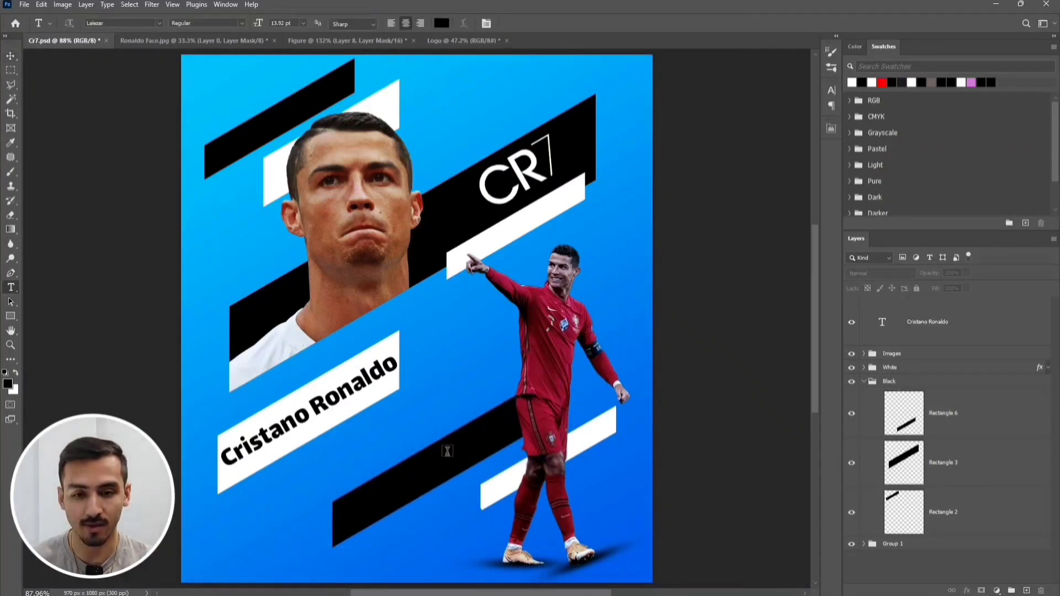
pyautogui.click(414, 414)
pyautogui.write('F')
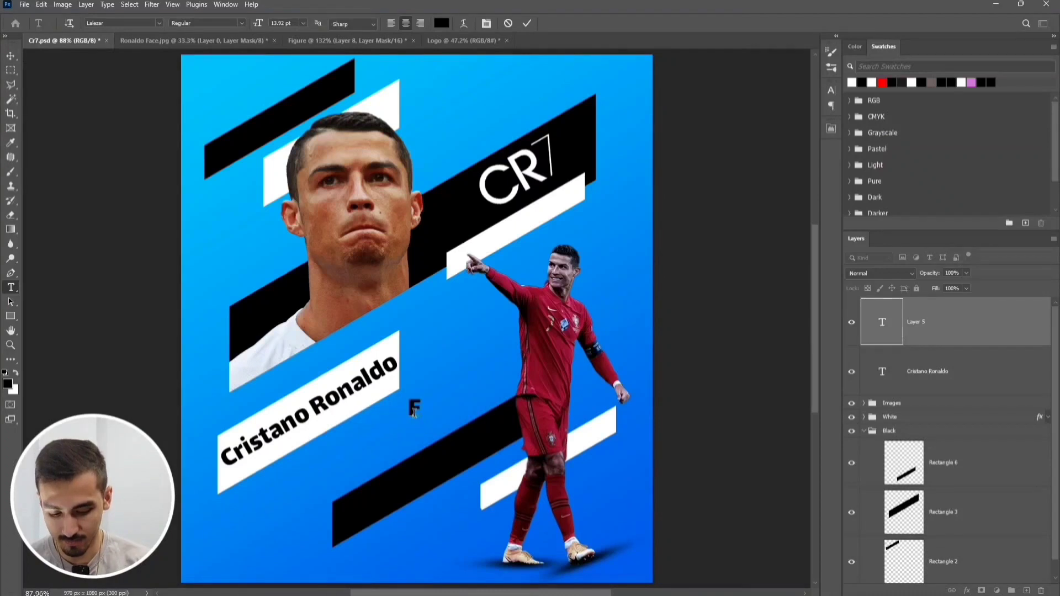
pyautogui.write('ootbal Player')
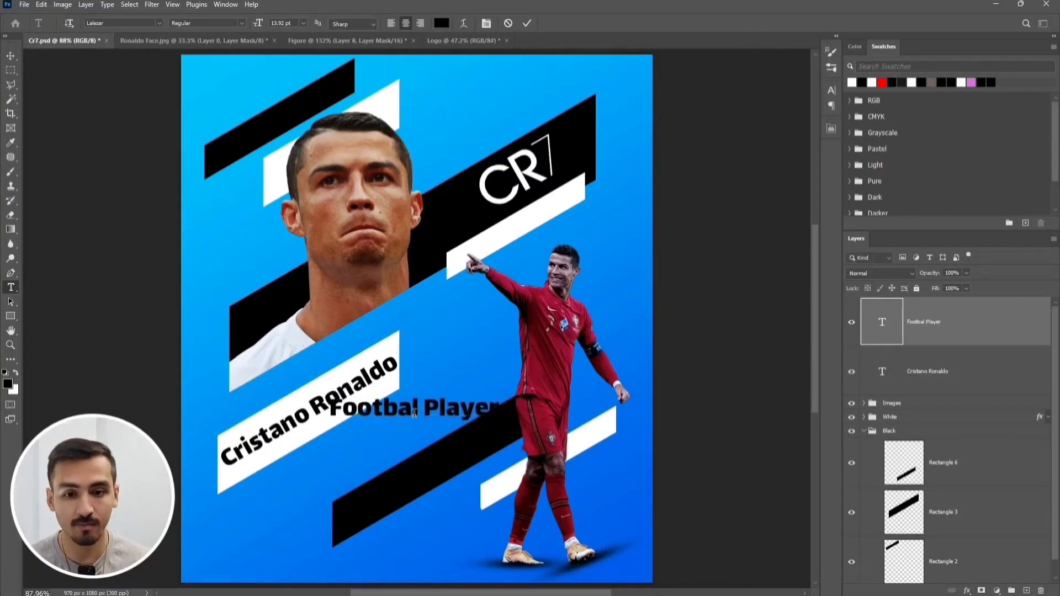
pyautogui.hotkey('ctrl', 'Return')
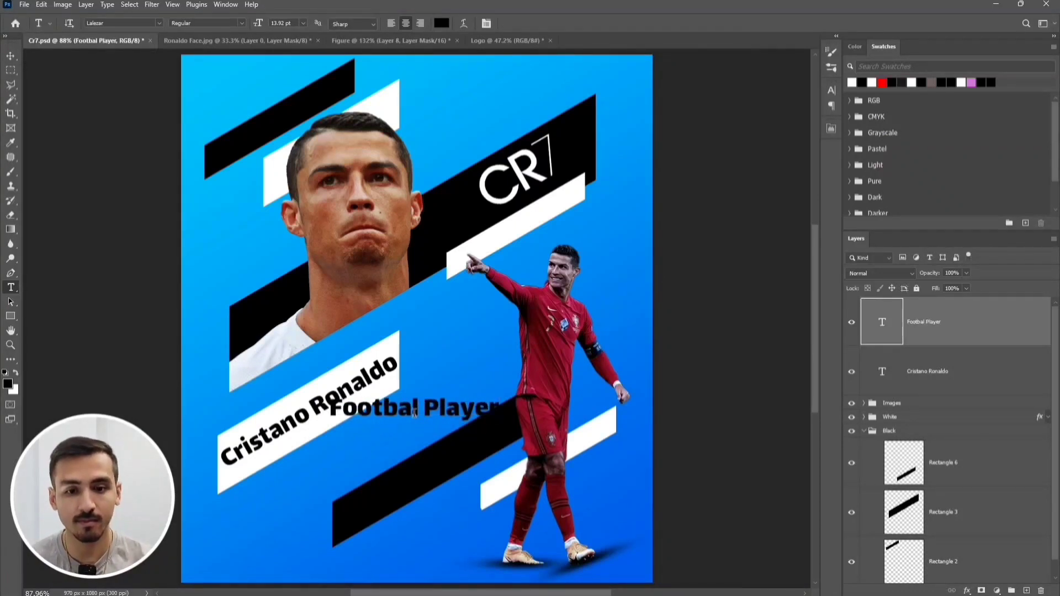
# Change the "Footbal Player" text color to white.
pyautogui.press('v')
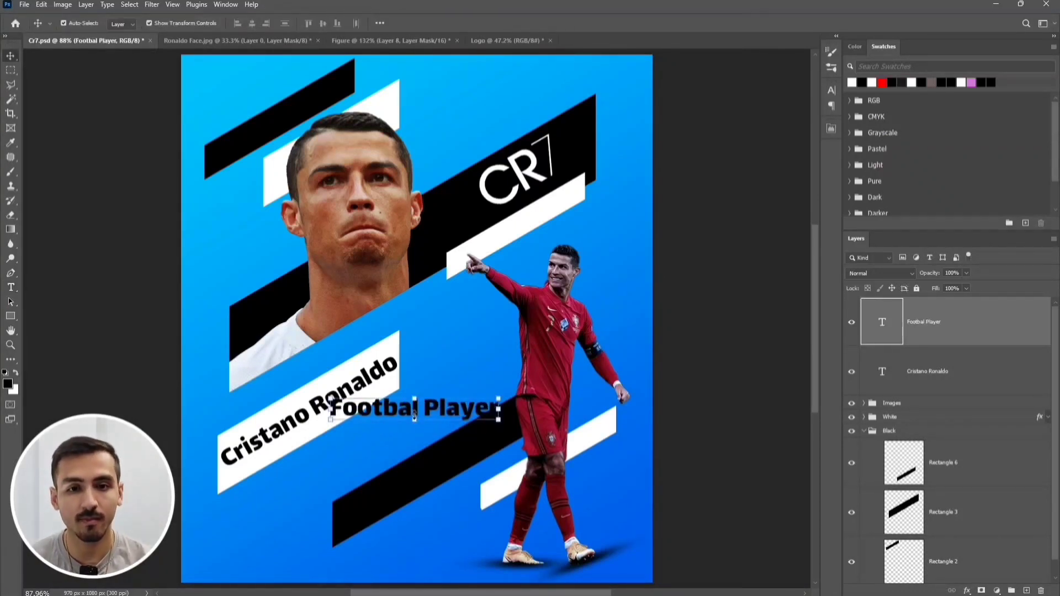
pyautogui.click(831, 89)
pyautogui.click(800, 154)
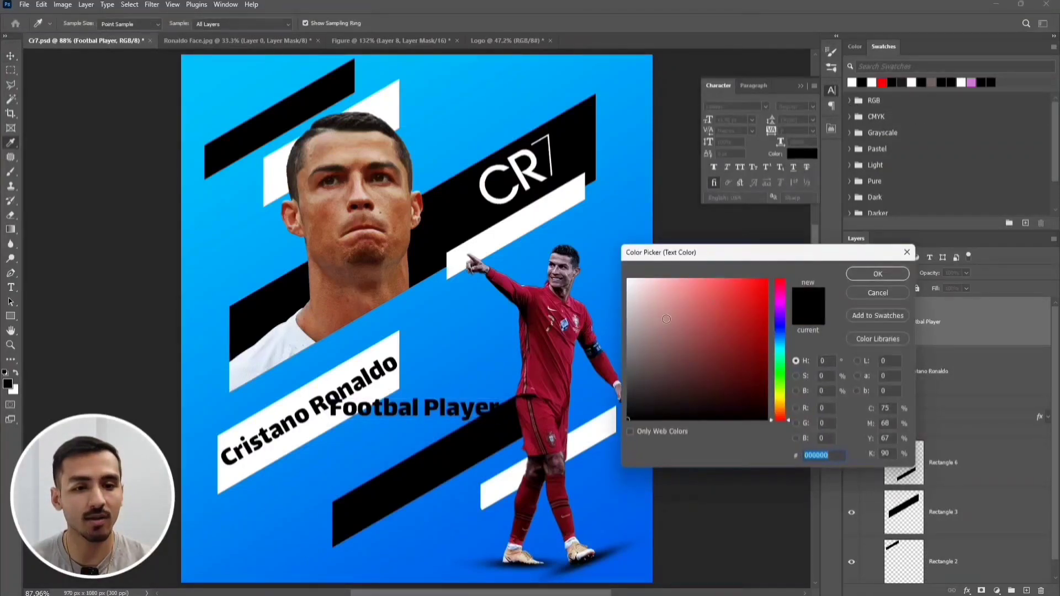
pyautogui.click(628, 279)
pyautogui.click(873, 274)
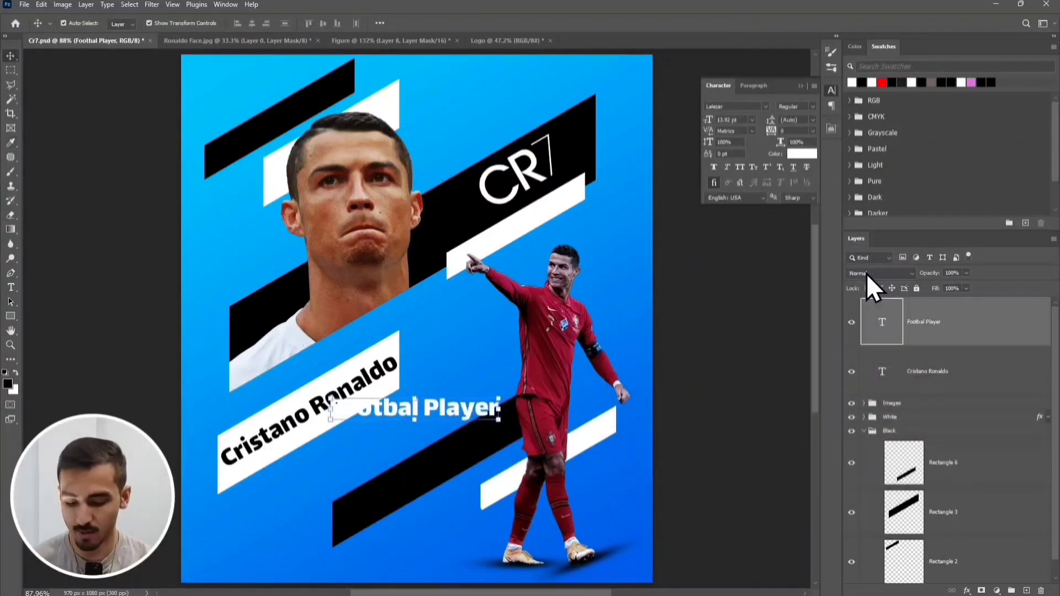
# Rotate the "Footbal Player" text to match the strips' slant and place it on the lower black strip.
pyautogui.hotkey('ctrl', 't')
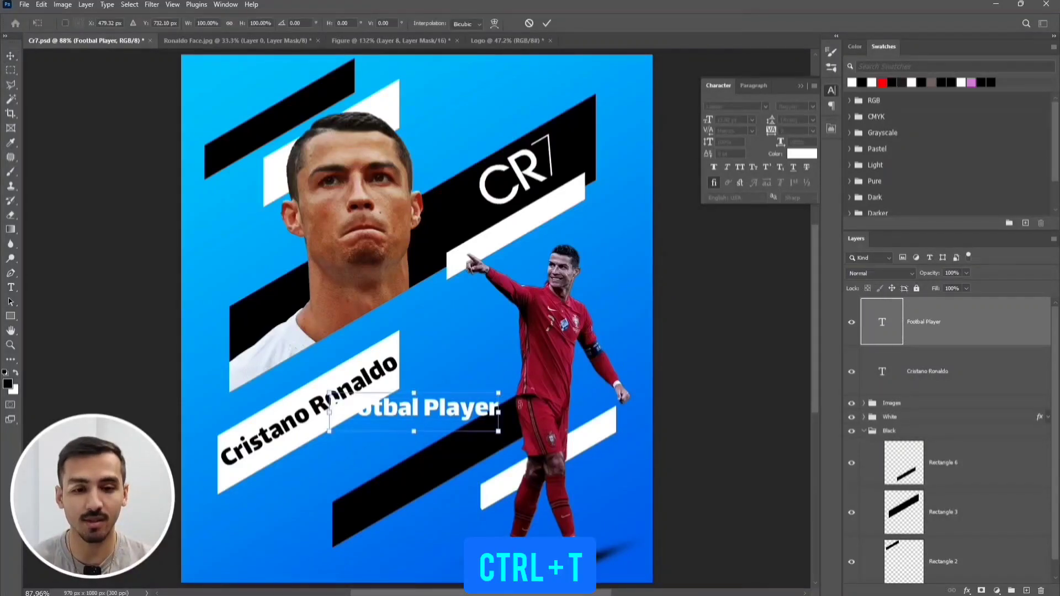
pyautogui.moveTo(540, 432); pyautogui.dragTo(543, 367)
pyautogui.moveTo(463, 386); pyautogui.dragTo(481, 442)
pyautogui.press('Return')
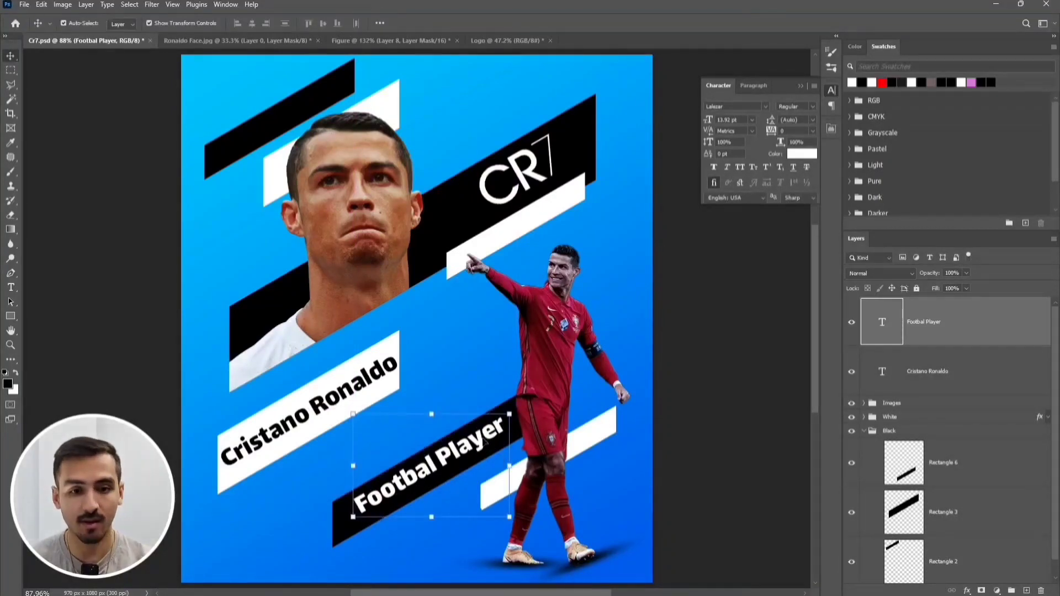
pyautogui.click(723, 470)
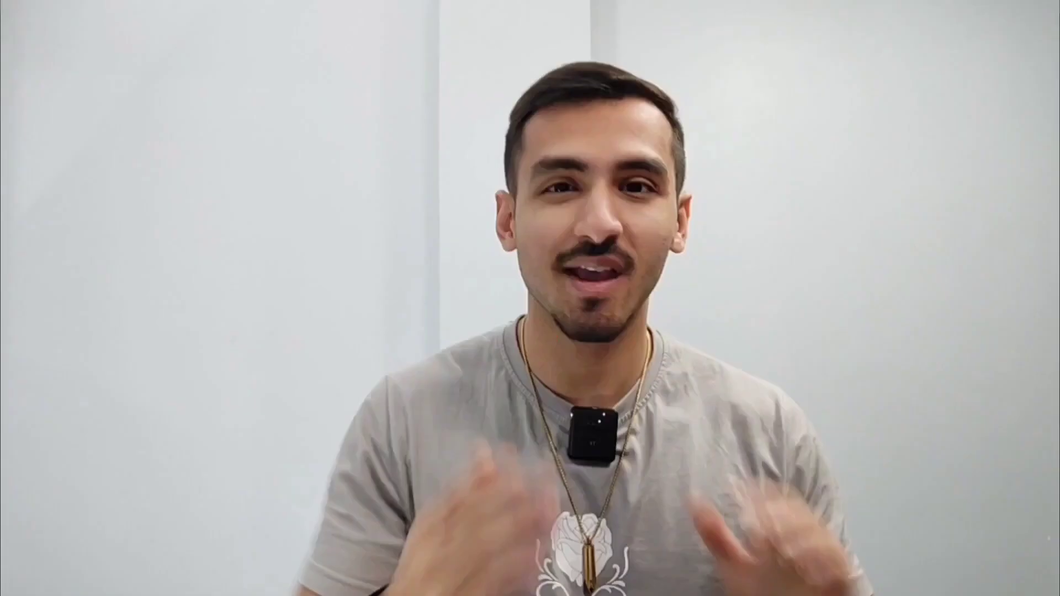